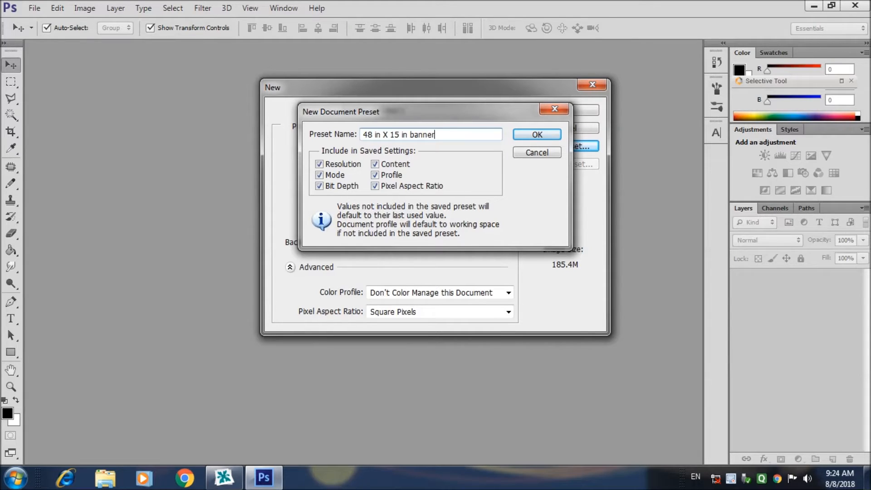
Step: Create the 48 by 15 inch RGB banner document at 300 pixels/inch and convert its Background into a regular layer
text(School)
key(Return)
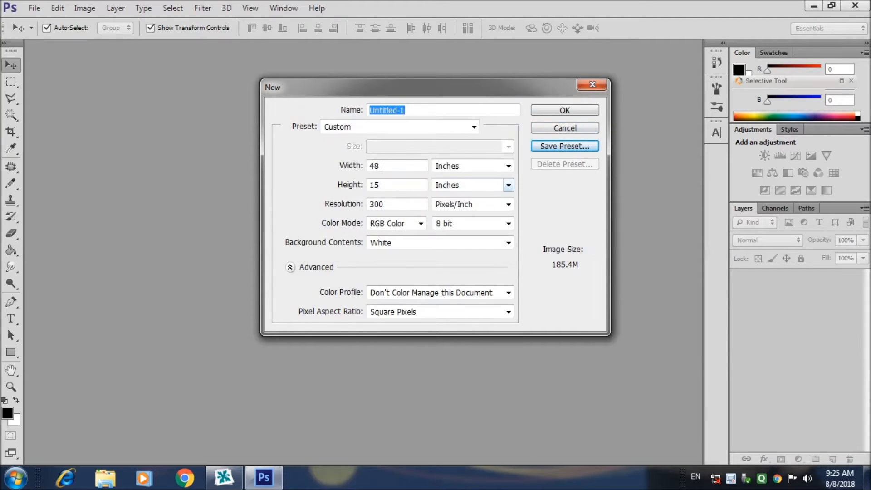
key(Return)
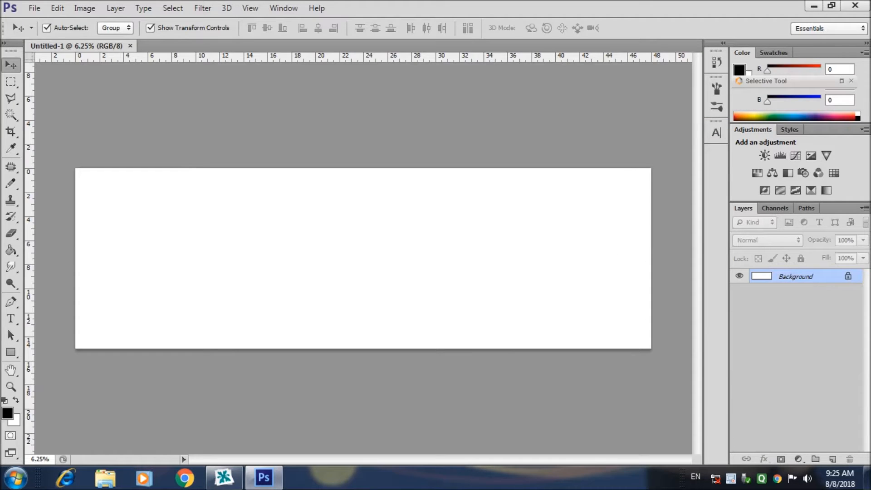
double_click(797, 276)
key(Return)
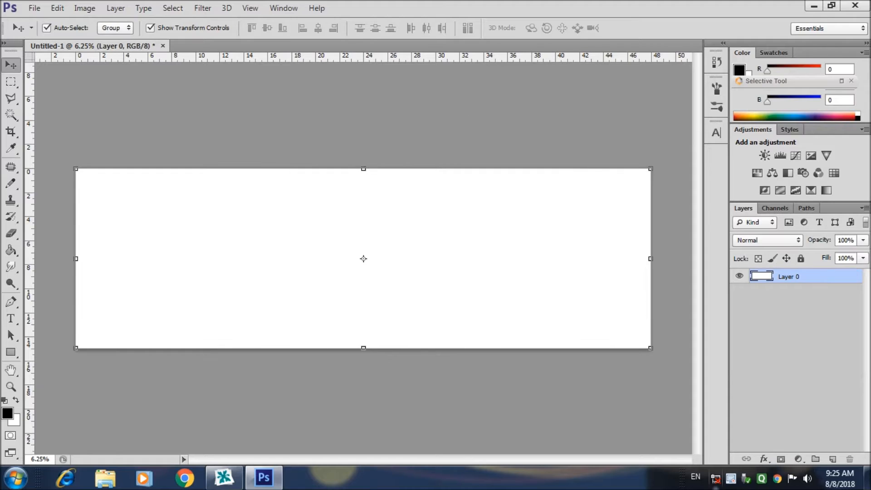
Step: Open the image 15-August-India-Independence-Day from the desktop folder 15 8 201819 through Camera Raw, discarding its embedded colour profile
click(34, 8)
click(46, 33)
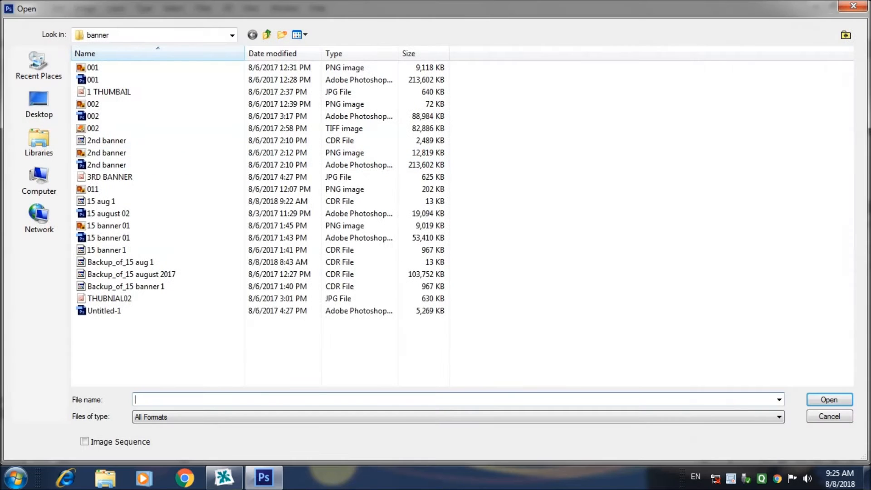
click(38, 104)
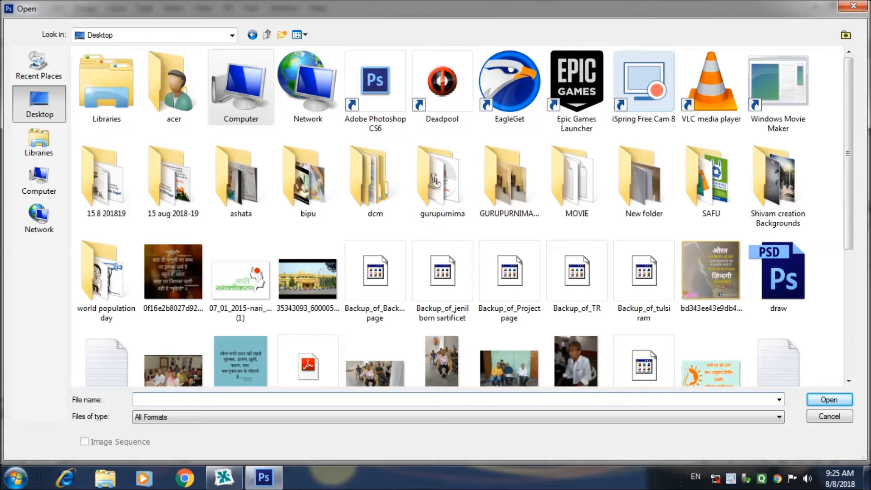
scroll(458, 216, down, 5)
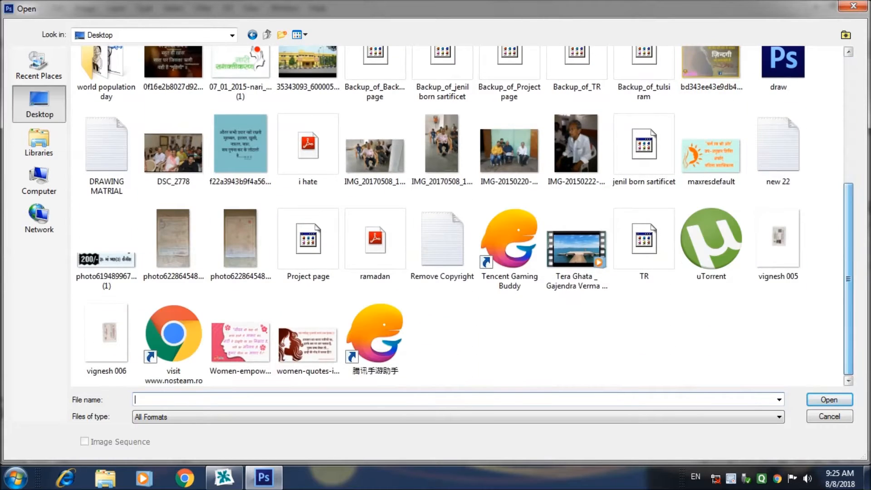
scroll(458, 216, up, 5)
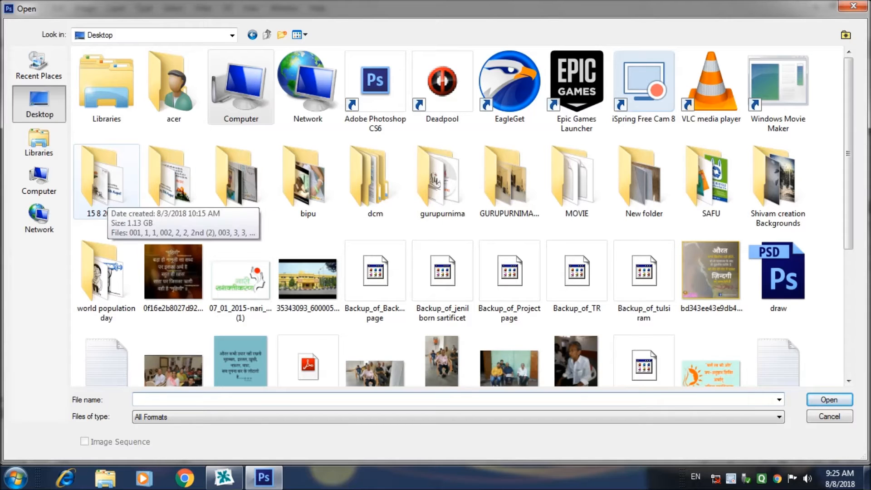
double_click(105, 200)
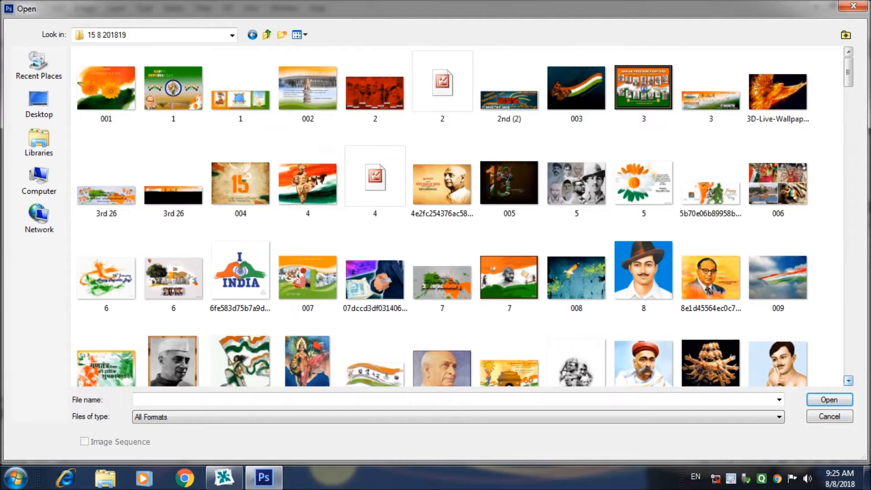
scroll(462, 216, down, 4)
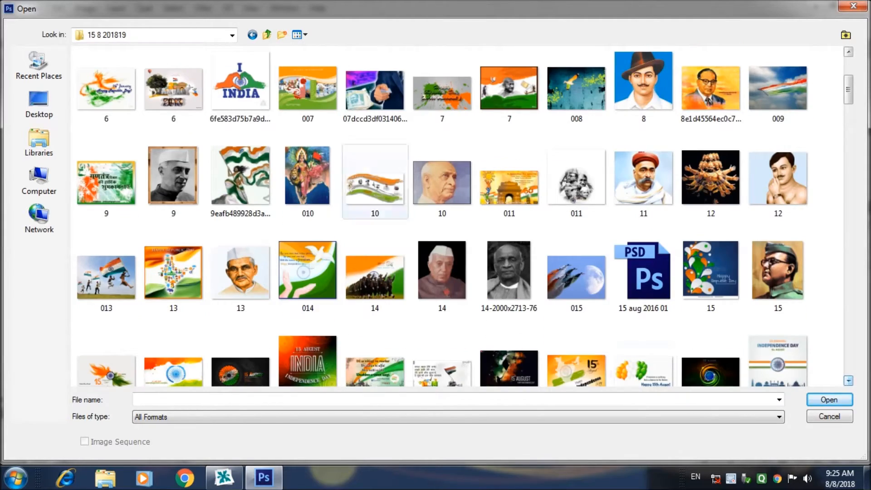
click(308, 361)
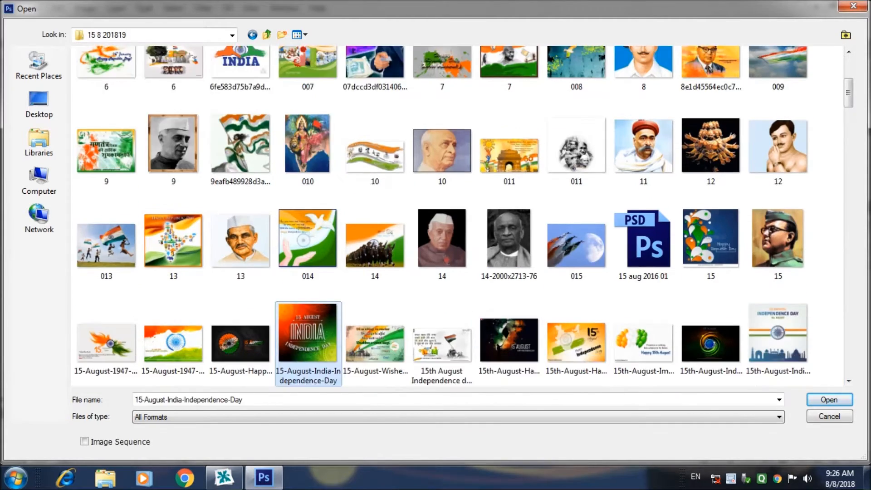
click(829, 399)
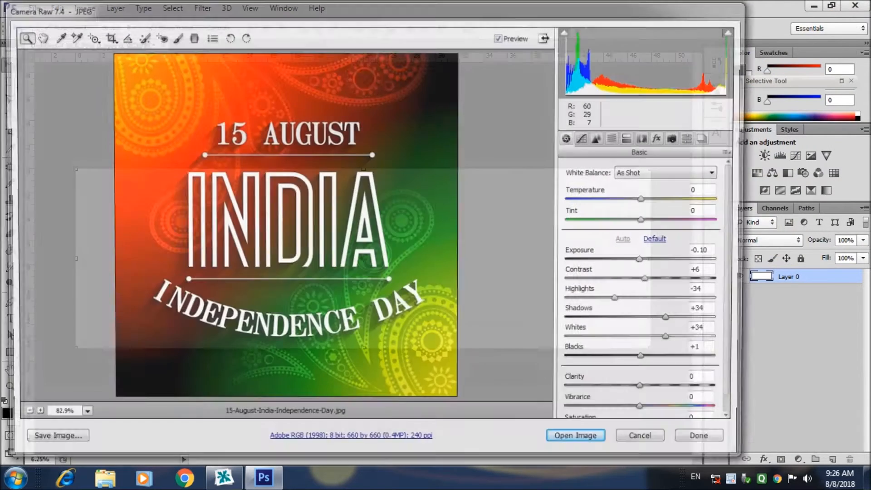
key(Return)
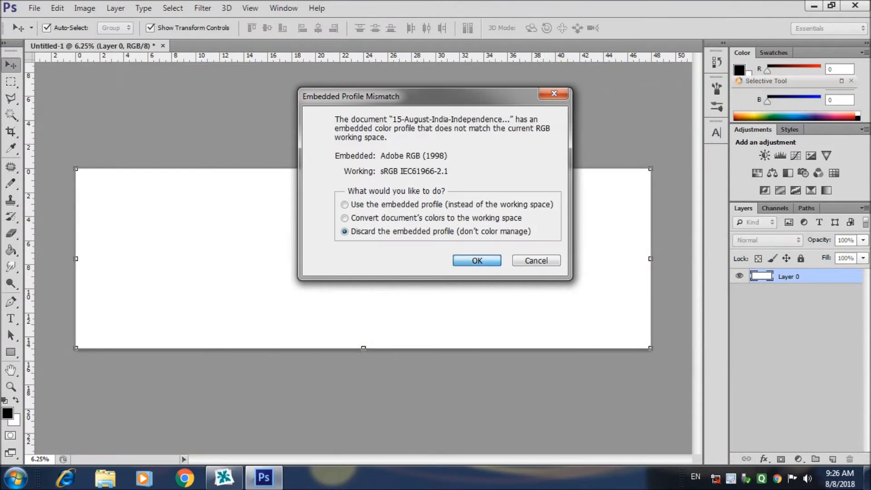
key(Return)
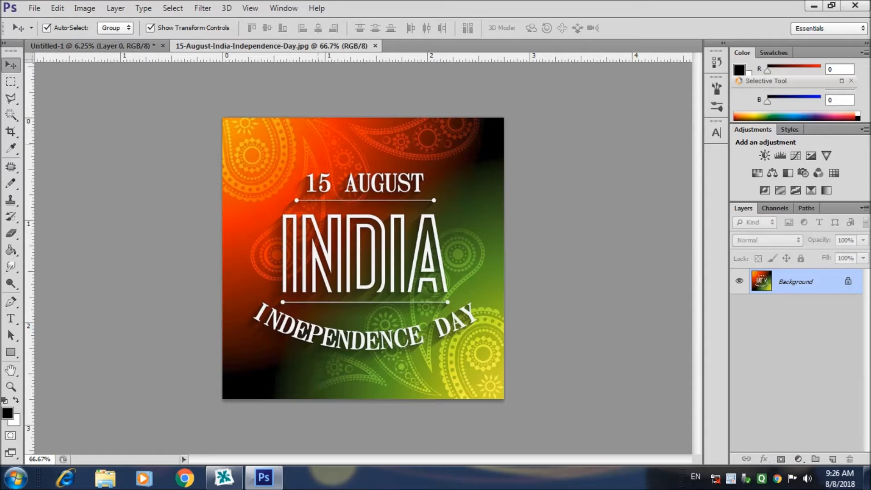
Step: Convert the India image's Background into a regular layer and bring it into the Untitled-1 banner document
double_click(797, 282)
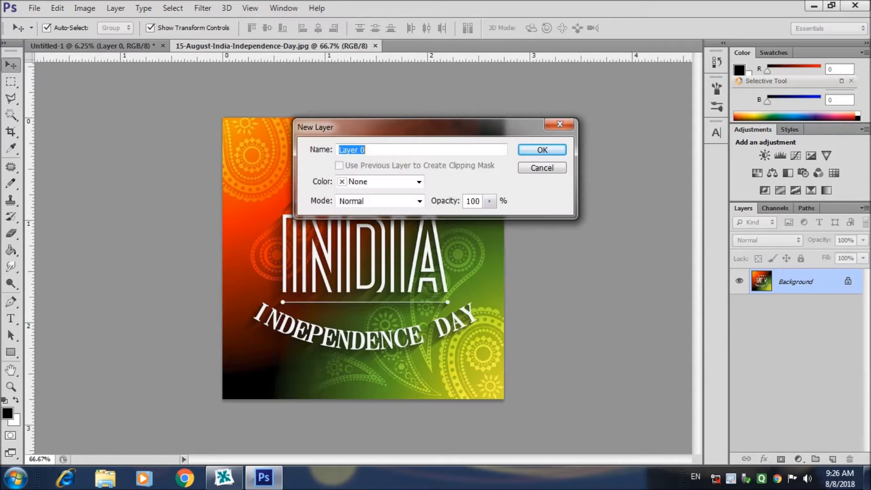
key(Return)
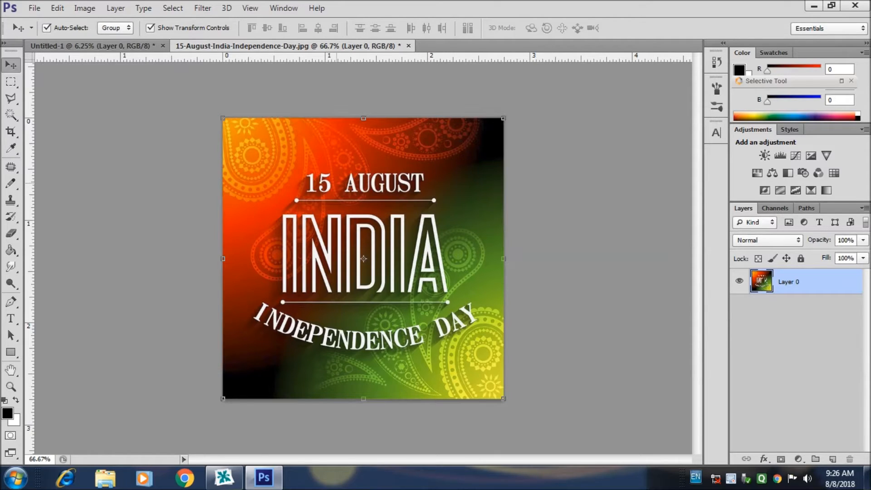
drag(349, 232, 206, 257)
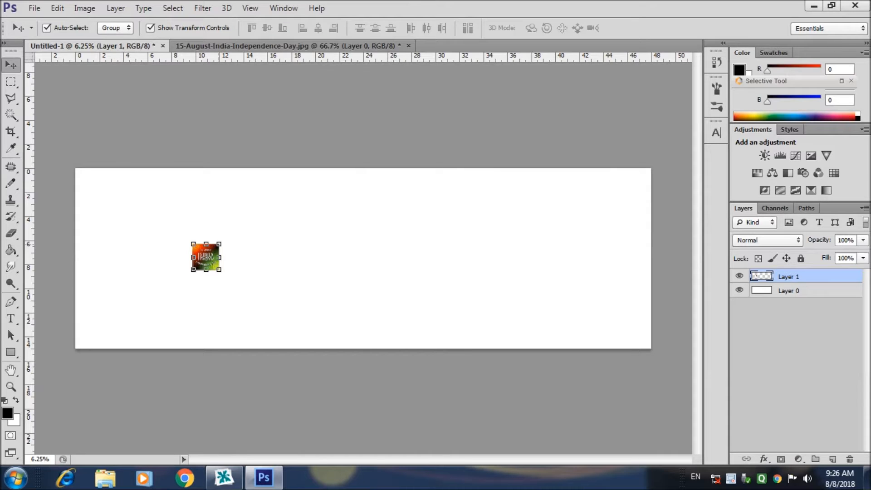
Step: Enlarge the India image to about 804% width and 823% height so it covers the left third of the banner
drag(219, 244, 290, 173)
drag(193, 270, 122, 341)
drag(206, 254, 159, 245)
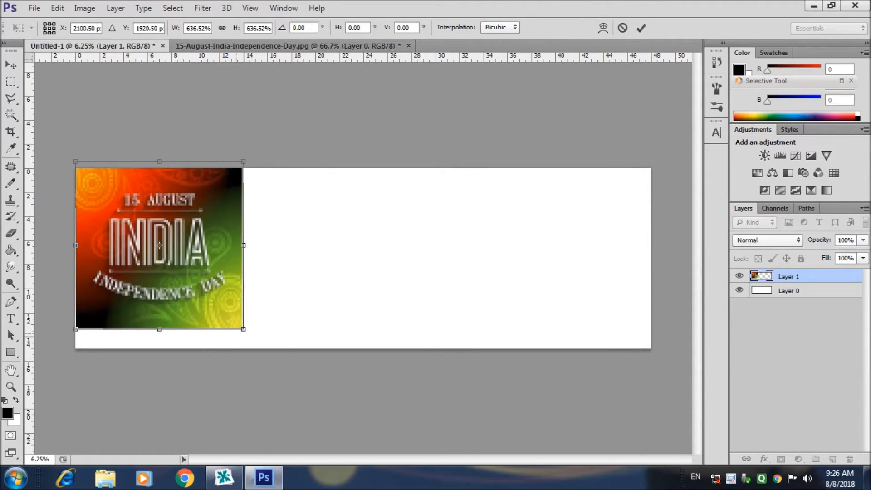
drag(243, 329, 266, 366)
drag(200, 275, 194, 277)
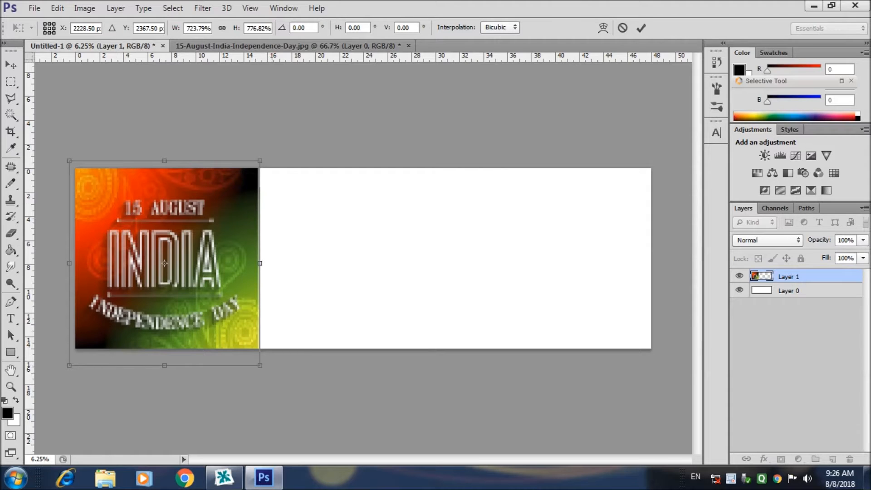
drag(260, 161, 281, 148)
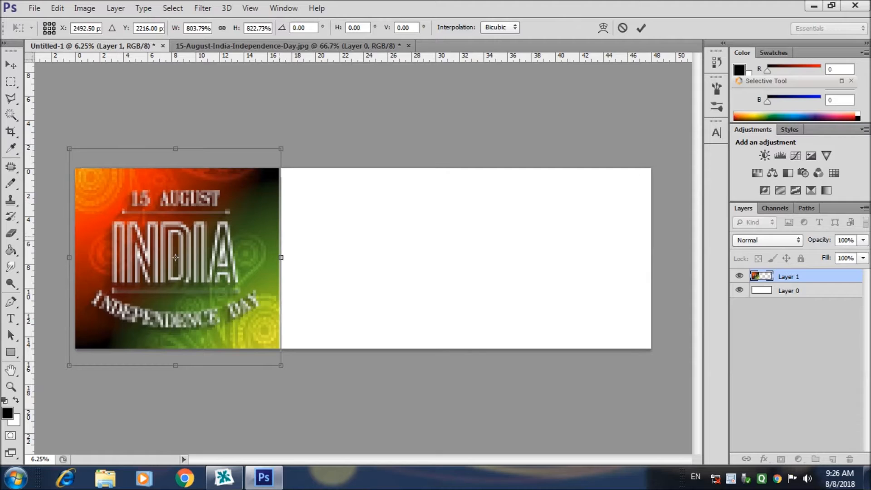
mouse_move(281, 258)
mouse_down()
mouse_move(269, 257)
mouse_move(282, 258)
mouse_up()
Step: Nudge the enlarged India image slightly upward on the banner and apply the transform
key(Up)
key(Up)
key(Up)
key(Up)
key(Up)
key(Up)
key(Up)
key(Up)
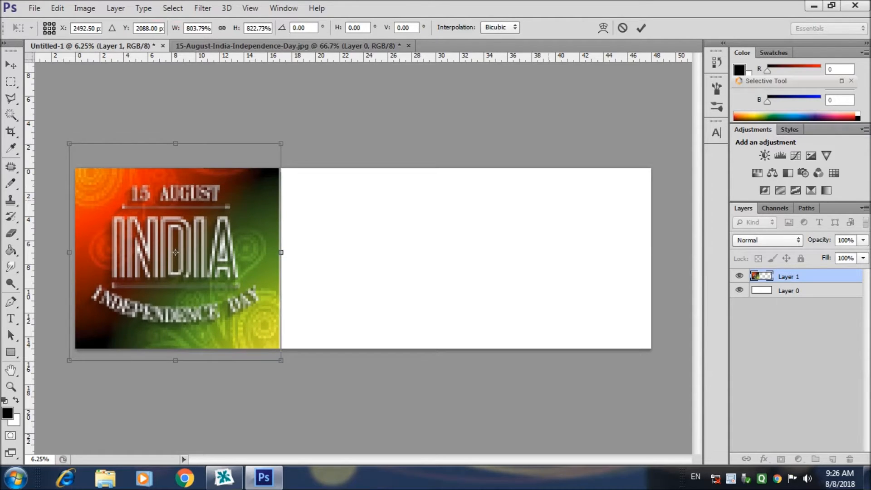
key(Return)
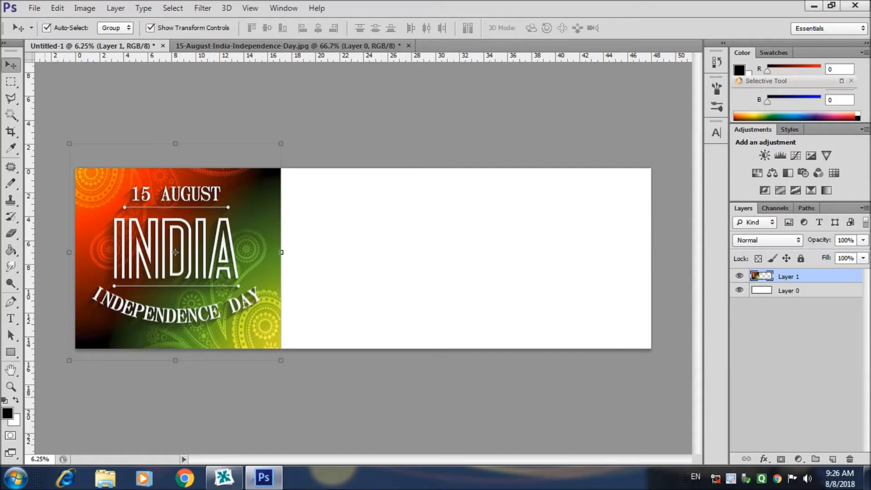
Step: Add the red text "size 48 x 15 inch" on the banner's blank white area and enlarge it to about 427%
key(t)
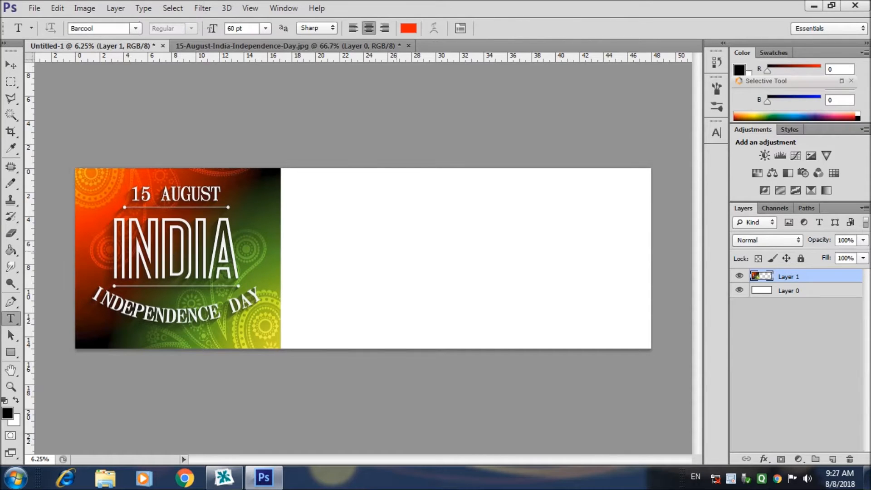
click(396, 250)
text(size)
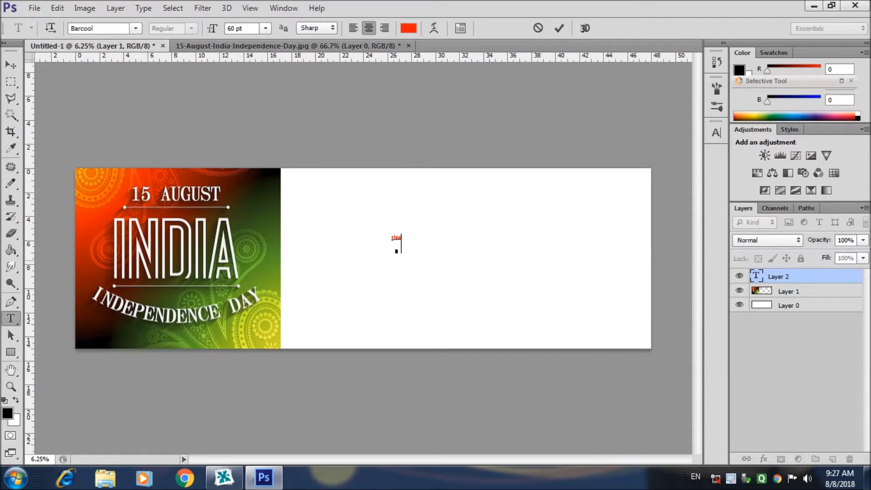
text( 48 1)
text(5)
text(x)
click(416, 244)
text(inch)
key(ctrl+Return)
key(ctrl+Return)
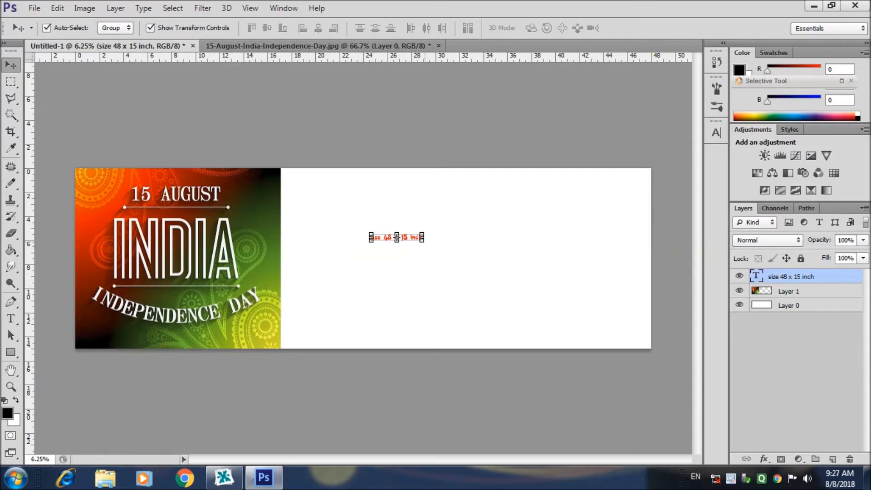
drag(422, 242, 590, 265)
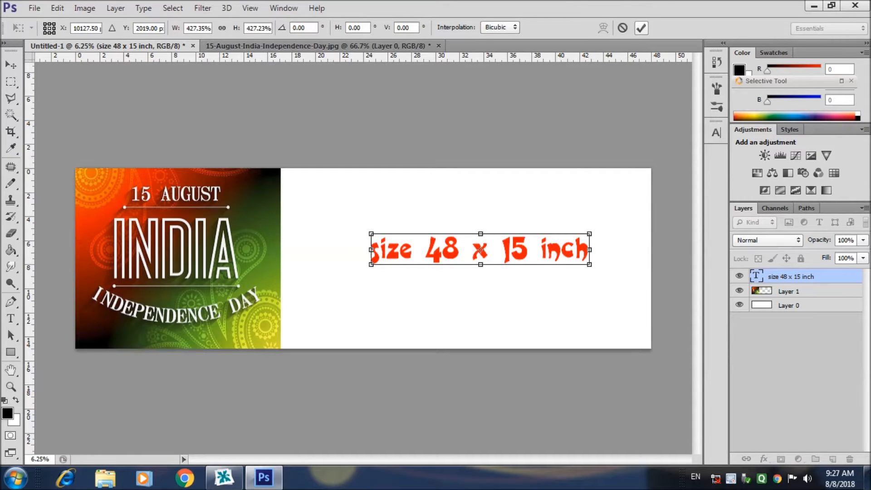
click(642, 28)
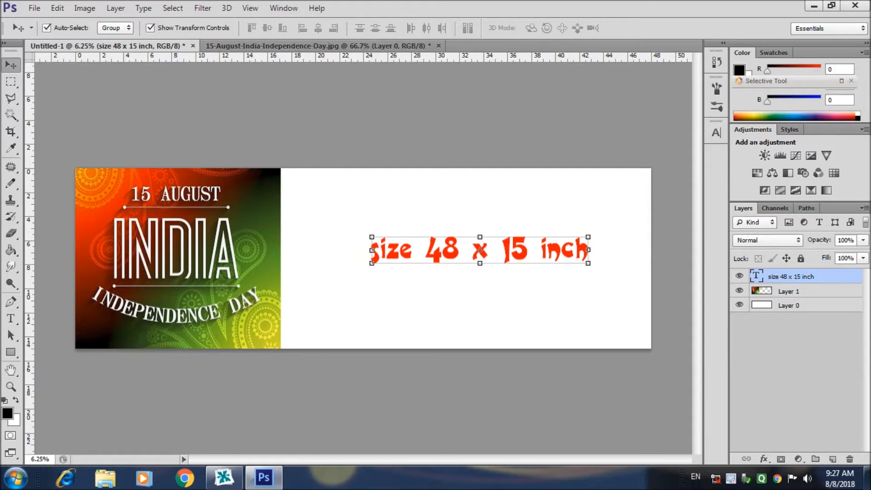
Step: Delete the "size 48 x 15 inch" text layer
click(740, 276)
drag(807, 277, 850, 459)
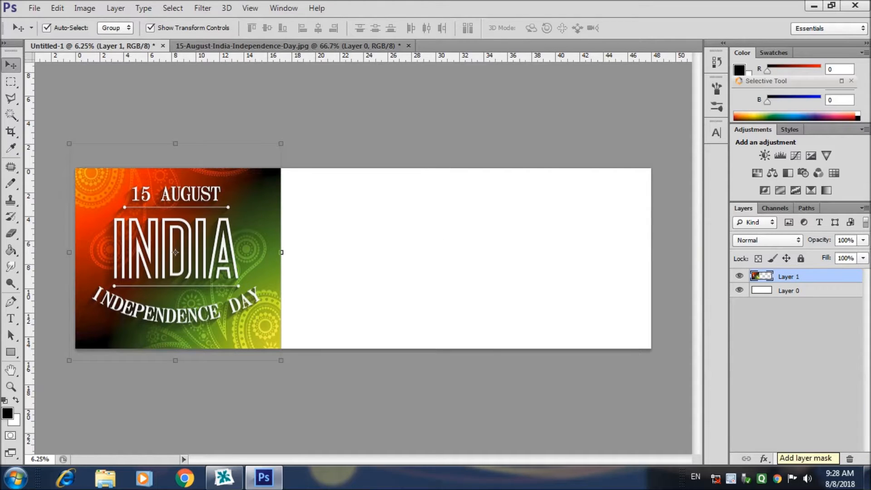
Step: Add a layer mask to the India image layer and set the Eraser to a soft round 2680 px brush with 0% hardness
click(781, 459)
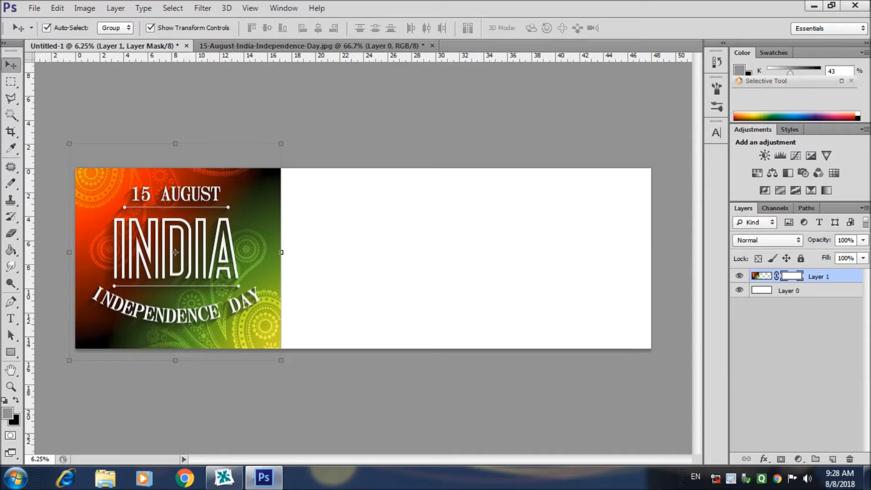
click(11, 233)
click(276, 173)
click(63, 28)
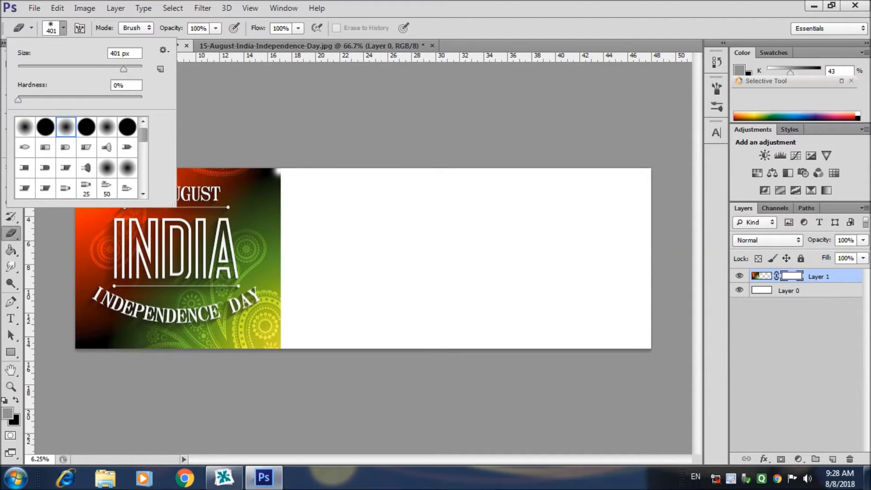
mouse_move(123, 69)
mouse_down()
mouse_move(80, 69)
mouse_move(142, 69)
mouse_up()
drag(18, 99, 39, 100)
click(107, 168)
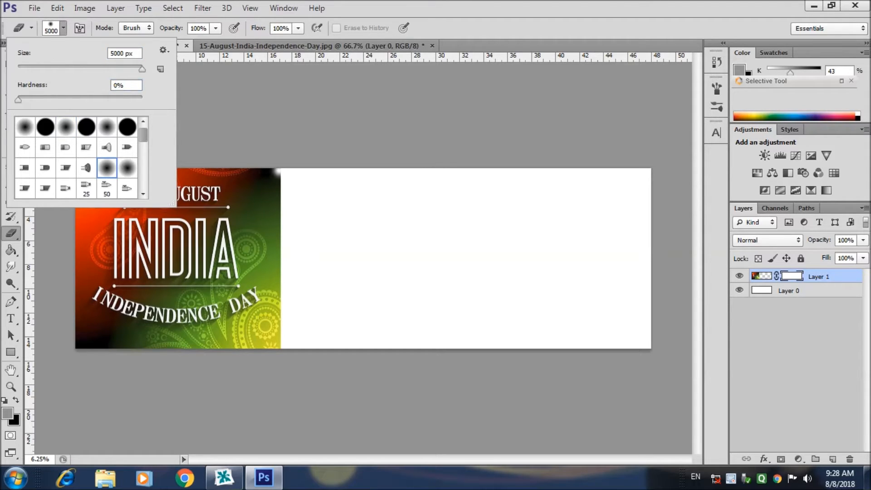
click(67, 127)
click(107, 127)
mouse_move(142, 69)
mouse_down()
mouse_move(116, 69)
mouse_move(136, 69)
mouse_up()
Step: Erase on the mask along the India image's right edge so it fades softly into the white background
drag(305, 170, 319, 318)
mouse_move(317, 247)
mouse_down()
mouse_move(312, 233)
mouse_move(333, 286)
mouse_up()
mouse_move(310, 325)
mouse_down()
mouse_move(305, 345)
mouse_move(349, 272)
mouse_up()
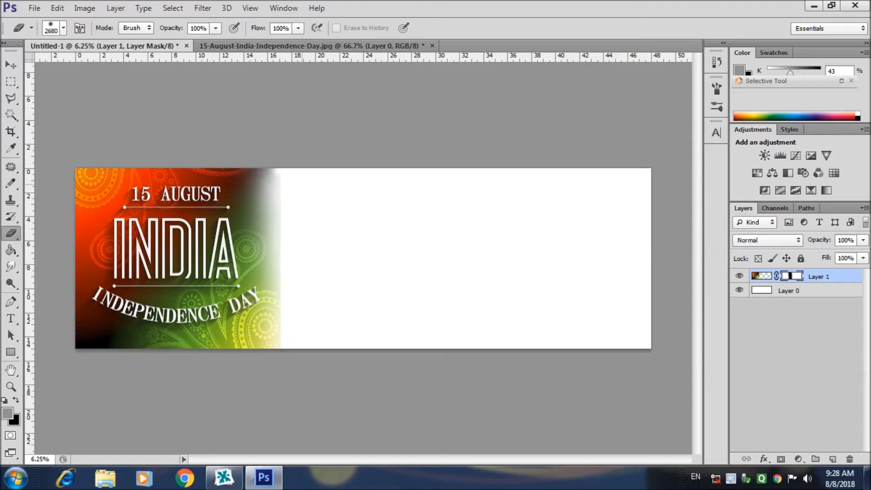
mouse_move(313, 160)
mouse_down()
mouse_move(310, 342)
mouse_move(321, 324)
mouse_up()
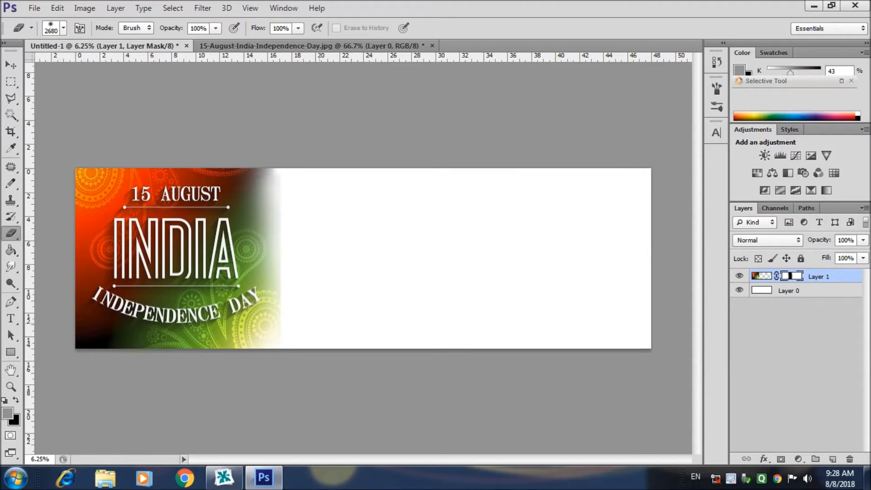
drag(281, 158, 284, 160)
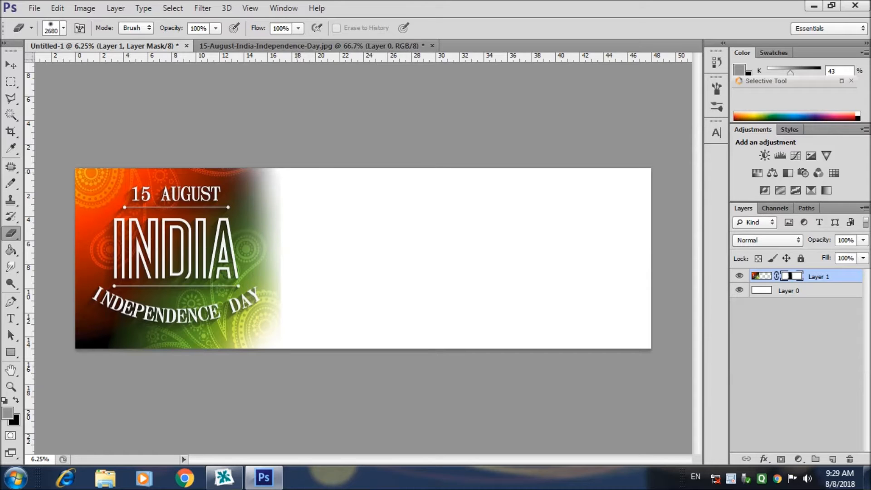
key(v)
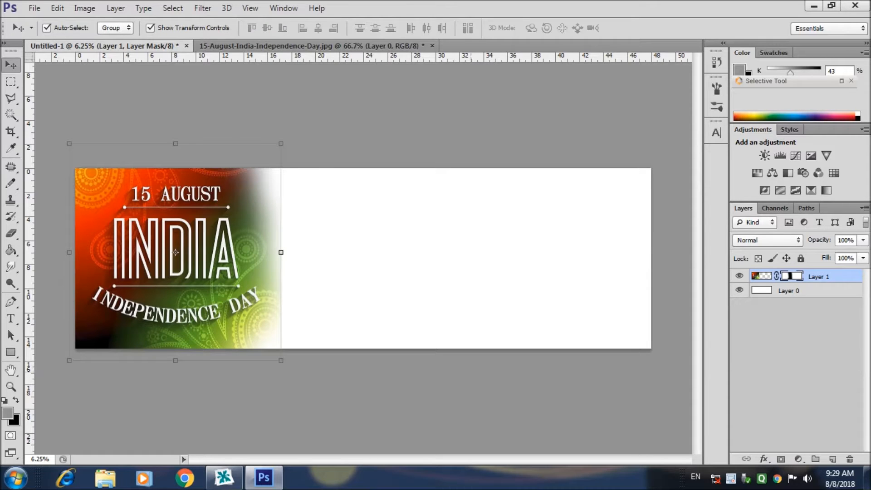
Step: Open the flower picture Art-Wallpapers-014.jpg from the 15 8 201819 folder, accepting its existing Camera Raw settings
click(34, 7)
click(39, 33)
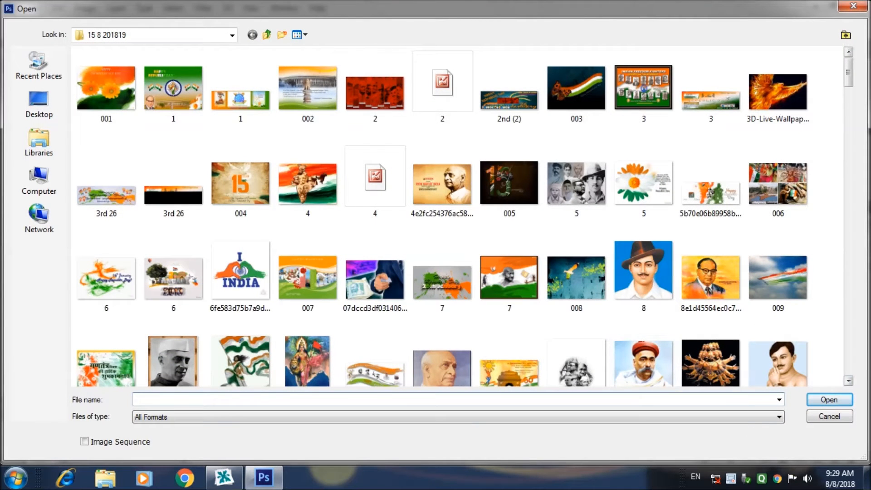
scroll(463, 215, down, 9)
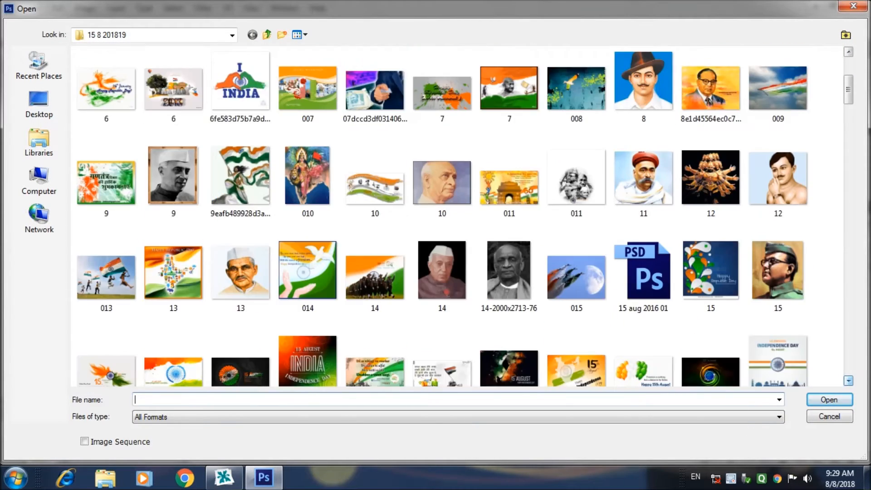
scroll(458, 215, down, 2)
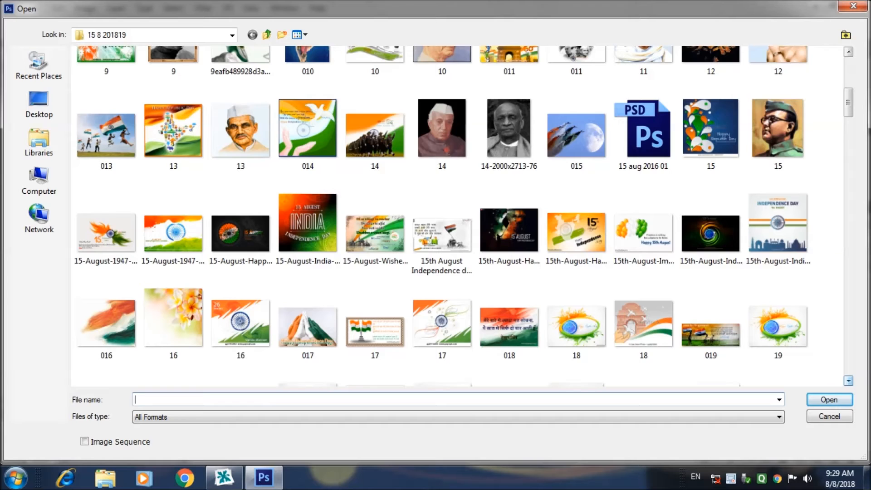
scroll(463, 216, down, 6)
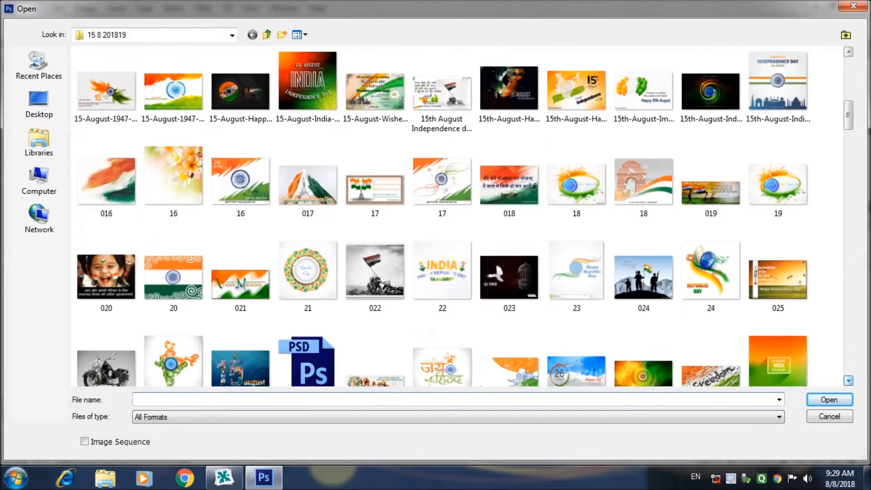
scroll(463, 216, down, 10)
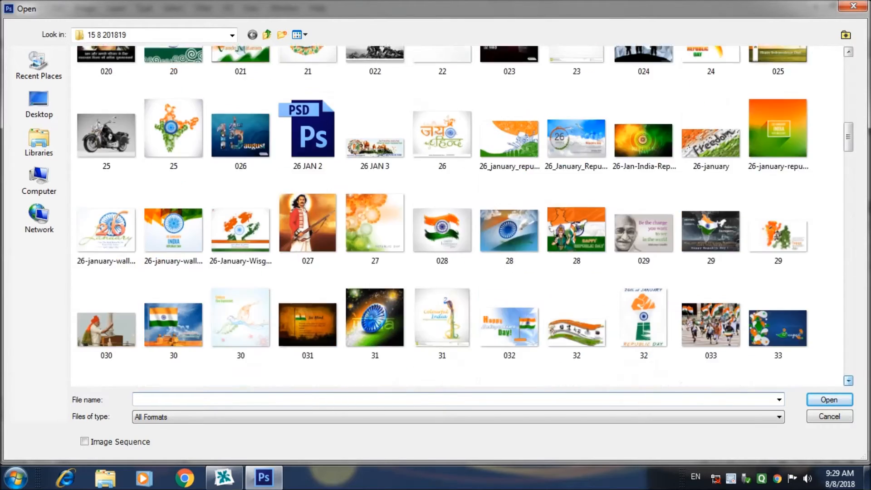
scroll(463, 216, down, 7)
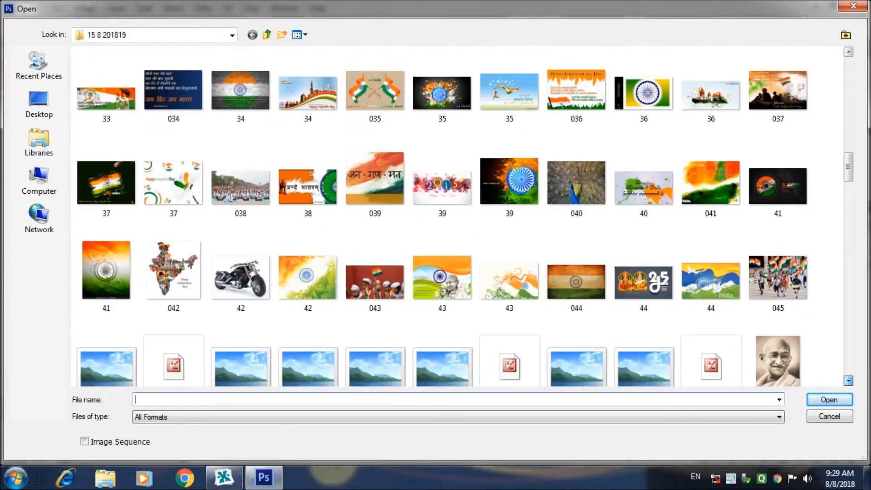
scroll(463, 216, down, 12)
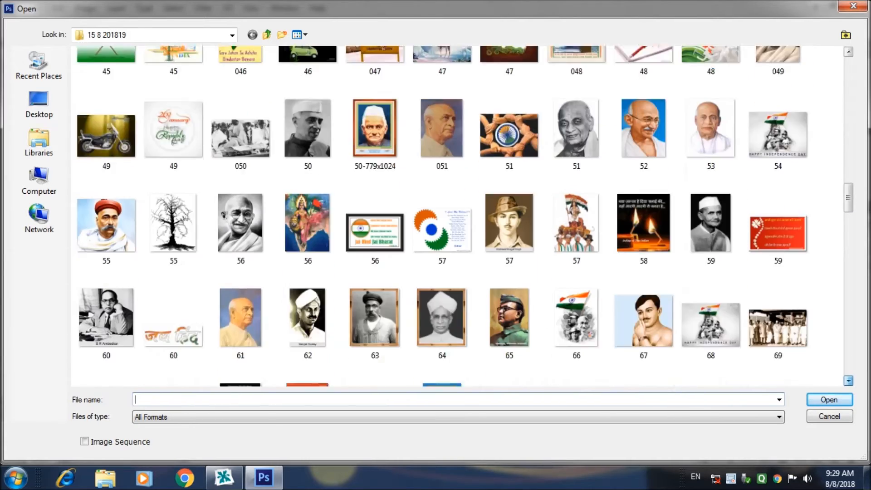
scroll(443, 204, down, 4)
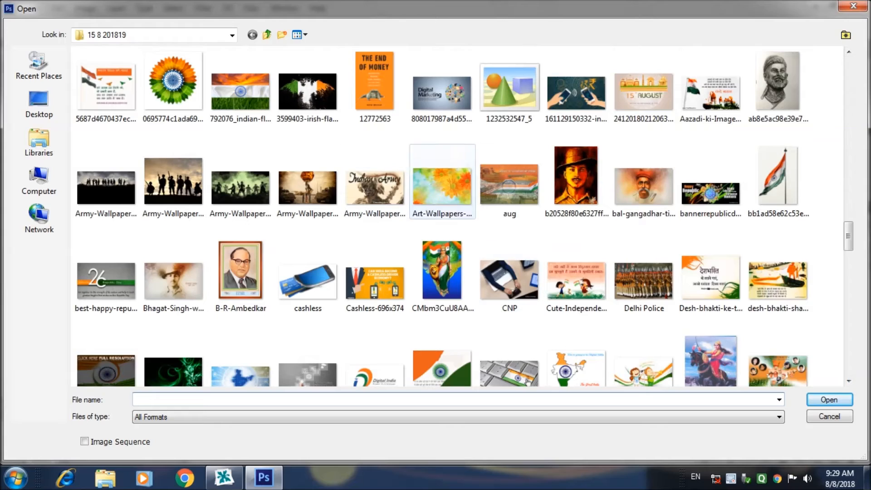
click(442, 186)
key(Return)
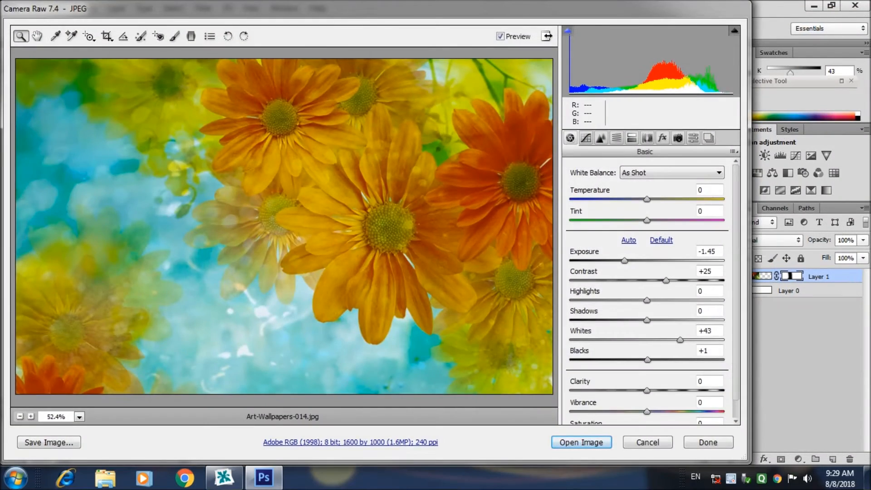
click(584, 441)
key(Return)
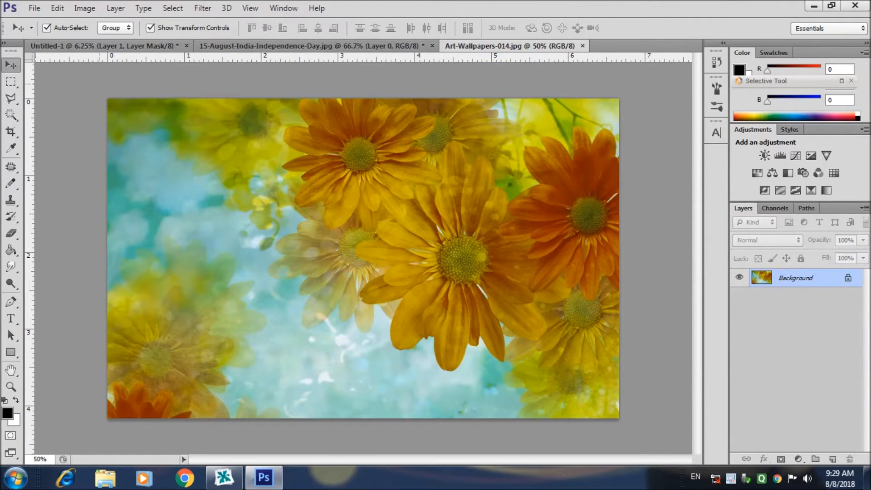
Step: Unlock the flower picture's background, bring it into the banner, scale it to about 667% and align it with the banner's right edge
double_click(797, 278)
key(Return)
drag(384, 247, 620, 134)
drag(415, 261, 193, 400)
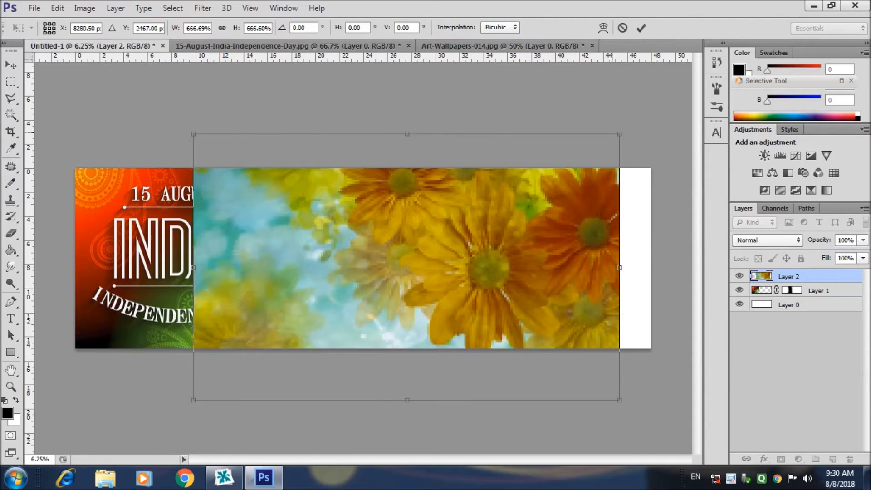
drag(600, 188, 632, 198)
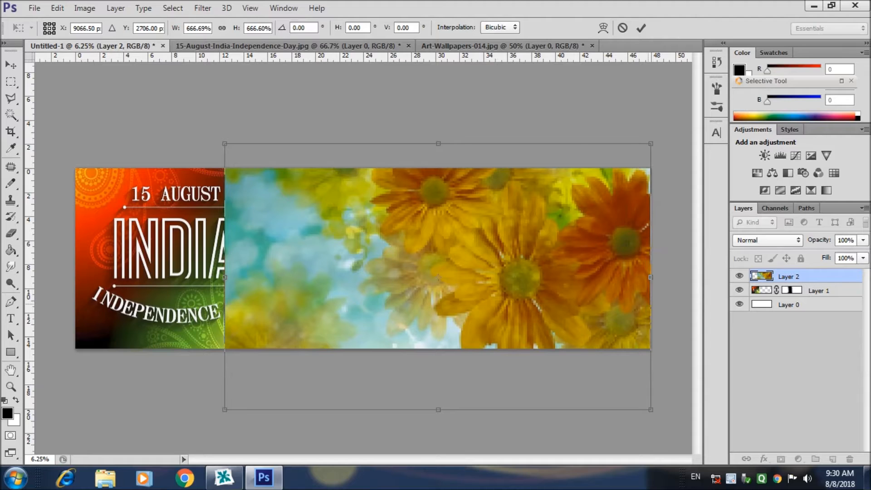
click(641, 28)
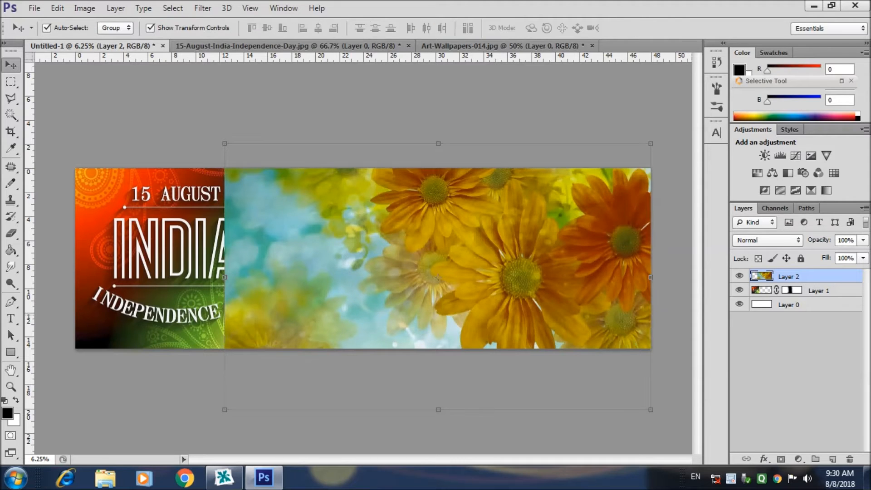
Step: Put the flower layer beneath the India image layer and stretch it toward the India text to about 108.7% width and 102.6% height
key(ctrl+bracketleft)
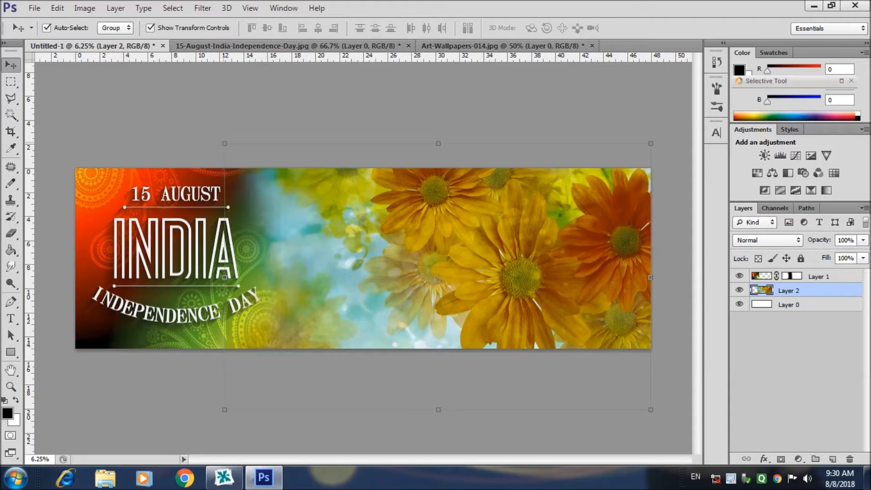
drag(225, 144, 188, 136)
key(Down)
key(Down)
key(Down)
key(Down)
key(Down)
key(Down)
key(Down)
key(Down)
key(Down)
key(Down)
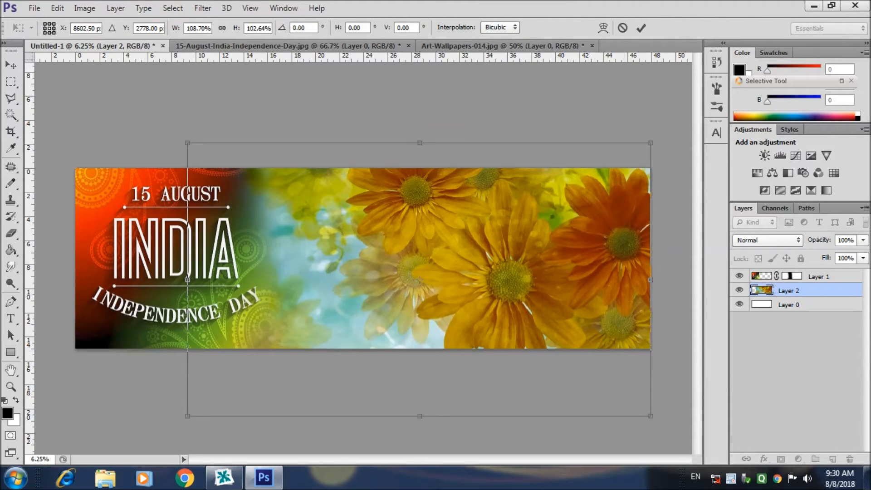
key(Return)
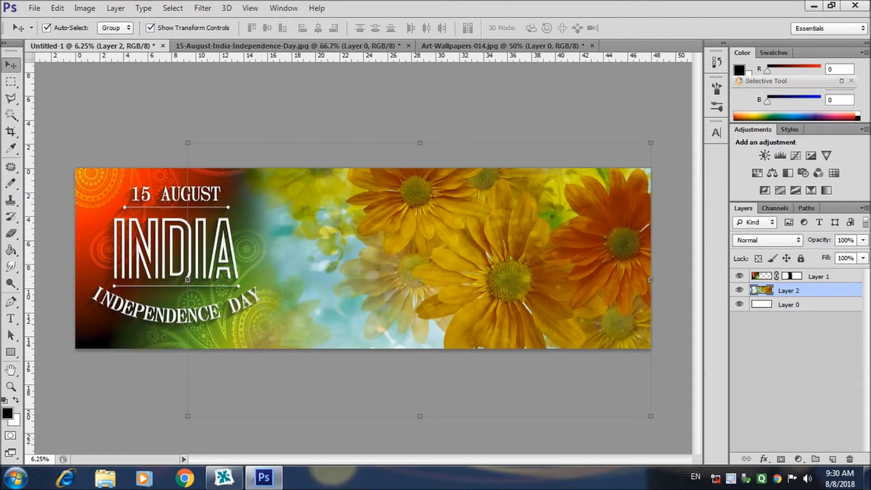
click(253, 96)
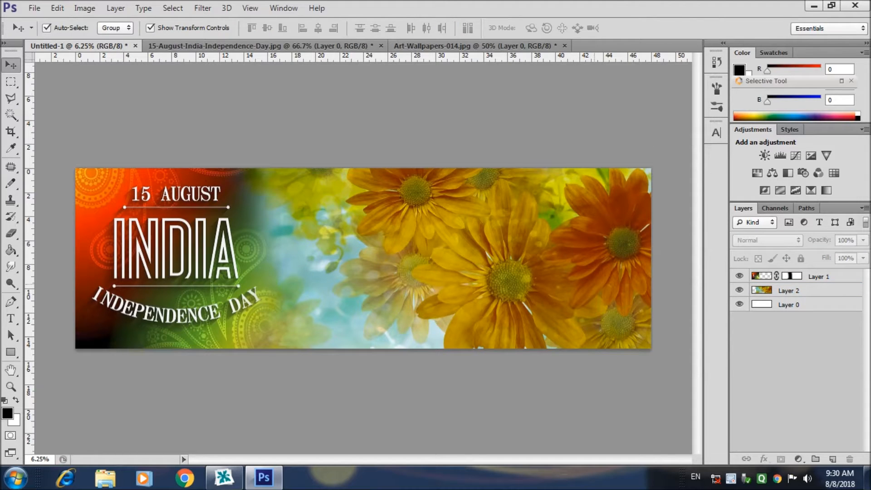
Step: Open the freedom fighters image 011.png from the 15 8 201819 folder, limiting the file list to PNG files
click(34, 7)
click(34, 28)
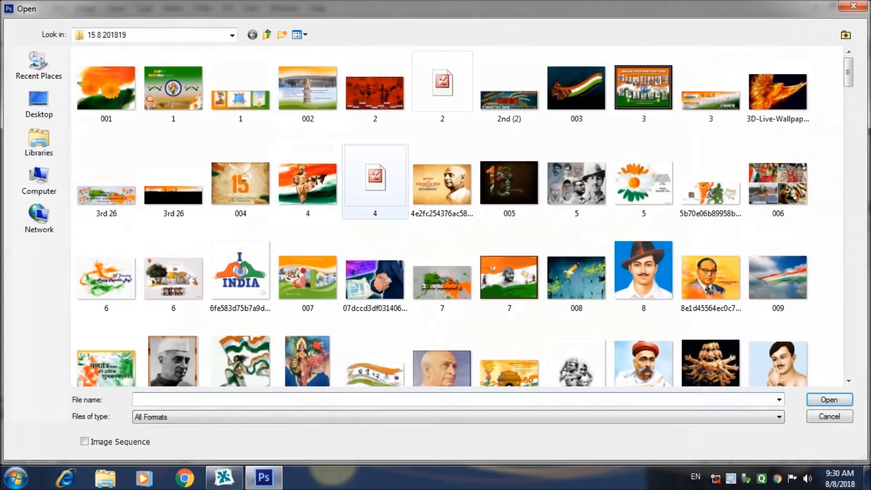
scroll(454, 216, down, 10)
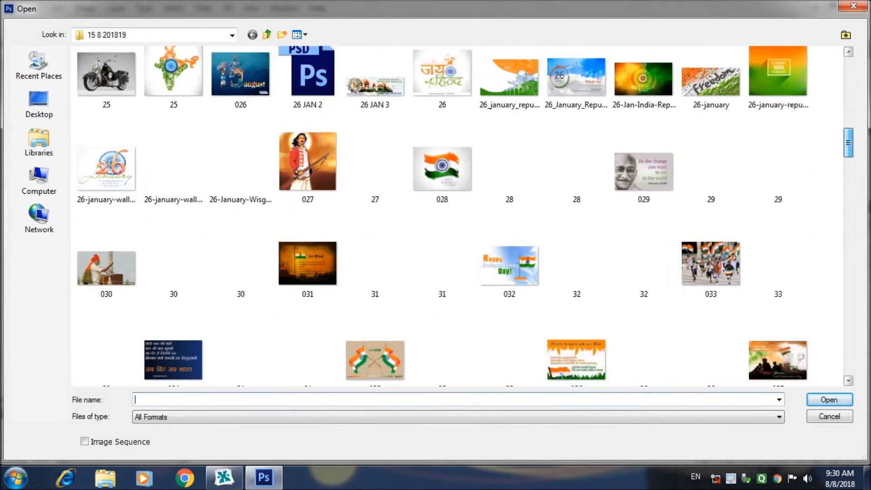
scroll(454, 216, down, 10)
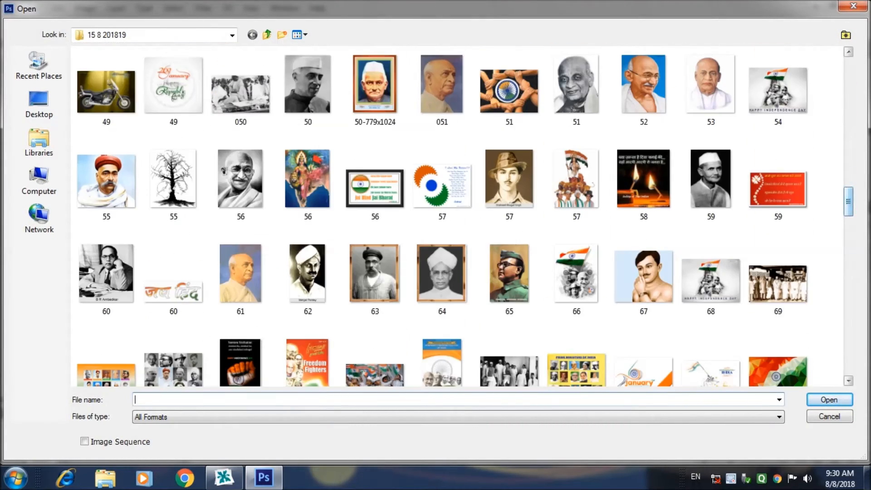
scroll(454, 216, down, 10)
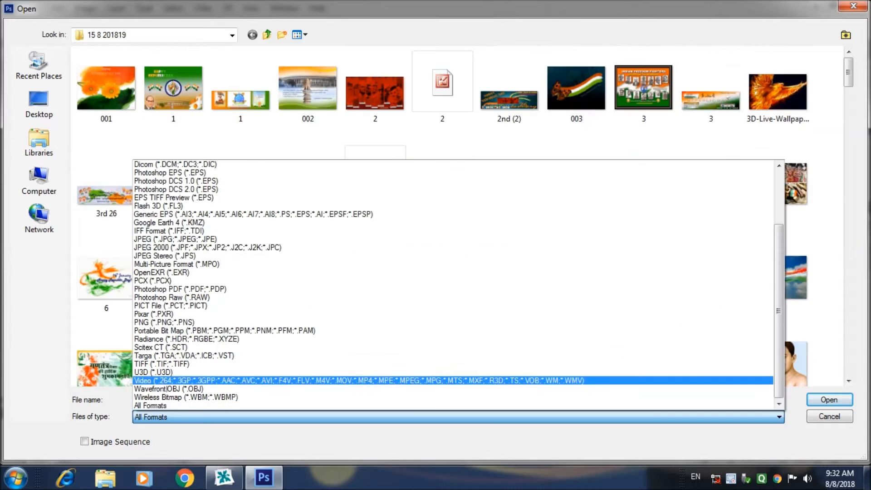
click(181, 322)
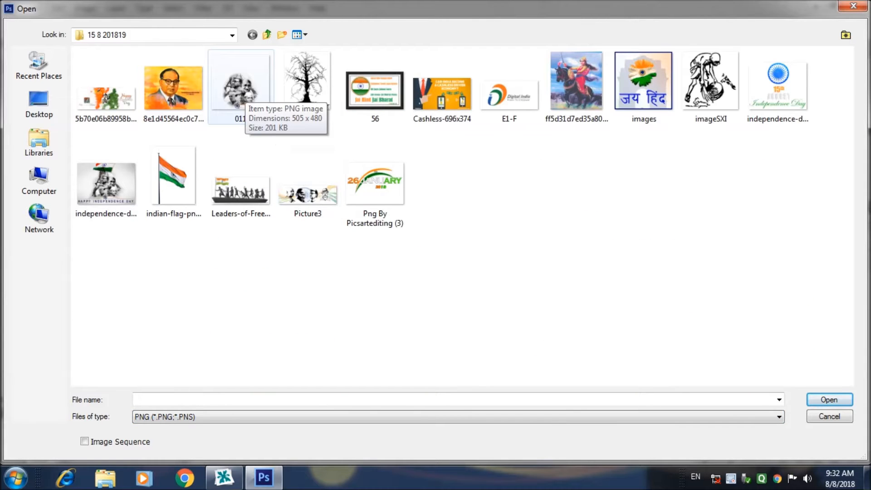
double_click(240, 89)
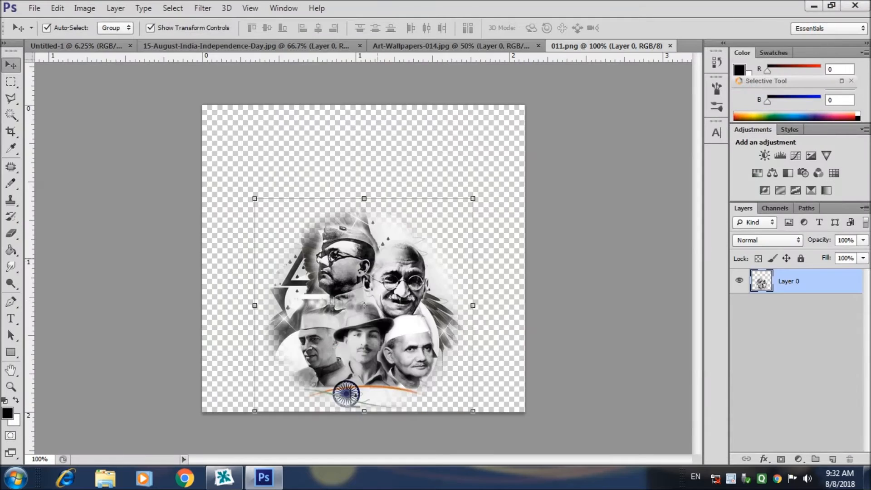
Step: Bring the freedom fighters image into the banner beside the India artwork and scale it to about 1316%
drag(365, 328, 470, 366)
drag(448, 325, 368, 254)
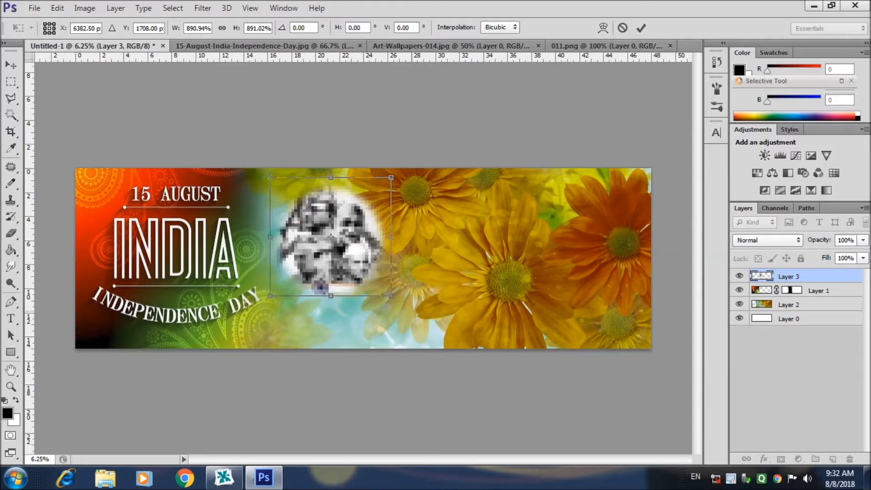
drag(392, 296, 443, 348)
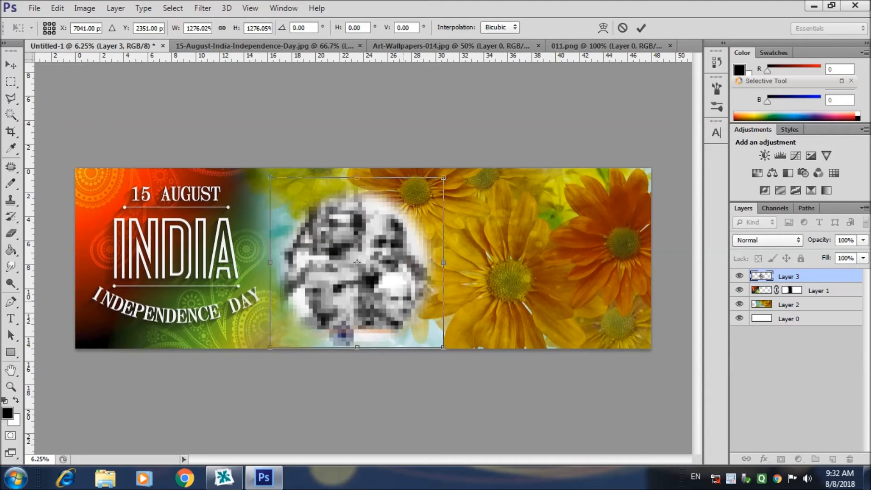
mouse_move(384, 292)
mouse_down()
mouse_move(403, 287)
mouse_move(396, 283)
mouse_up()
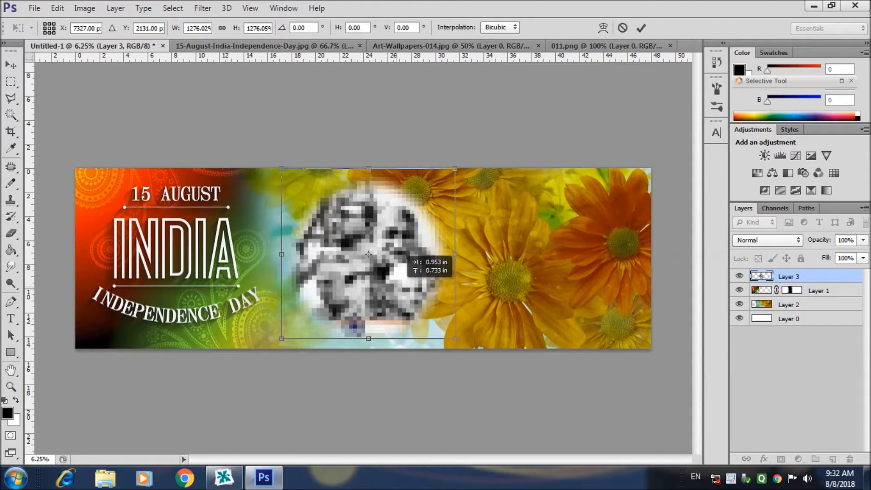
drag(455, 339, 471, 354)
drag(428, 307, 414, 301)
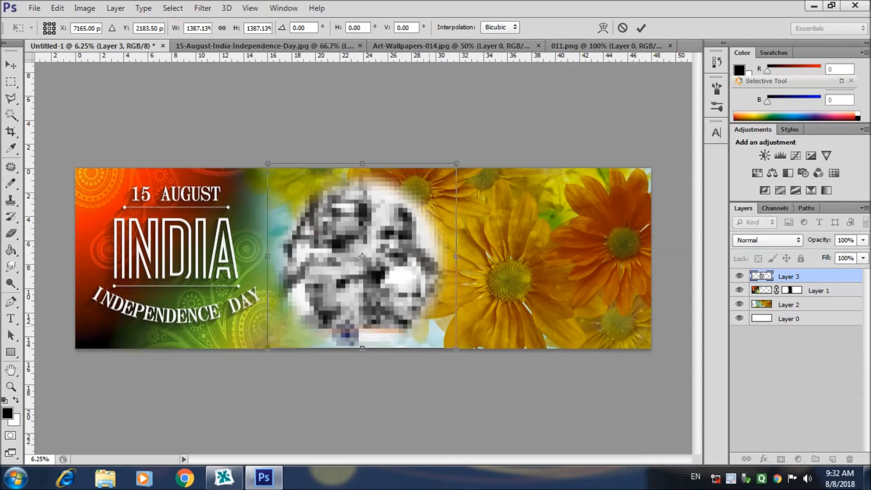
drag(457, 348, 447, 339)
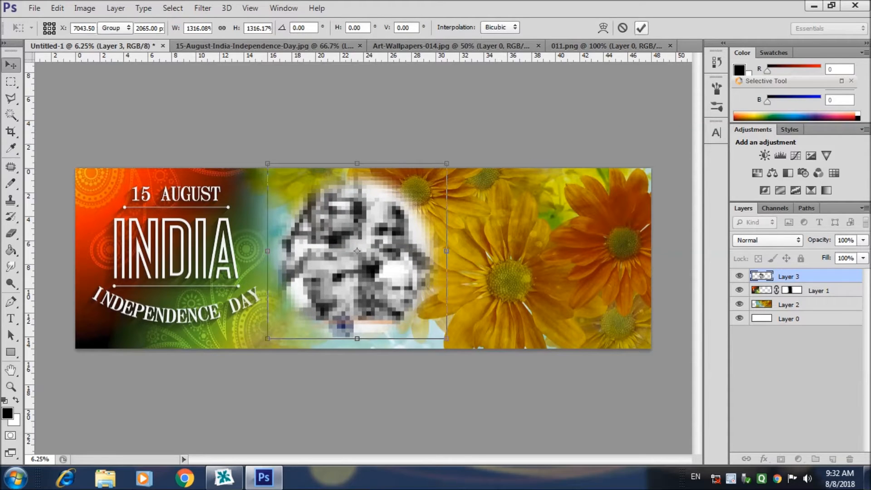
key(Return)
Step: Nudge the freedom fighters image down until its lower edge sits just above the banner's bottom edge
key(shift+Down)
key(shift+Down)
key(shift+Down)
key(shift+Down)
key(shift+Down)
key(shift+Down)
key(shift+Down)
key(shift+Down)
key(shift+Down)
key(shift+Down)
key(shift+Down)
key(shift+Down)
key(shift+Down)
key(shift+Down)
key(shift+Down)
key(shift+Down)
key(shift+Down)
key(shift+Down)
key(shift+Down)
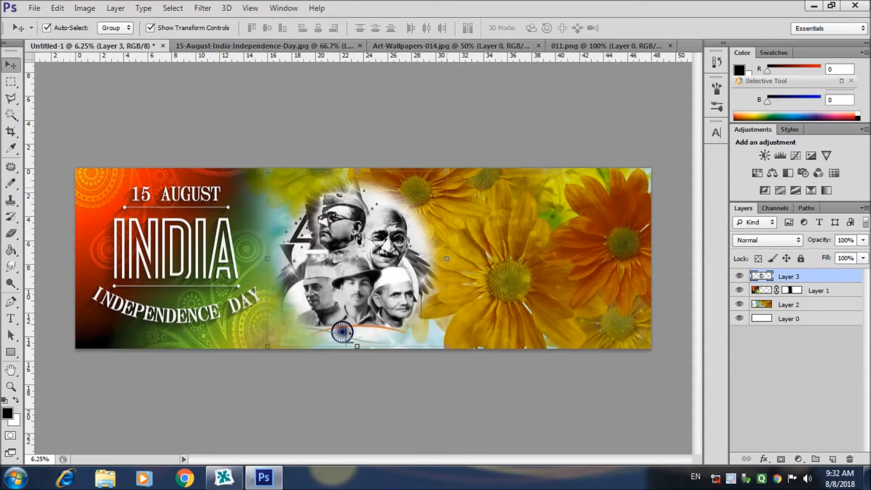
Step: Enlarge the freedom fighters image to about 103.8% and raise it slightly within the banner's height
drag(447, 170, 458, 159)
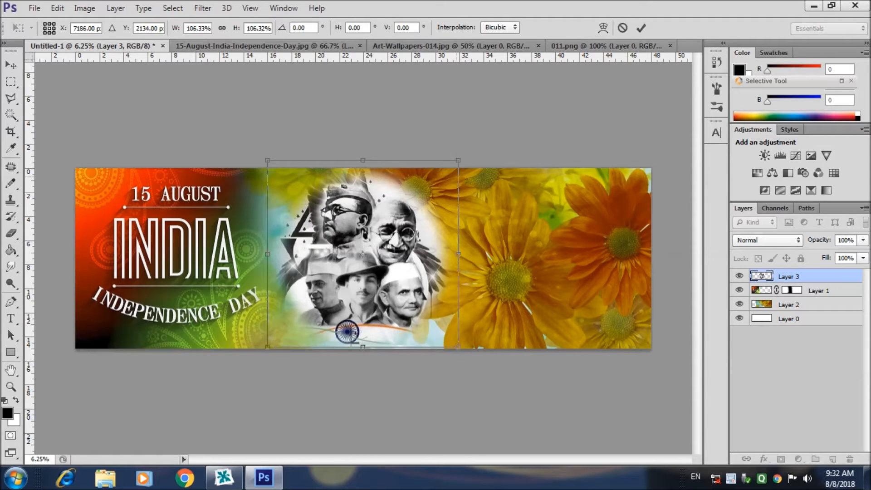
key(shift+Up)
key(shift+Up)
key(shift+Up)
key(shift+Up)
key(shift+Up)
key(shift+Up)
key(shift+Up)
key(shift+Up)
key(shift+Up)
key(shift+Up)
key(shift+Up)
key(shift+Up)
key(shift+Up)
key(Down)
key(Down)
key(Down)
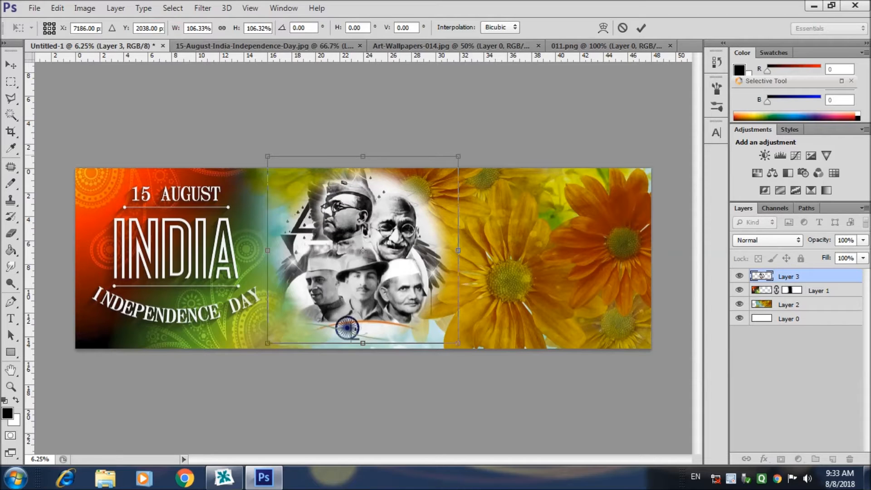
drag(460, 156, 455, 160)
key(Up)
key(Up)
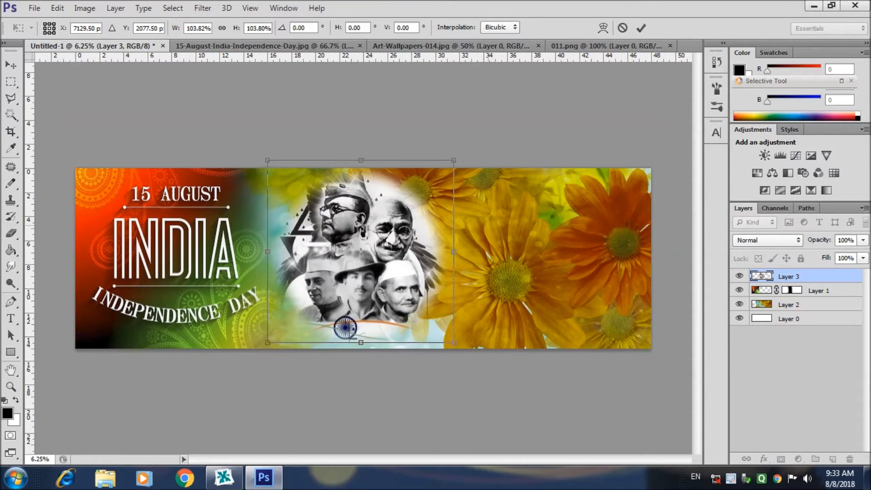
Step: Shift the freedom fighters image closer to the India text, to about X 6889.5 px, and apply the transformation
key(Right)
key(Right)
key(Right)
key(Right)
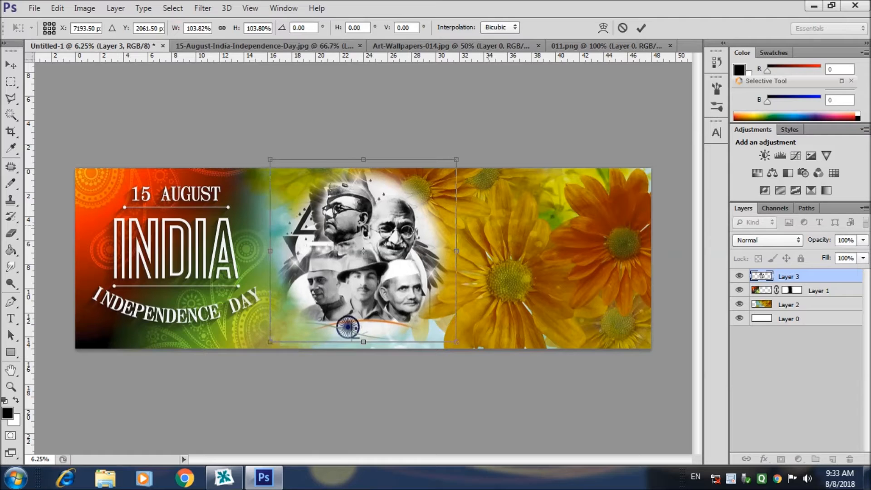
key(Left)
key(Left)
key(Left)
key(Left)
key(Left)
key(Left)
key(Left)
key(Left)
key(Left)
key(Left)
key(Left)
key(Left)
key(Left)
key(Left)
key(Left)
key(Left)
key(Left)
key(Left)
key(Left)
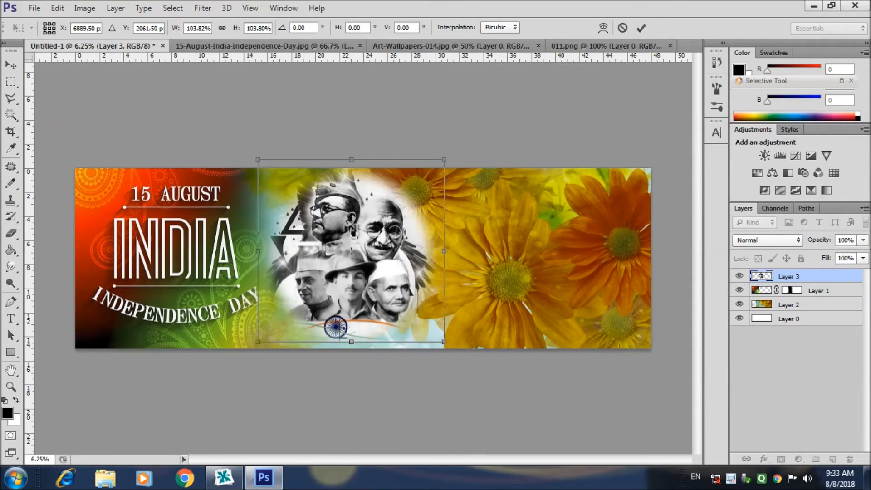
key(Return)
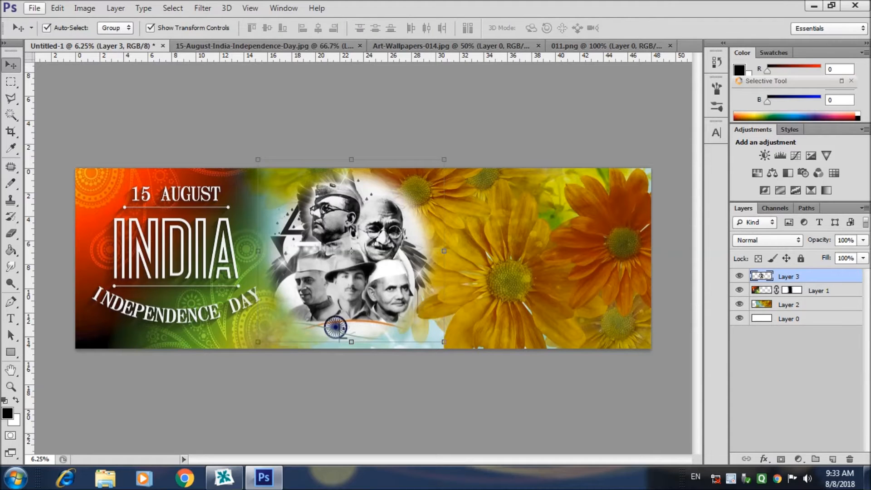
Step: Browse the JPEG images in the 15 8 201819 folder and open Independence-Day-Wallpaper-060.jpg, ready for moving with the Move tool
click(35, 7)
click(41, 33)
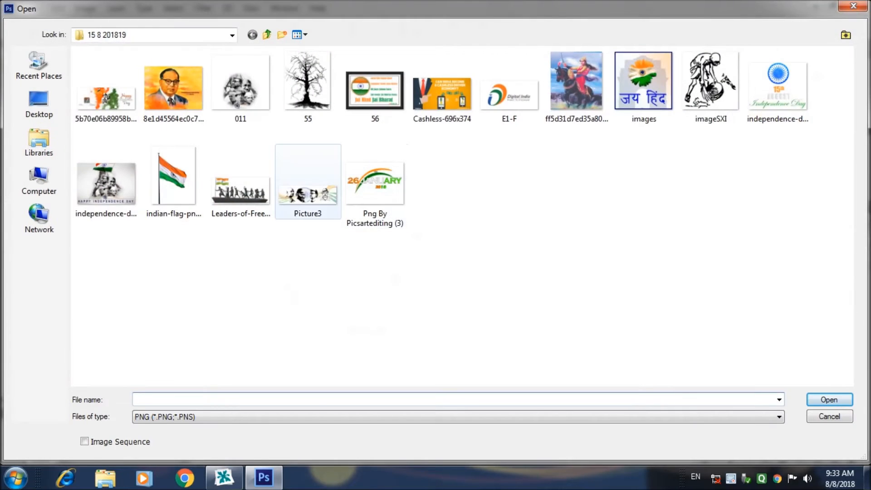
click(779, 418)
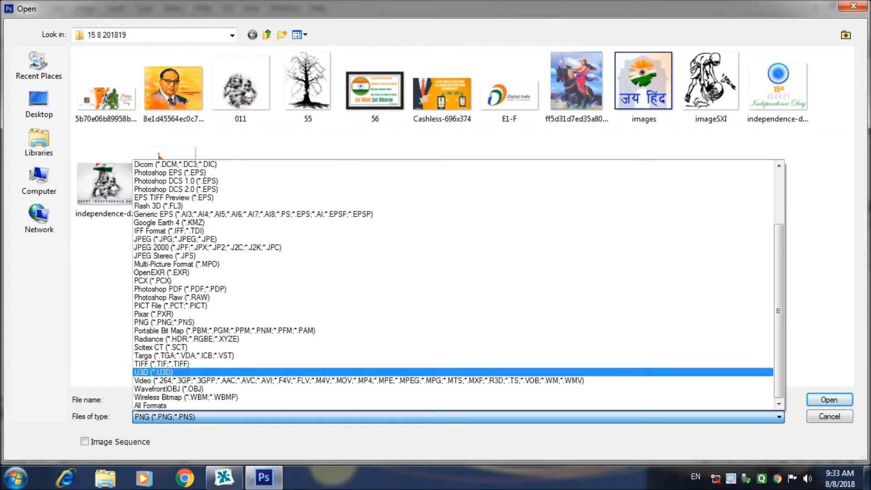
click(175, 239)
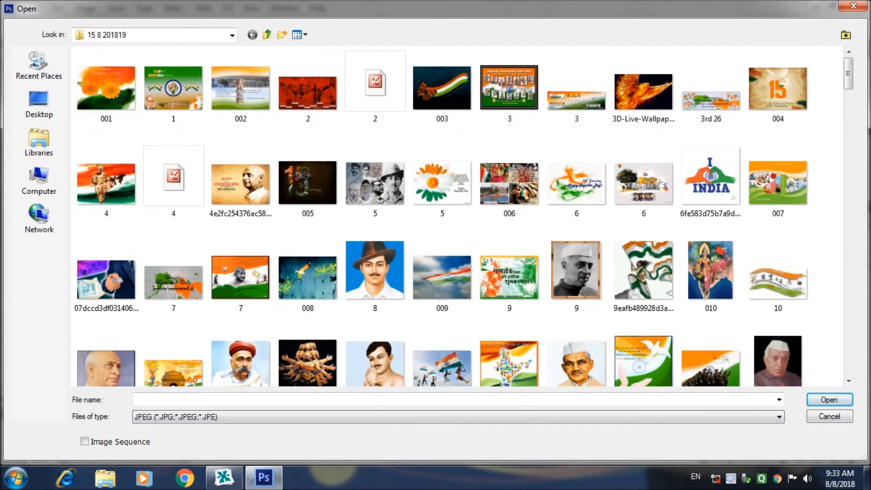
click(849, 381)
scroll(463, 215, down, 3)
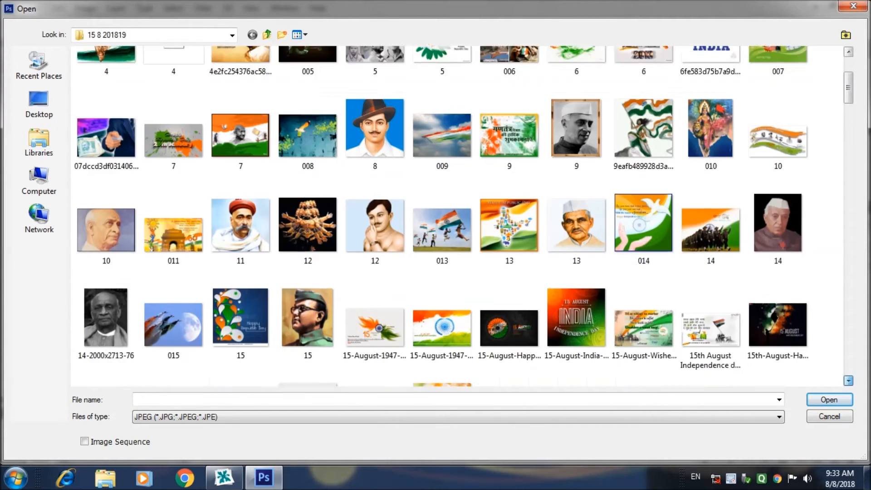
scroll(590, 163, down, 5)
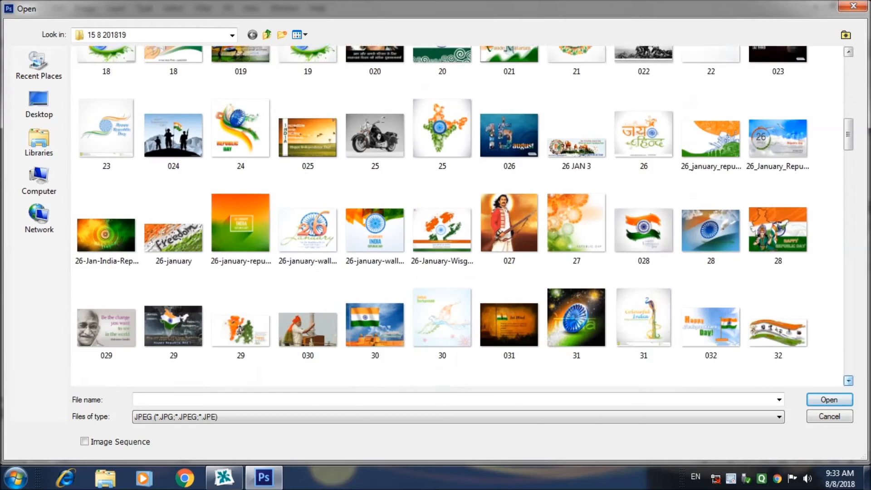
scroll(590, 164, down, 4)
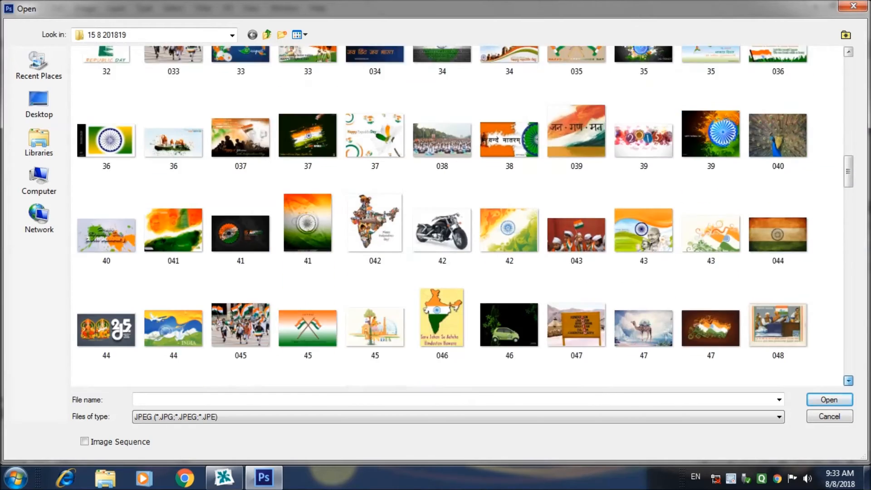
scroll(465, 215, down, 1)
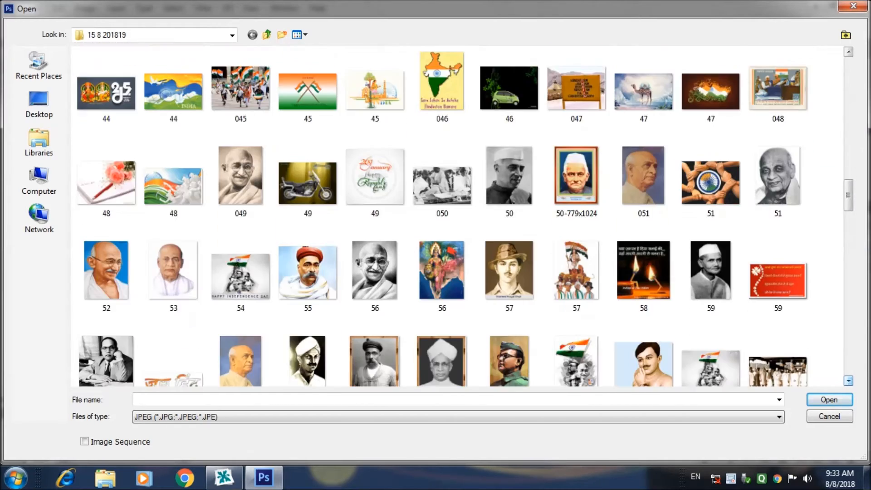
scroll(464, 216, down, 5)
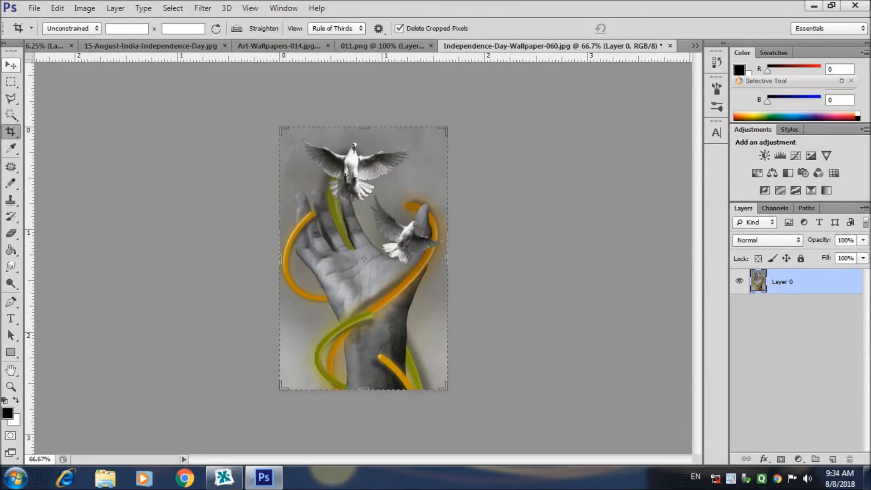
key(v)
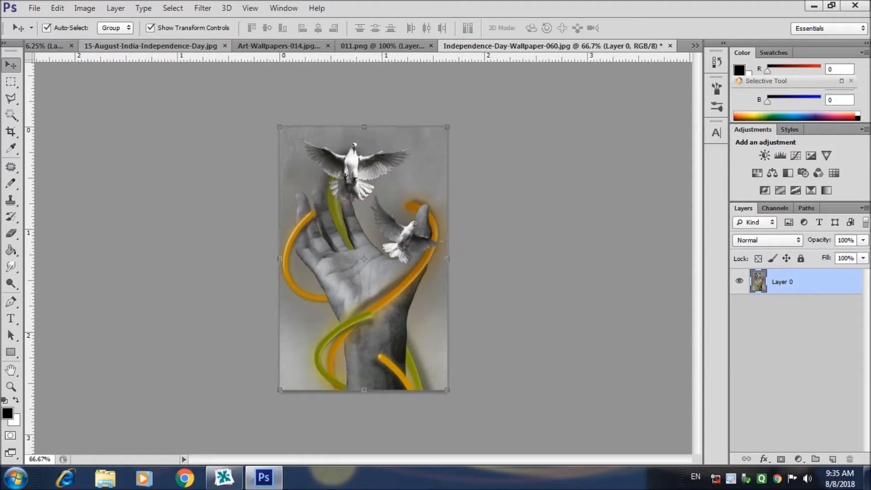
Step: Close the 15-August-India-Independence-Day.jpg document without saving its changes
click(150, 46)
click(365, 46)
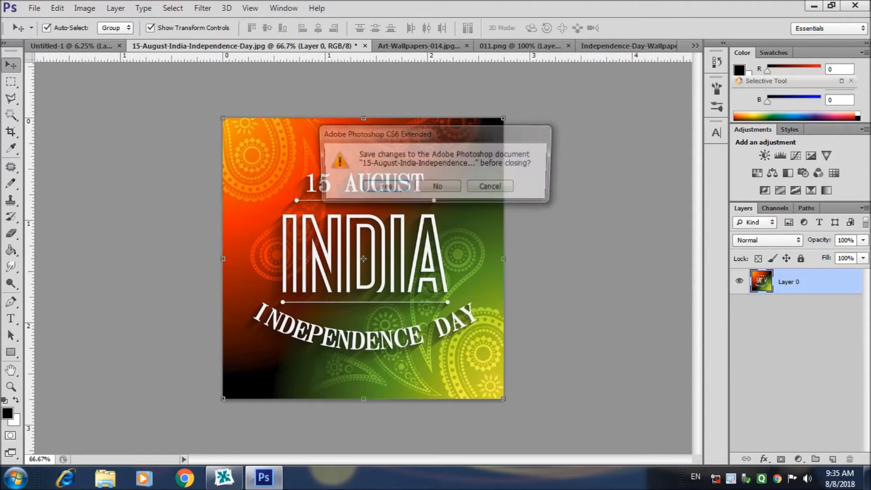
click(439, 188)
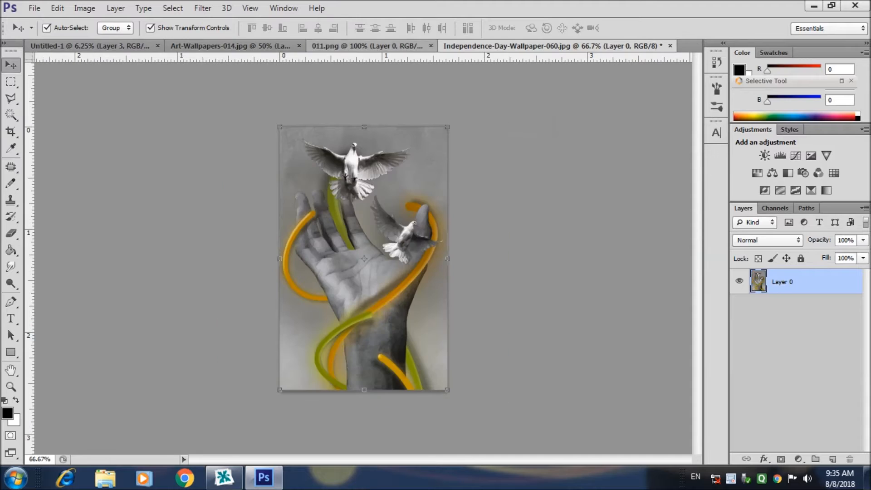
Step: Bring the hand-and-doves image into the banner's right end and scale it to about 628%
drag(338, 191, 521, 253)
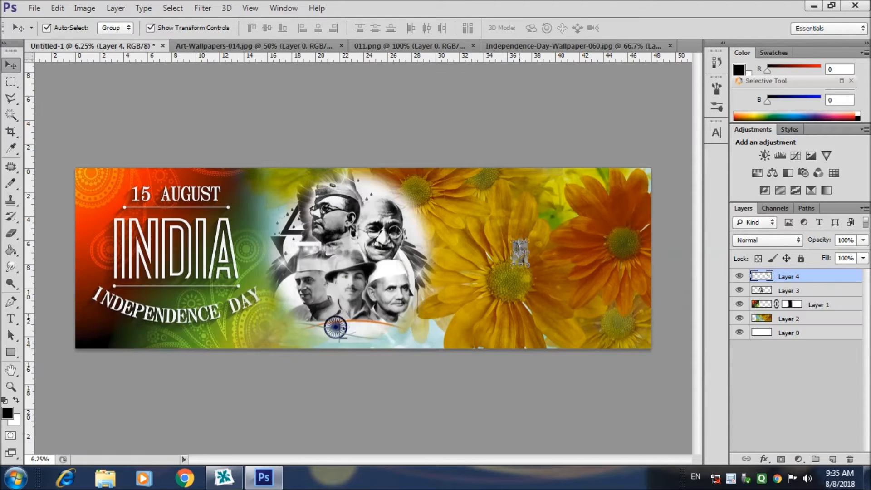
key(ctrl+t)
drag(528, 240, 579, 160)
drag(547, 213, 579, 240)
drag(612, 293, 643, 343)
drag(630, 233, 628, 217)
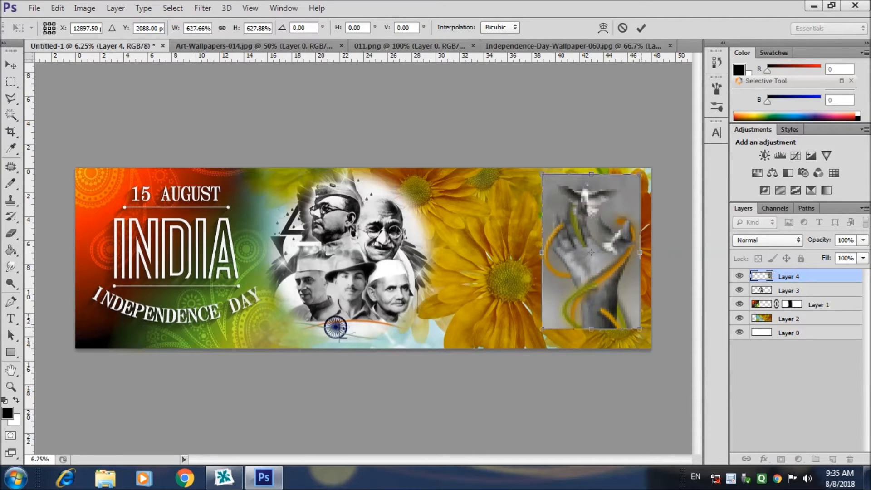
Step: Stretch the hand-and-doves image to about 777.7% wide and 709.6% high, nearly filling the banner's height at its right end
drag(640, 328, 653, 348)
drag(633, 268, 630, 261)
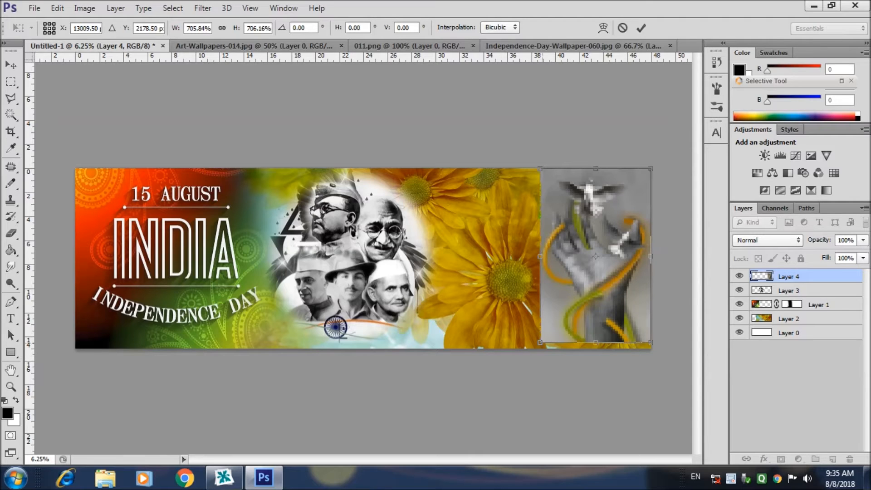
drag(540, 343, 526, 348)
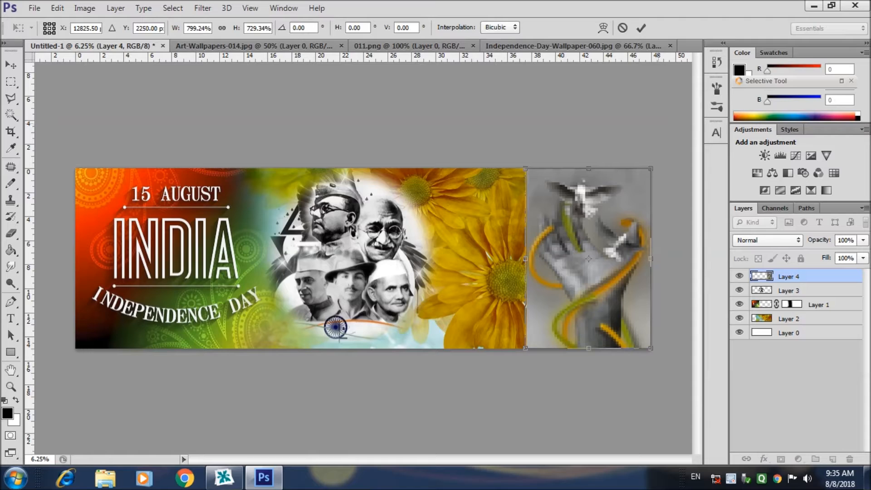
drag(651, 169, 648, 173)
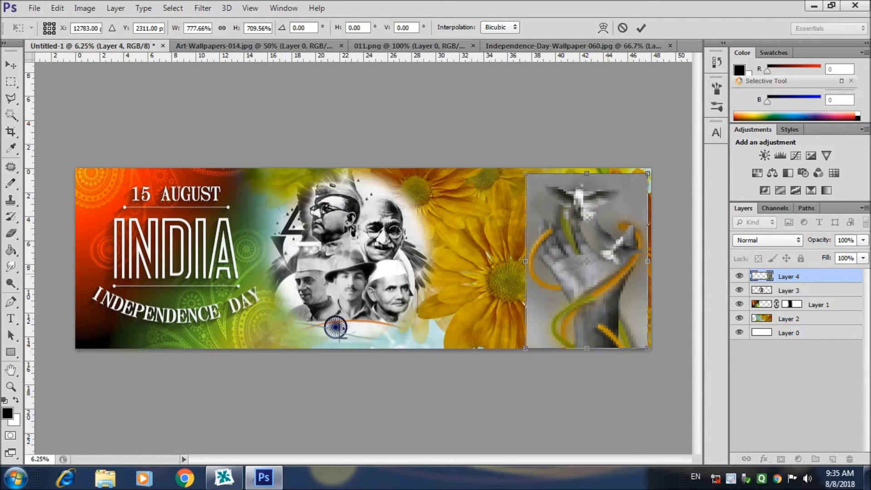
Step: Nudge the hand-and-doves image up to about Y 2247 px, apply the transformation and add a layer mask to its layer
key(Up)
key(Up)
key(Up)
key(Up)
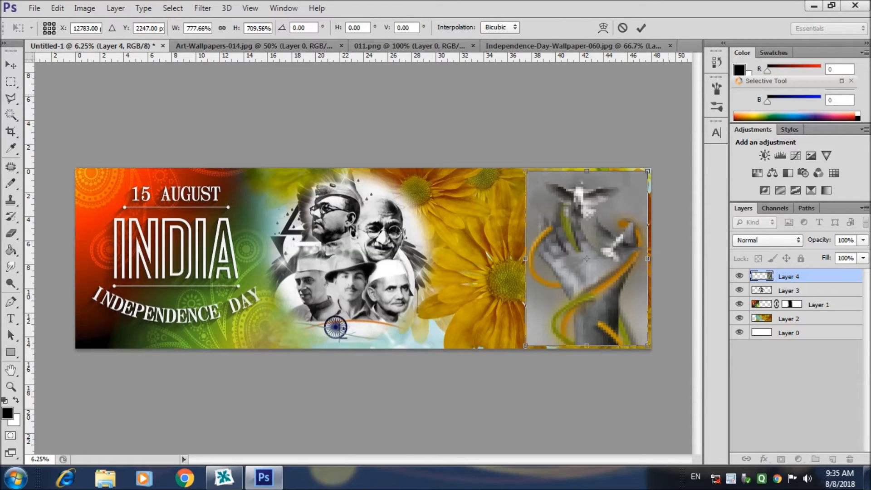
click(641, 28)
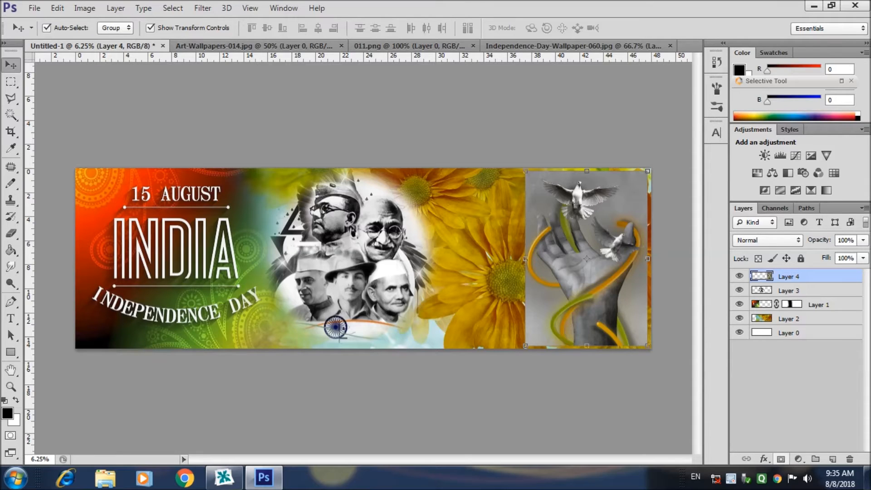
click(781, 459)
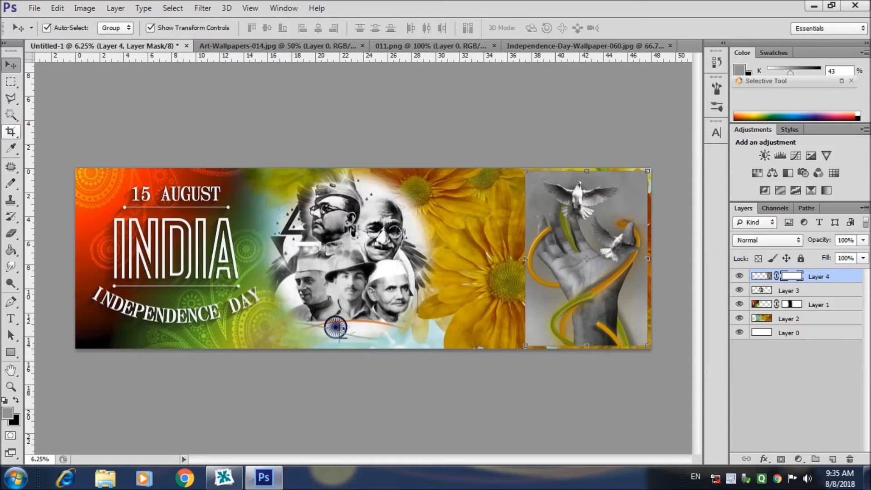
Step: Start a Pen tool path at the orange ribbon and trace it around the first two fingertips up to the green ribbon
click(11, 387)
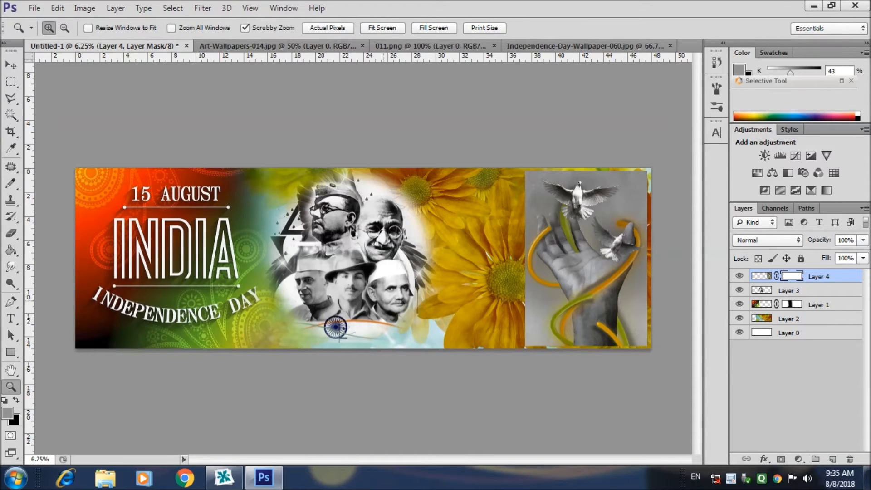
mouse_move(507, 155)
mouse_down()
mouse_move(593, 155)
mouse_move(503, 155)
mouse_up()
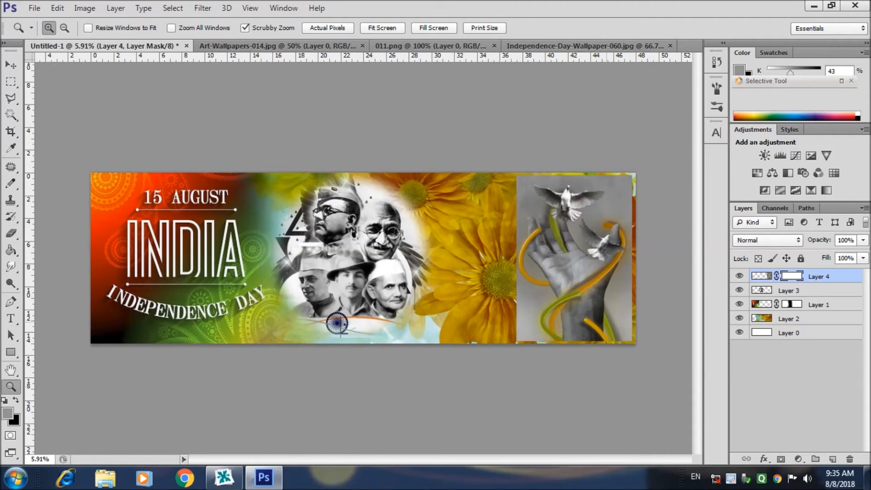
click(622, 232)
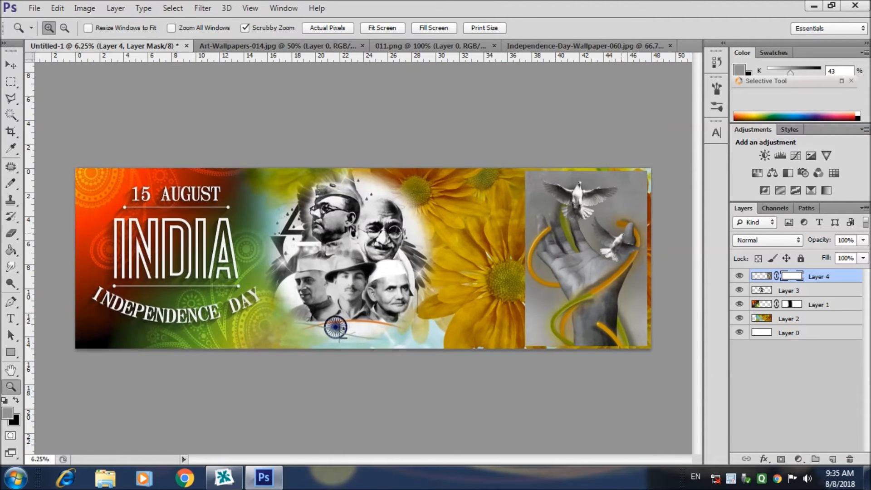
click(622, 232)
click(622, 233)
click(622, 233)
click(622, 234)
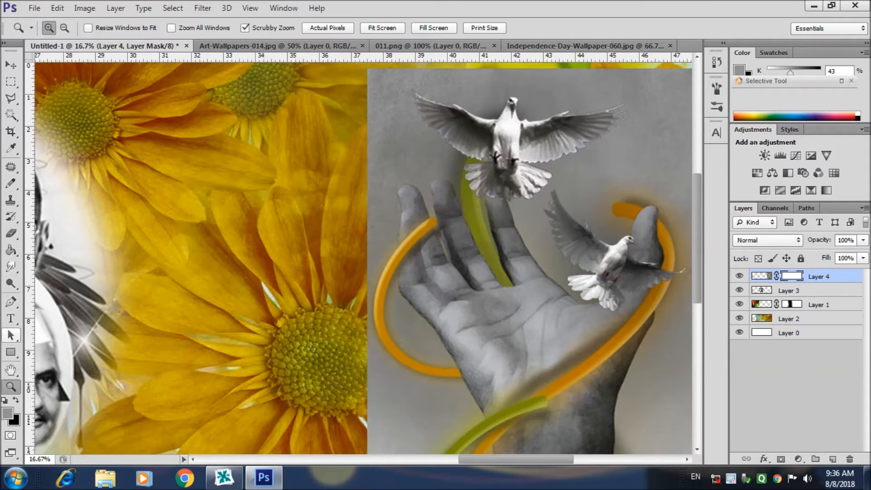
click(11, 301)
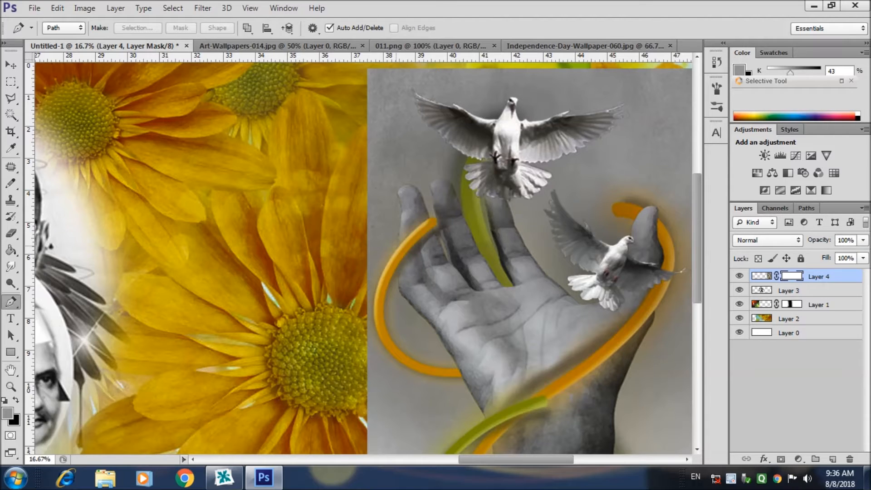
click(396, 248)
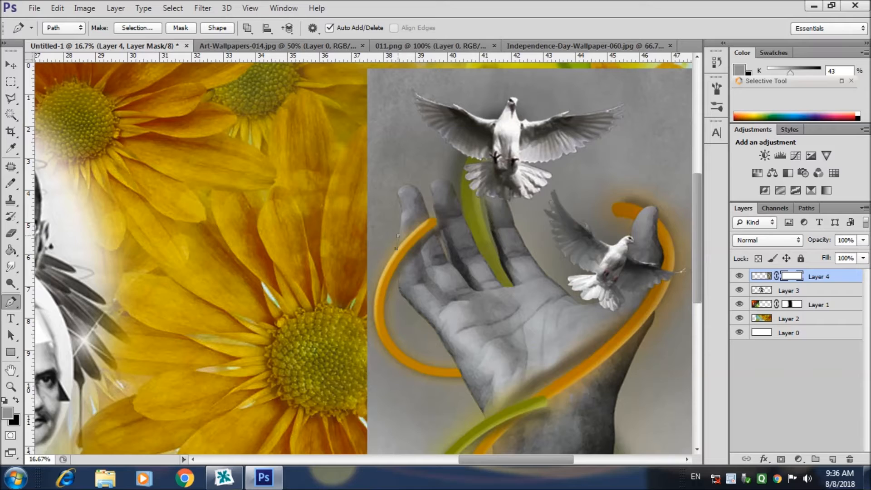
click(401, 217)
drag(415, 187, 443, 200)
click(424, 205)
click(452, 185)
click(460, 208)
click(460, 194)
Step: Continue the path along the upper dove's left wing and around its head
click(427, 99)
click(455, 103)
click(469, 112)
click(483, 117)
click(497, 117)
click(503, 109)
click(511, 97)
click(517, 96)
click(519, 120)
click(526, 116)
click(529, 120)
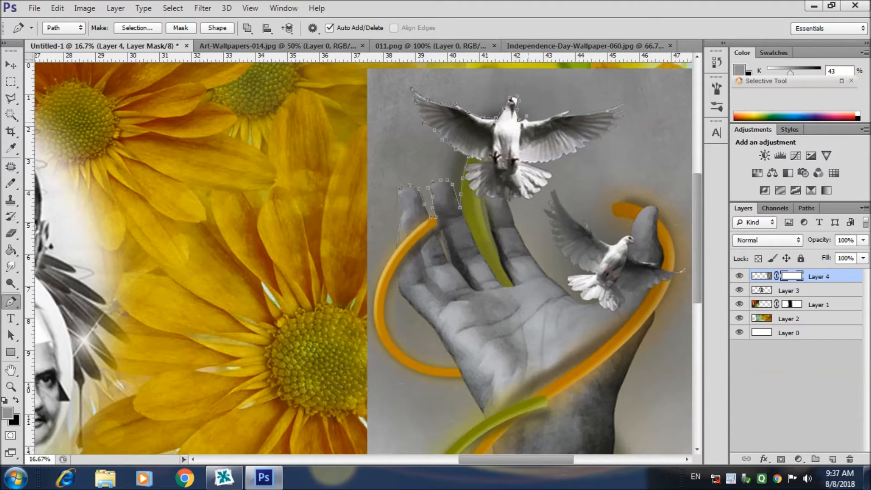
Step: Continue the path around the upper dove's right wing and tail feathers, back to the hand's fingers
click(562, 114)
click(552, 176)
click(540, 192)
click(534, 196)
click(528, 199)
click(514, 200)
Step: Trace the path down the index finger and palm edge to the lower dove's tail
click(515, 225)
click(526, 246)
click(547, 276)
click(562, 287)
click(573, 297)
click(593, 305)
click(587, 300)
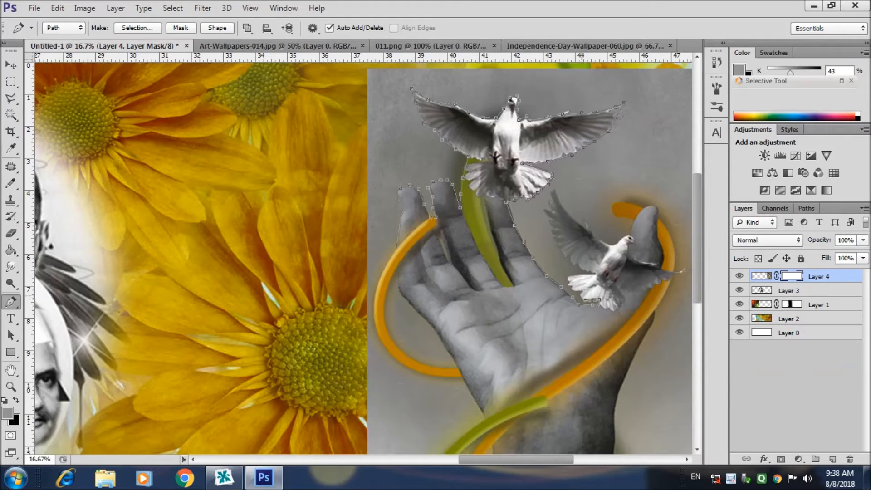
Step: Continue the path around the lower dove's tail, raised wing and head
click(582, 291)
click(574, 292)
click(570, 287)
click(568, 277)
click(584, 272)
click(597, 273)
click(616, 243)
click(619, 221)
Step: Trace the path around the orange ribbon's tip and over the top of the thumb, replacing one misplaced point
click(611, 207)
click(617, 203)
click(634, 204)
key(ctrl+z)
click(629, 203)
click(641, 207)
click(660, 209)
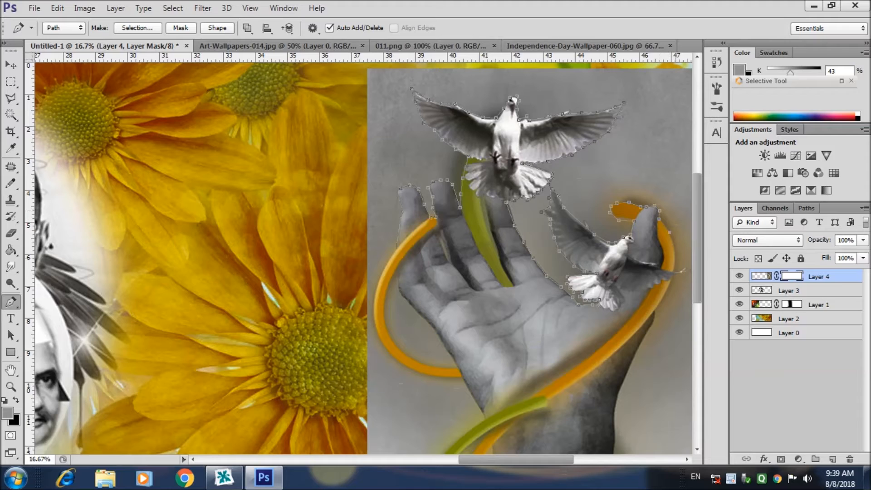
Step: Carry the path down the wrist's right edge and the green ribbon, and out beyond the banner's lower right corner
click(656, 321)
drag(615, 438, 625, 222)
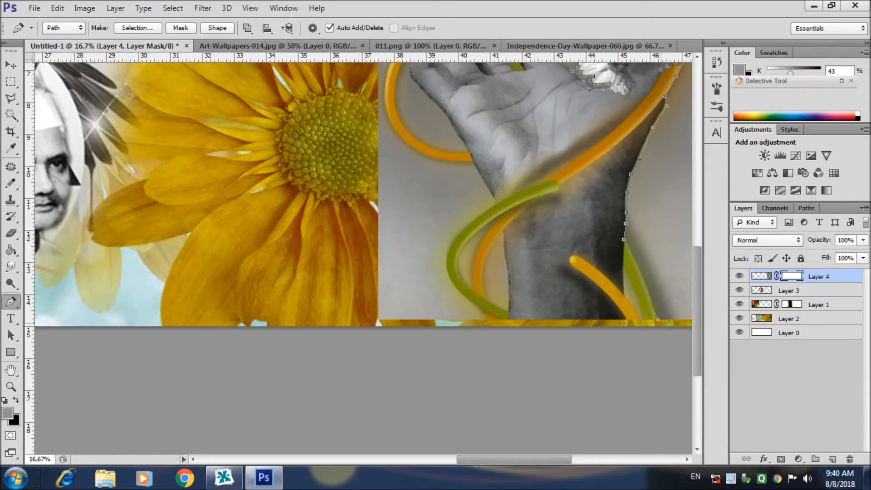
drag(661, 322, 458, 330)
click(530, 330)
click(540, 100)
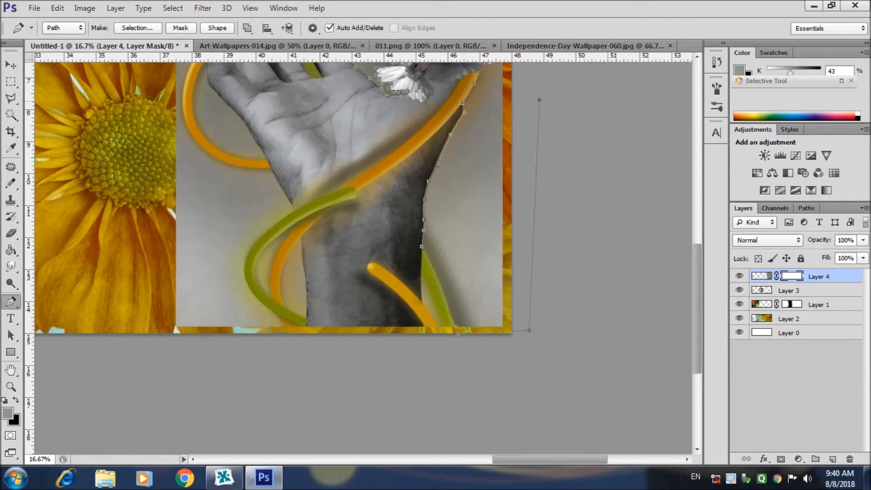
Step: Run the path up outside the banner, across above the hand image and down past its left edge below the banner
scroll(540, 100, up, 5)
click(537, 78)
click(215, 83)
click(151, 88)
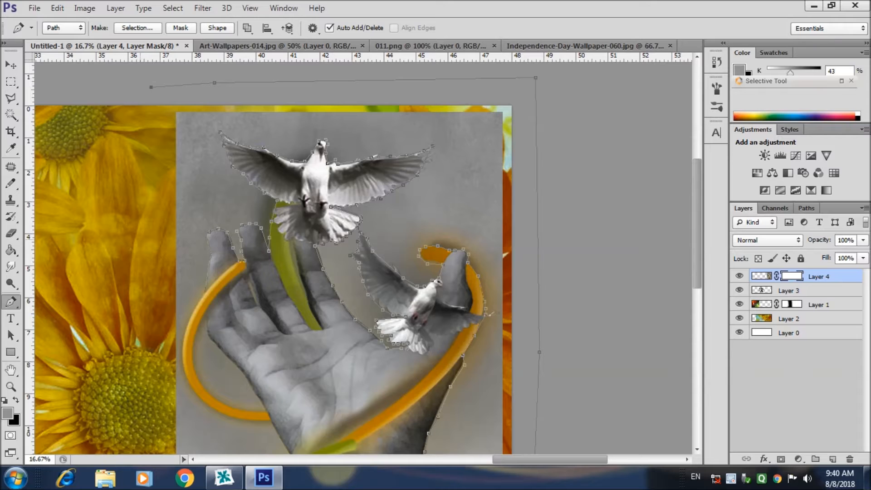
drag(165, 396, 226, 134)
click(226, 340)
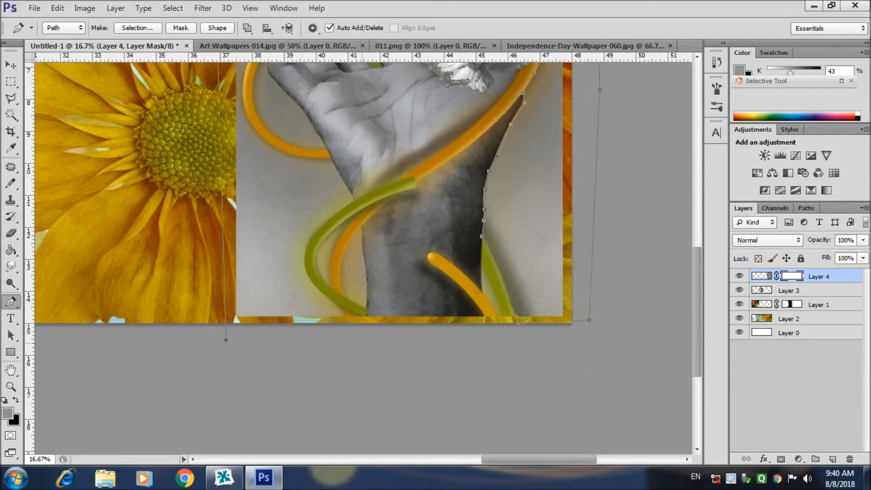
Step: Trace the path up the left side of the green ribbon, wrist and orange ribbon, back to its starting point
click(348, 324)
click(308, 240)
click(337, 213)
click(354, 201)
click(333, 161)
click(295, 158)
drag(250, 124, 341, 222)
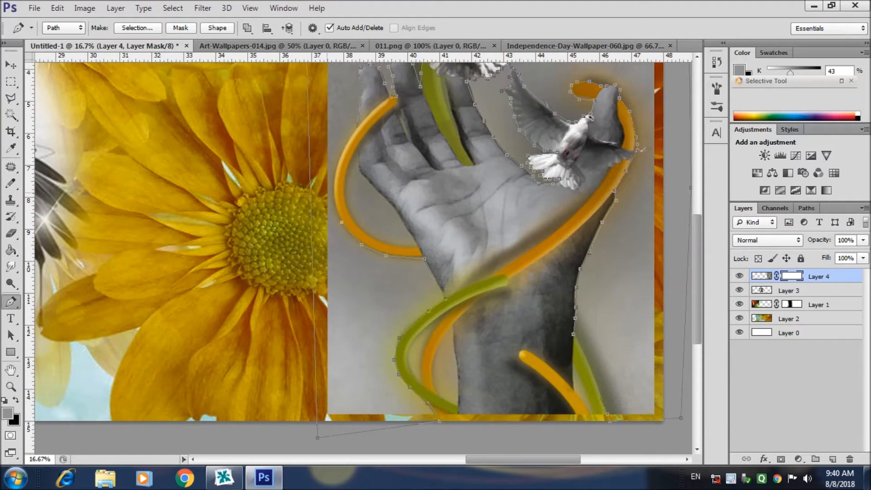
click(339, 160)
click(360, 127)
Step: Convert the path to a selection with a feather radius of 2, hide the grey background on the layer mask and deselect
right_click(340, 119)
click(400, 181)
text(2)
key(Return)
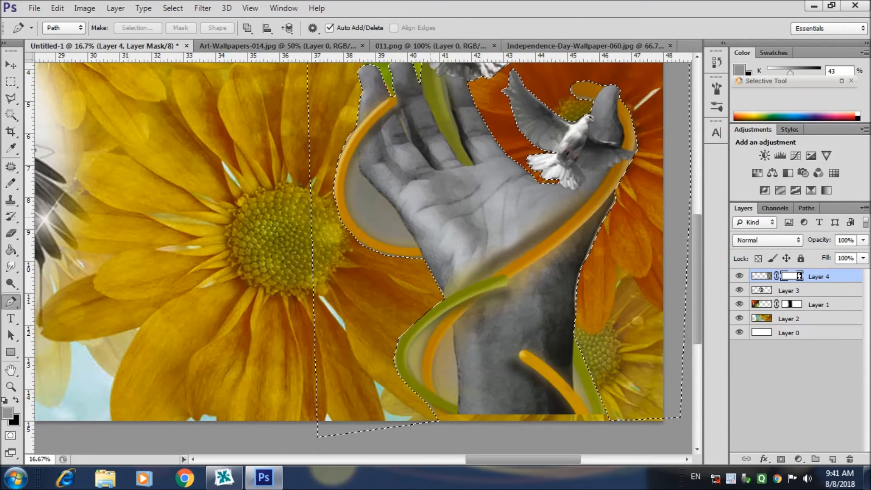
key(ctrl+d)
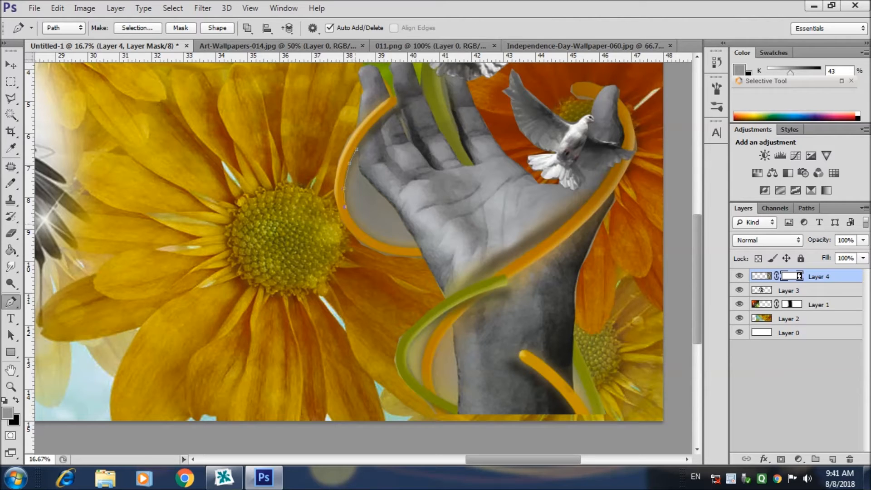
Step: Convert the path around the grey gap between the orange ribbon and the palm to a selection and clear it on the layer mask
click(413, 248)
right_click(354, 148)
click(391, 173)
key(Return)
key(Delete)
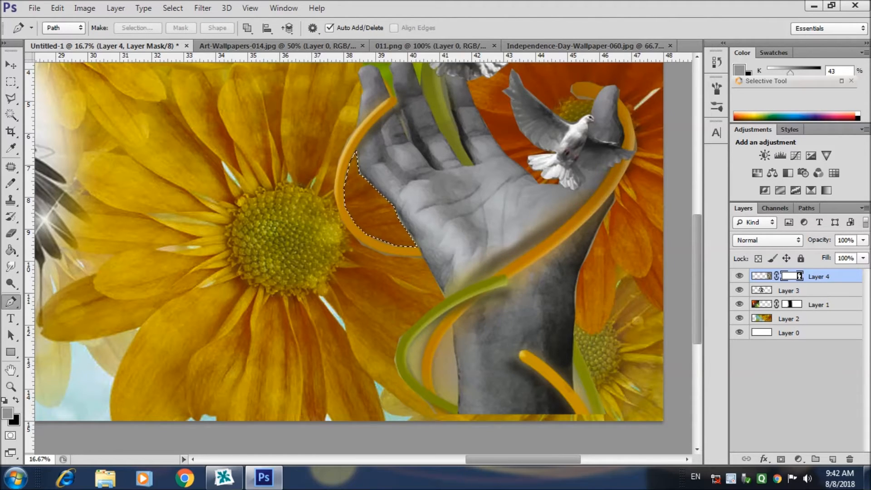
Step: Trace the grey gap between the green and orange ribbons beside the wrist, select it with a feather radius of 2 and hide it
scroll(345, 258, up, 5)
scroll(409, 281, down, 6)
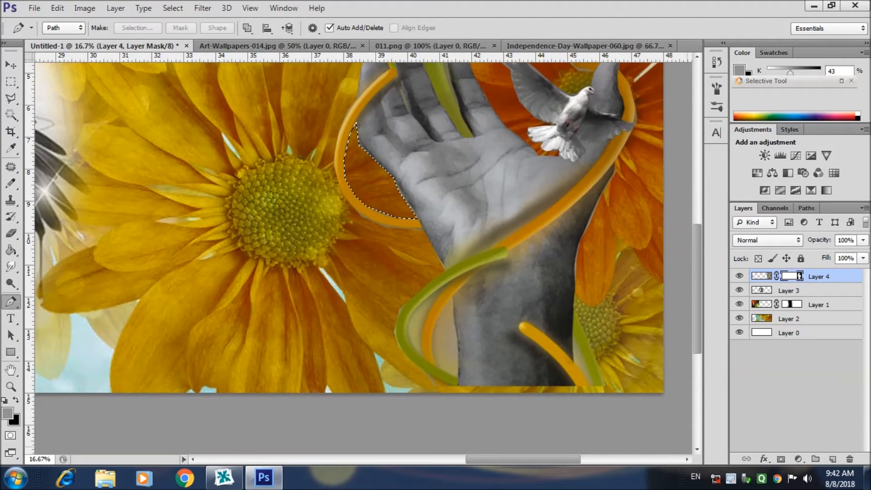
click(445, 285)
click(415, 311)
click(409, 323)
click(409, 340)
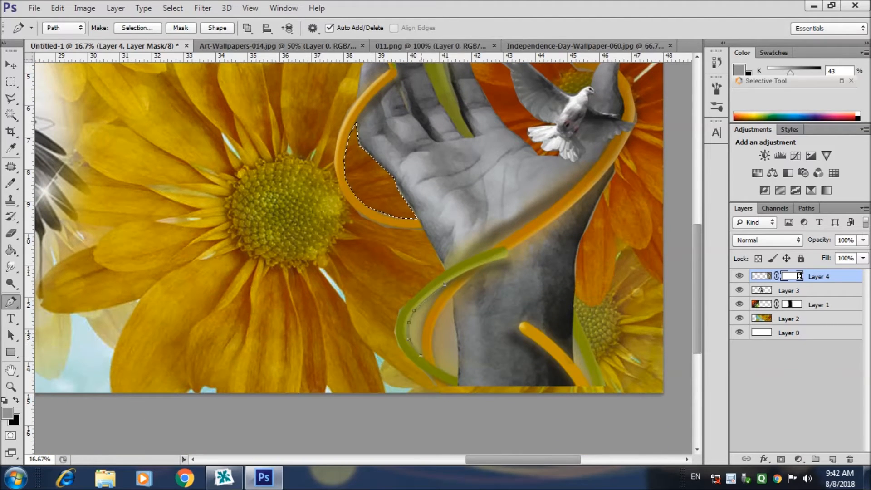
right_click(422, 327)
click(472, 228)
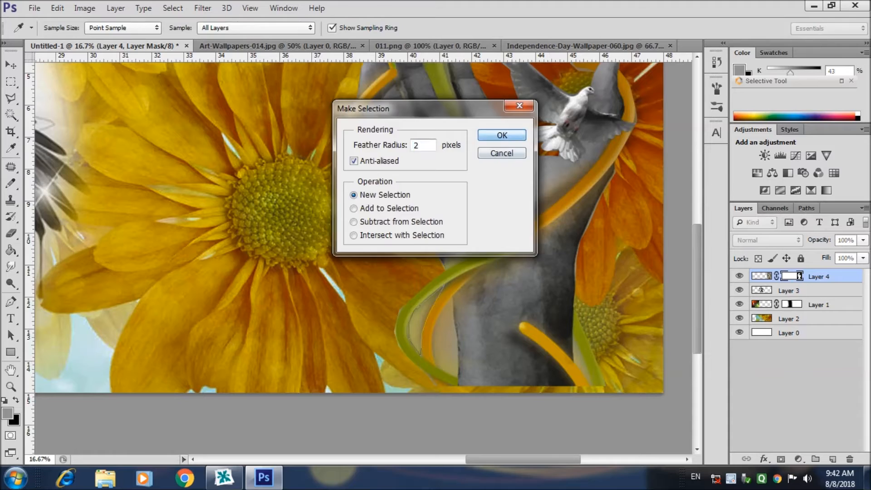
key(Return)
Step: Trace the grey gap between the lower orange ribbon and the wrist, select it, hide it on the layer mask and deselect
click(434, 353)
click(436, 369)
click(458, 377)
click(457, 337)
click(454, 310)
click(452, 296)
right_click(435, 326)
click(459, 87)
key(Return)
key(v)
key(ctrl+d)
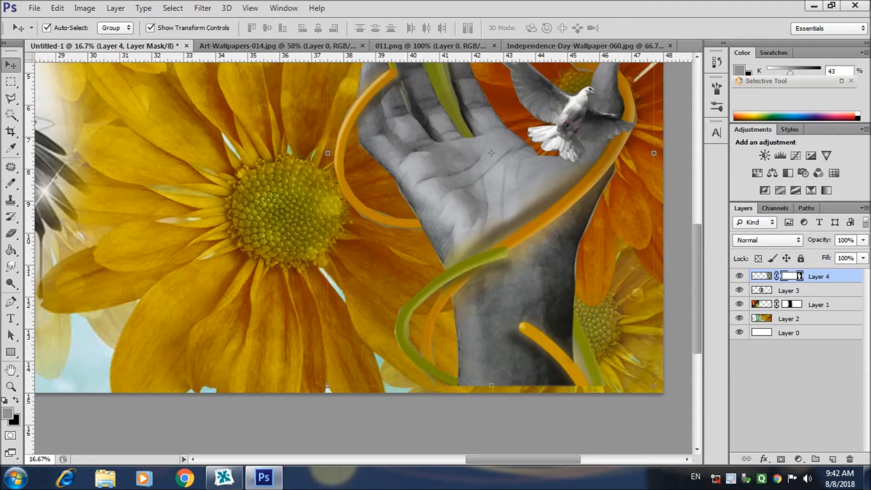
Step: Erase the leftover background and green ribbon along the wrist's right edge on the mask with an 82-pixel eraser
click(11, 233)
click(31, 28)
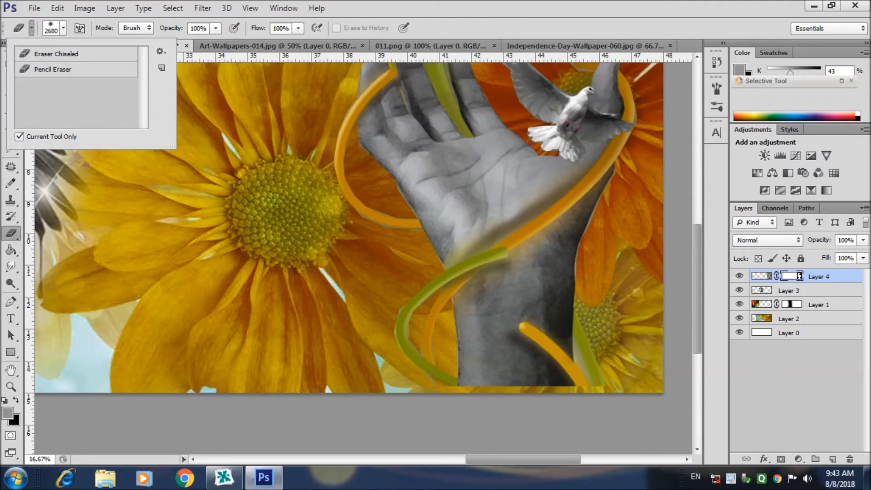
click(63, 28)
drag(133, 53, 109, 53)
text(82)
key(Return)
mouse_move(613, 174)
mouse_down()
mouse_move(586, 245)
mouse_move(571, 340)
mouse_move(584, 379)
mouse_move(574, 300)
mouse_up()
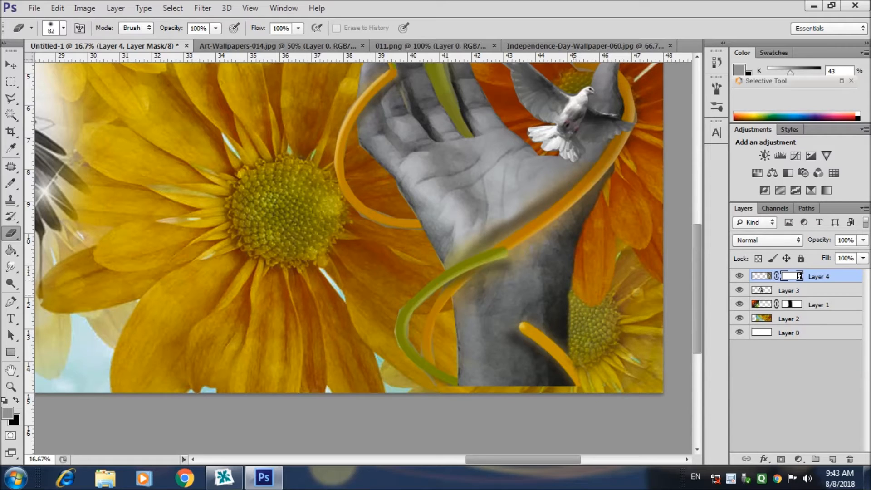
scroll(345, 258, up, 4)
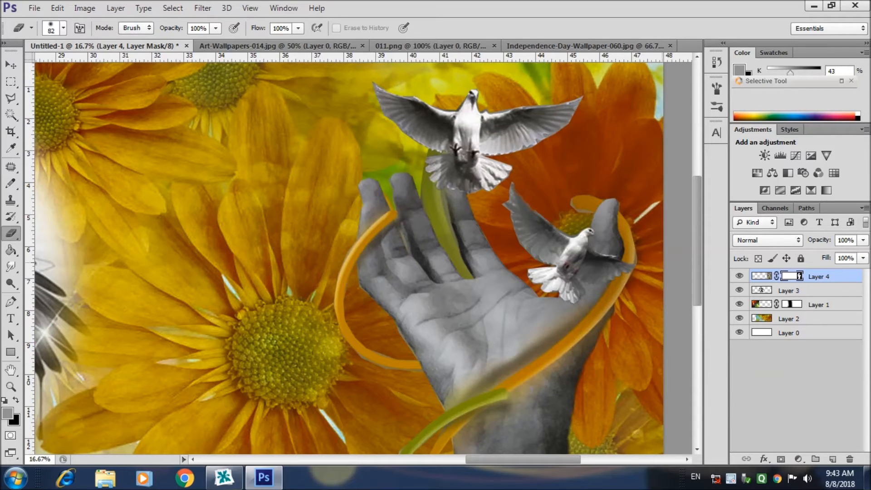
key(v)
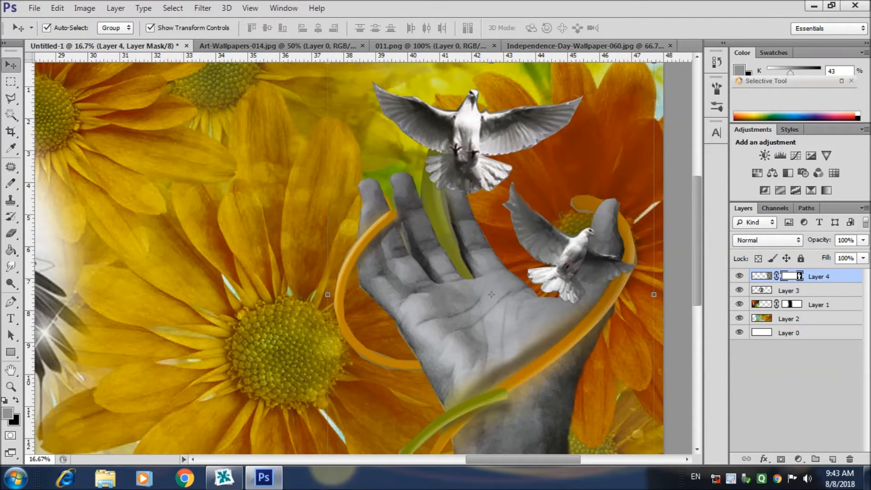
Step: Scale the freedom fighters image to 81% and move it slightly right, between the India artwork and the large flower
click(11, 387)
key(ctrl+0)
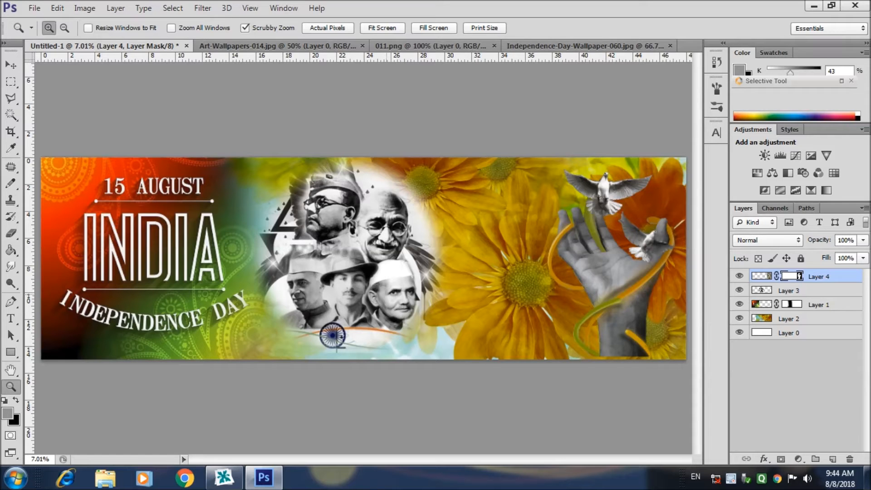
key(v)
click(335, 273)
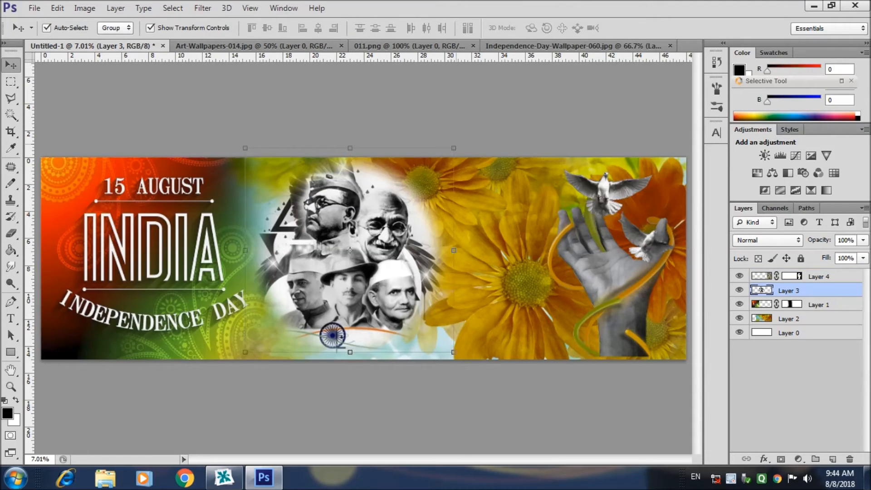
drag(454, 148, 415, 187)
drag(343, 315, 410, 328)
drag(411, 274, 412, 269)
drag(415, 229, 400, 218)
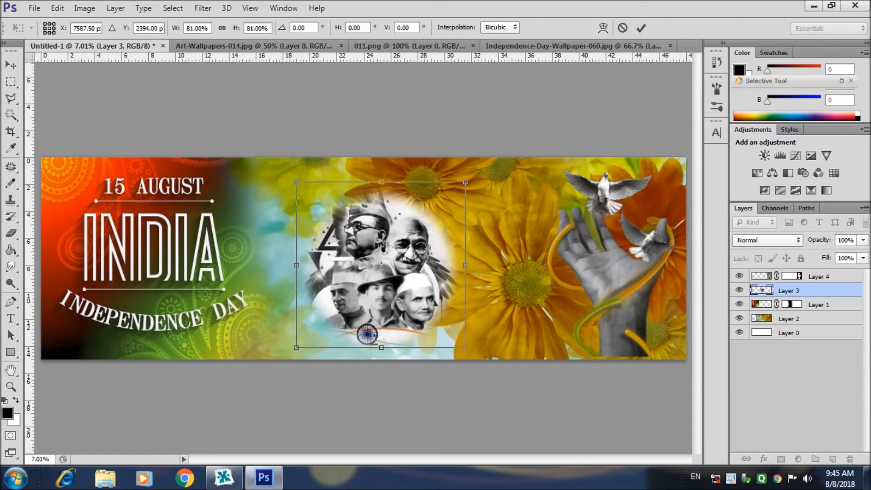
key(Return)
Step: Scale the hand-and-doves image to 93.21% width and 92.10% height, rest it on the banner's bottom edge and shift it slightly left
click(613, 257)
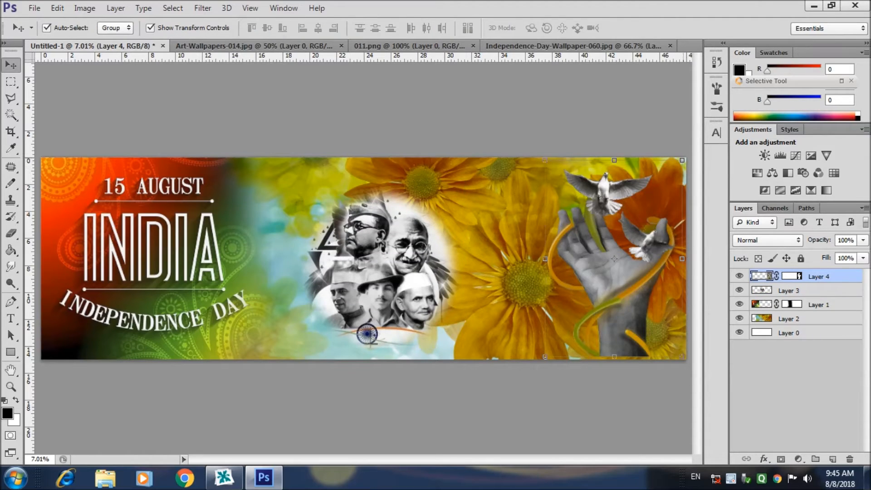
drag(683, 160, 679, 166)
drag(624, 259, 626, 268)
mouse_move(552, 176)
mouse_down()
mouse_move(545, 165)
mouse_move(553, 180)
mouse_up()
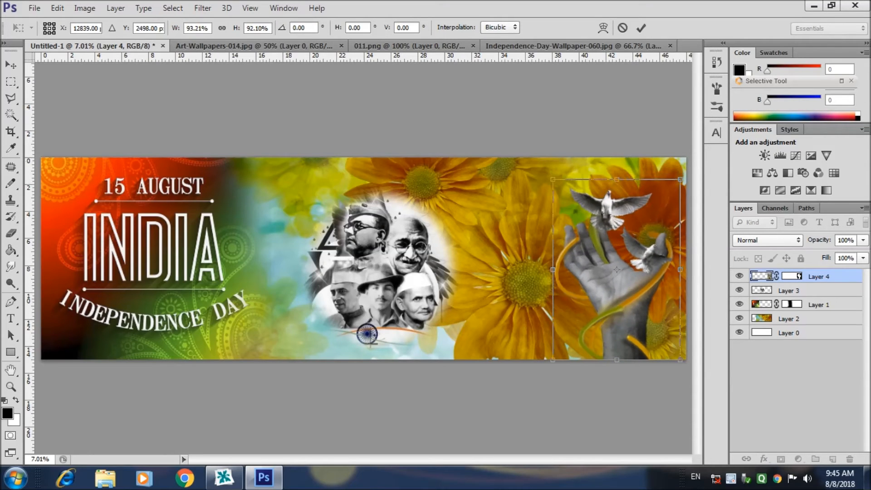
click(641, 27)
drag(608, 213, 600, 213)
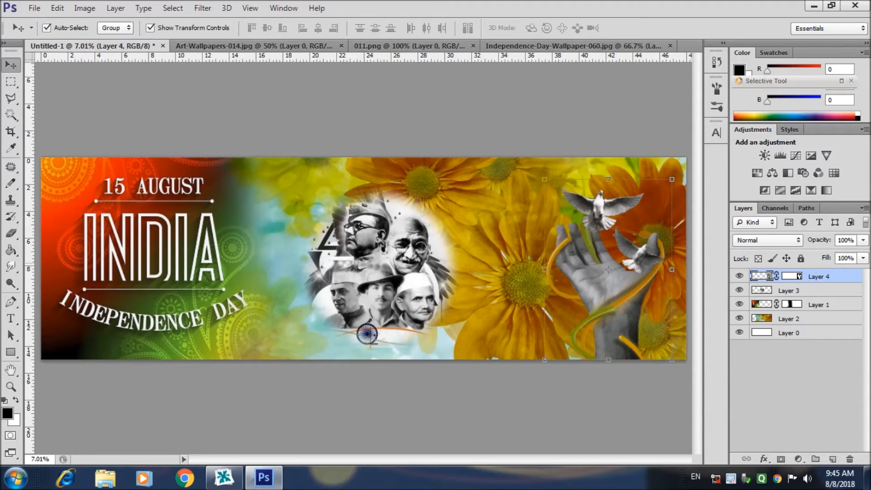
Step: Place a vertical guide at the banner's horizontal centre and centre the freedom fighters image on it
drag(381, 263, 381, 270)
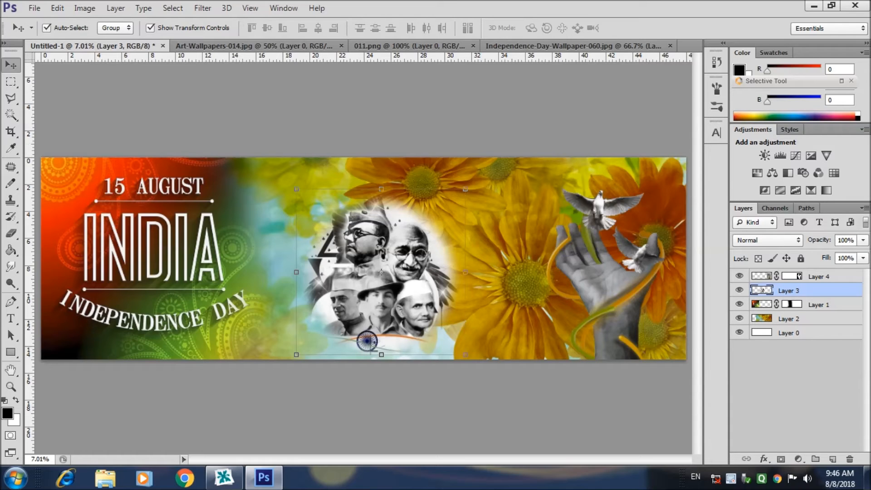
click(790, 334)
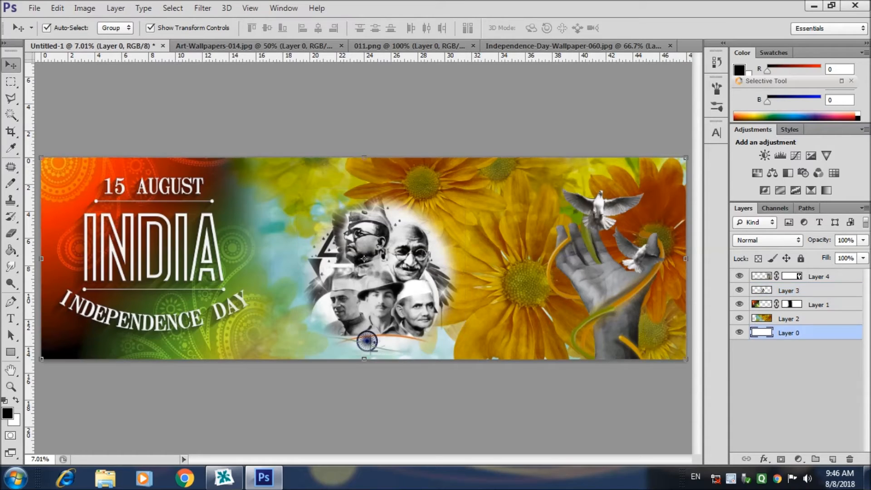
drag(28, 218, 364, 218)
click(386, 286)
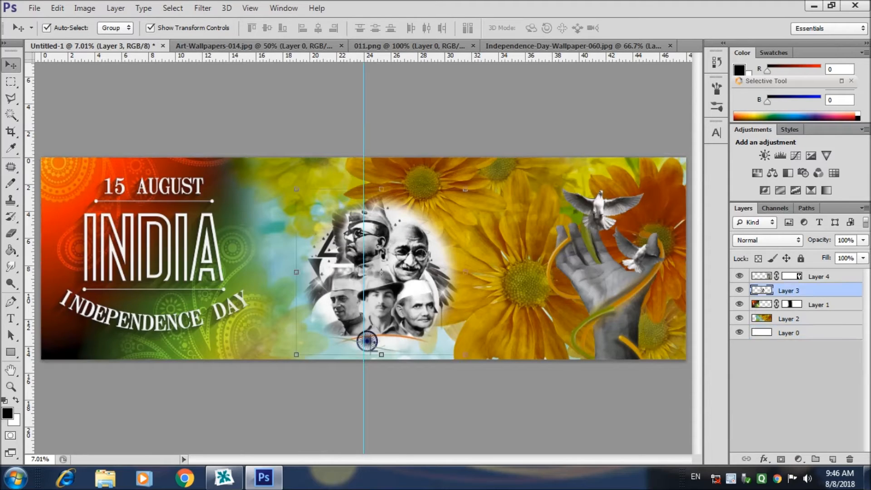
drag(429, 257, 411, 255)
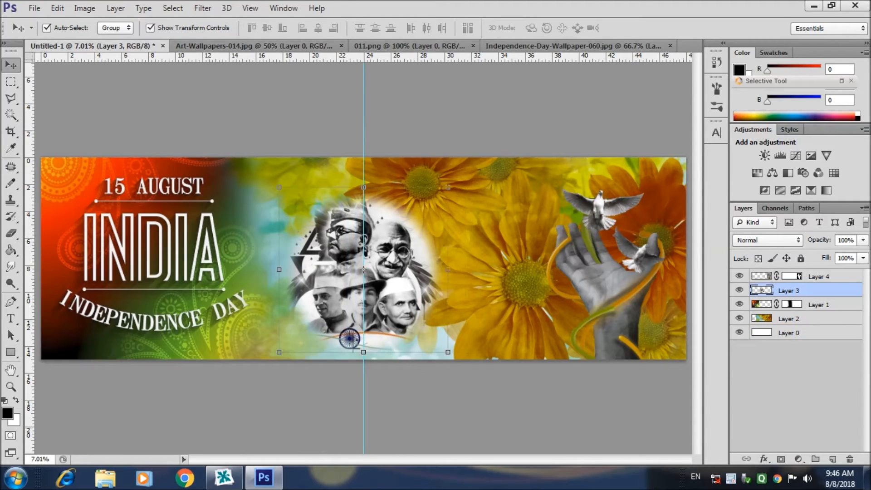
click(497, 99)
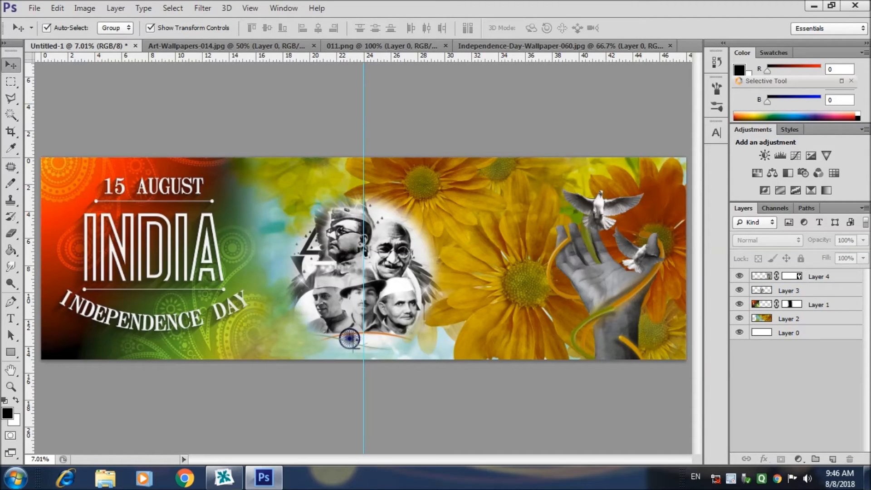
Step: Select all the banner's layers and combine them into one group
click(153, 252)
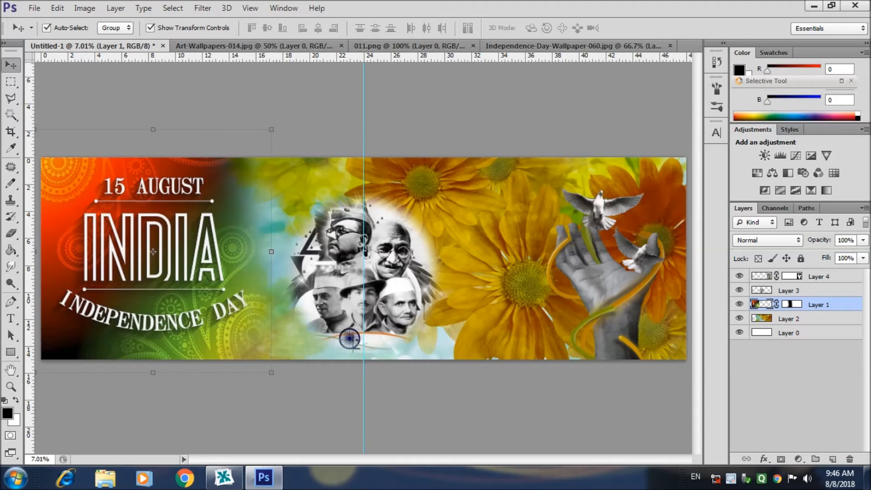
click(136, 100)
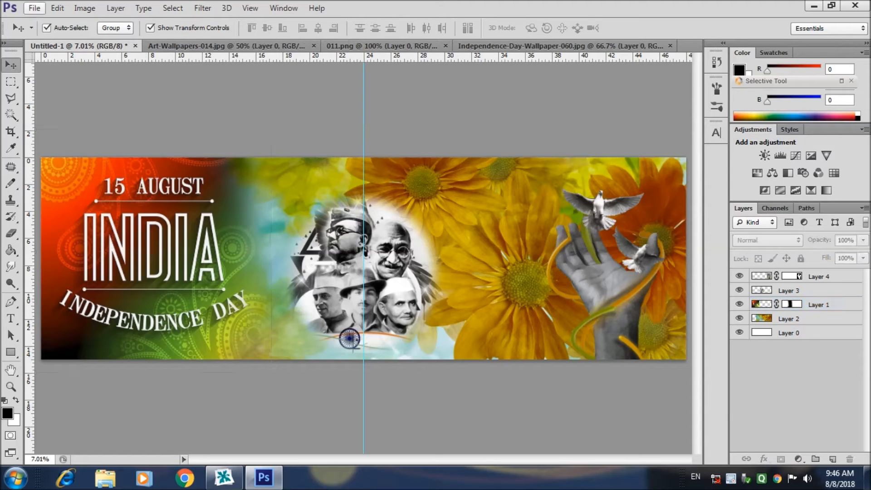
click(608, 282)
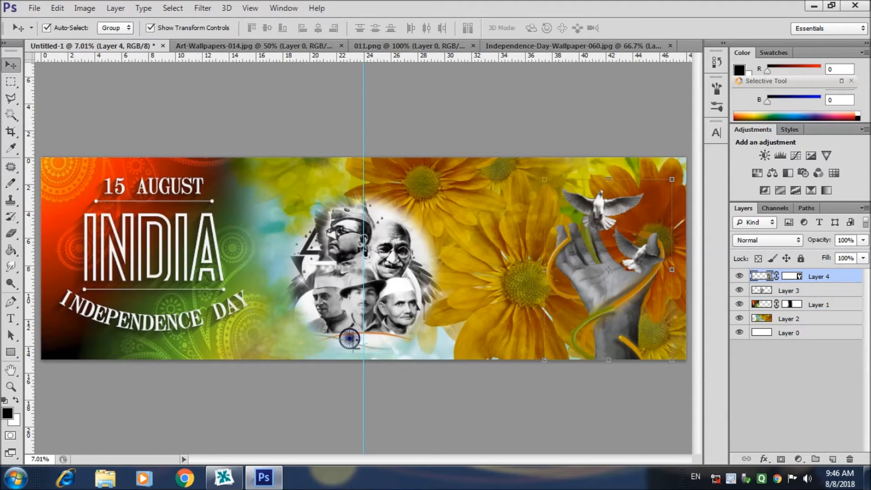
key(ctrl+alt+a)
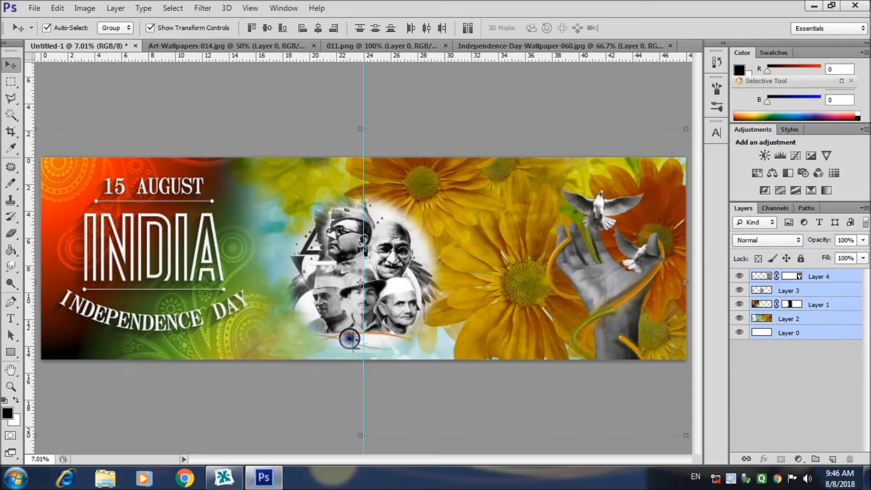
key(ctrl+g)
Step: Close Independence-Day-Wallpaper-060.jpg, 011.png and Art-Wallpapers-014.jpg without saving their changes
click(571, 46)
click(670, 46)
click(439, 193)
click(418, 45)
click(487, 46)
click(438, 188)
click(255, 46)
click(349, 46)
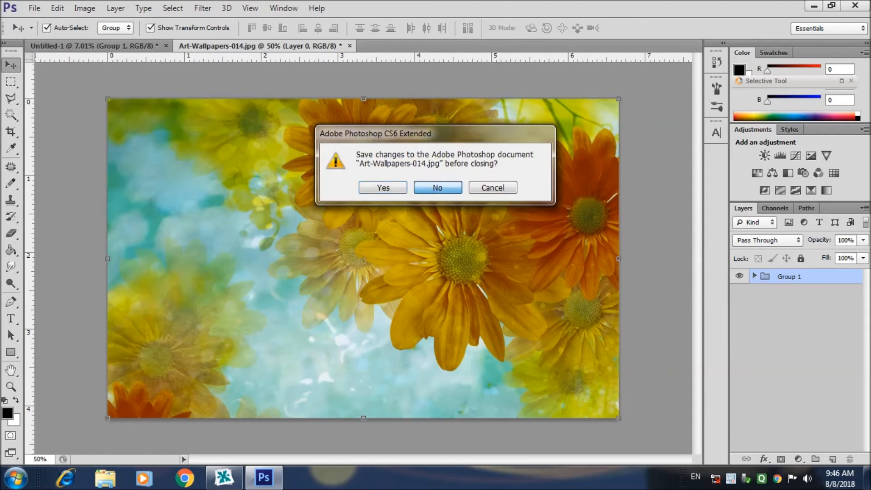
click(435, 188)
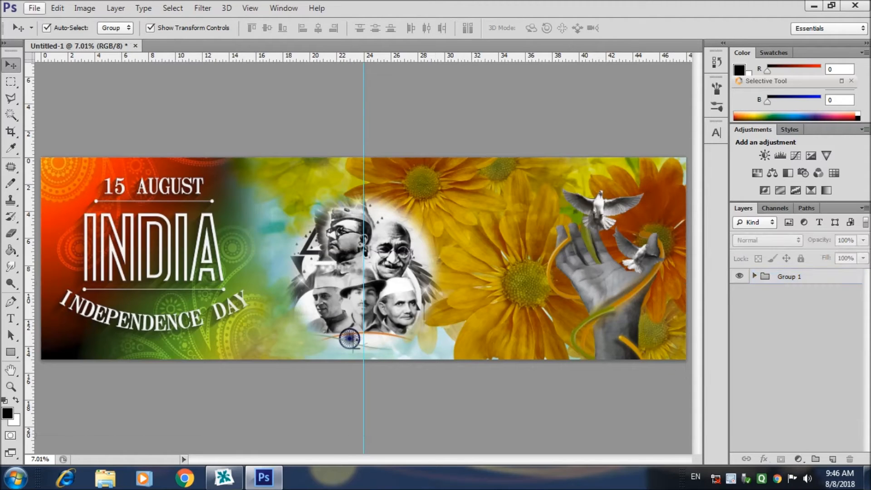
Step: Save the banner as Untitled-1.psd in a new Desktop folder named "2018 15 august", with layers and Maximize Compatibility on
click(34, 8)
click(44, 149)
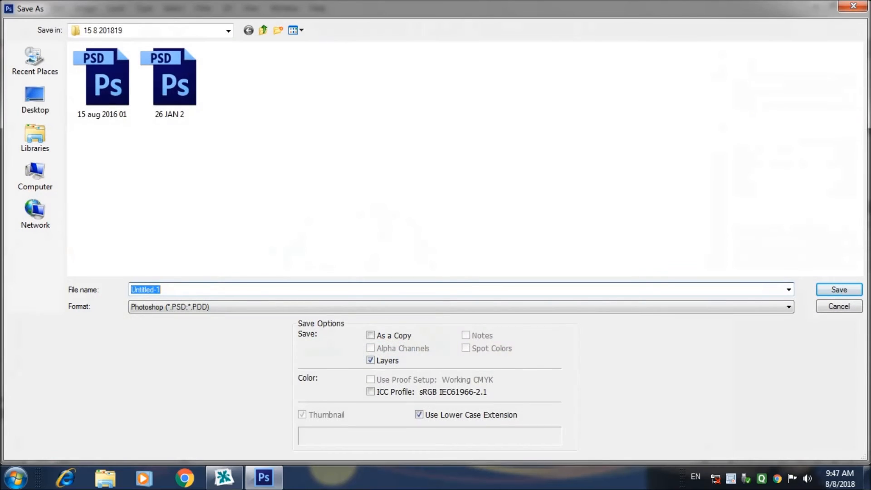
click(35, 100)
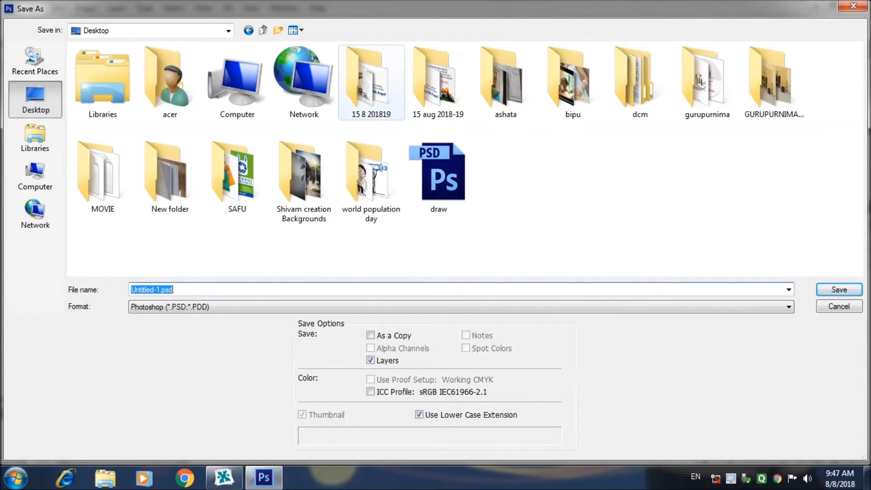
click(279, 30)
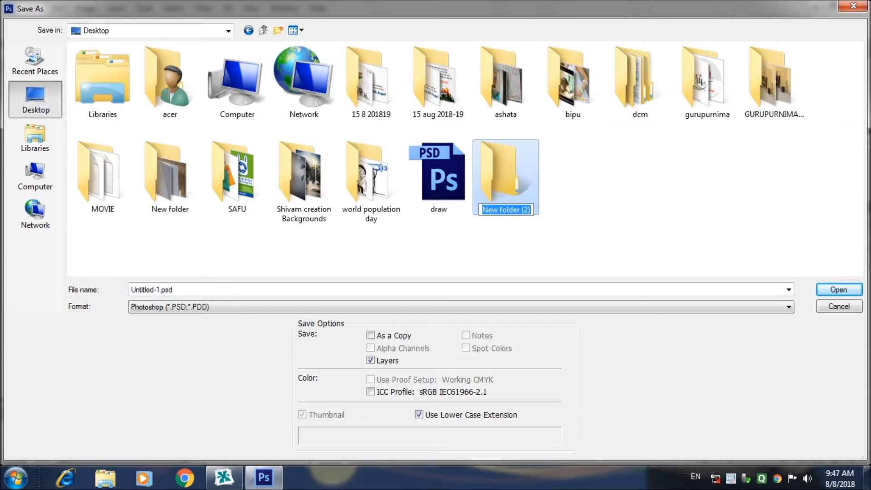
text(2018)
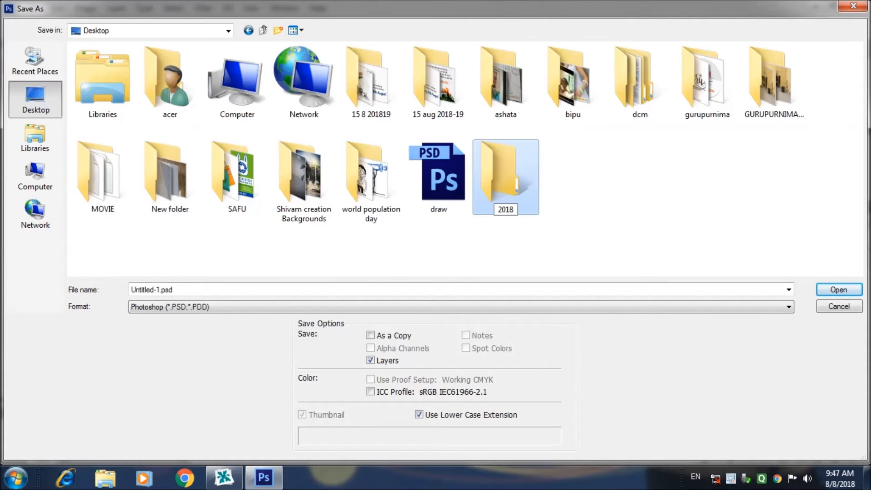
text( 15 august)
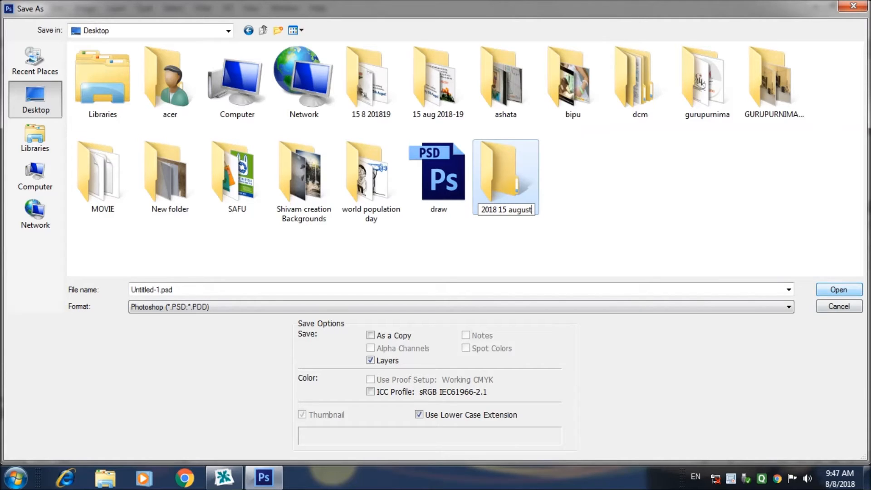
key(Return)
key(Return)
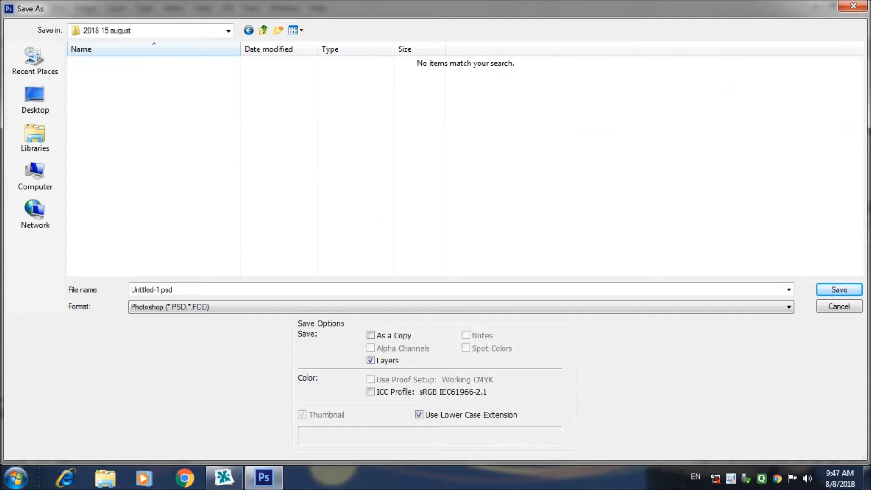
key(Return)
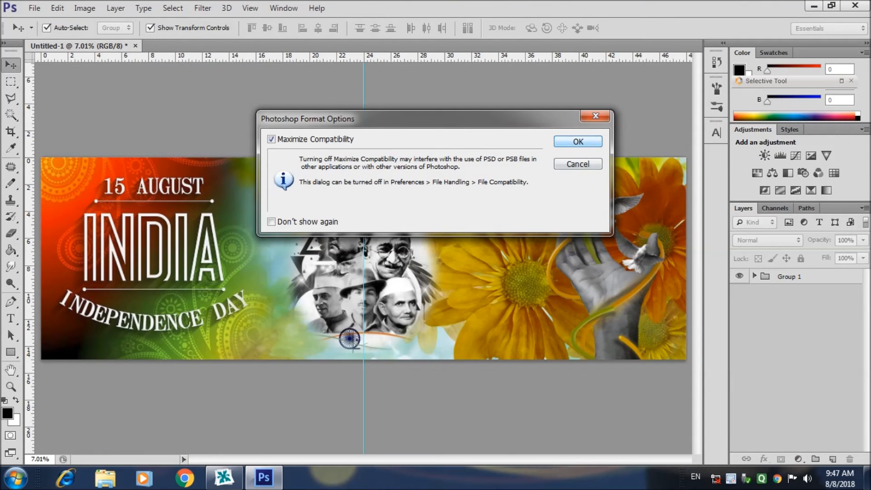
key(Return)
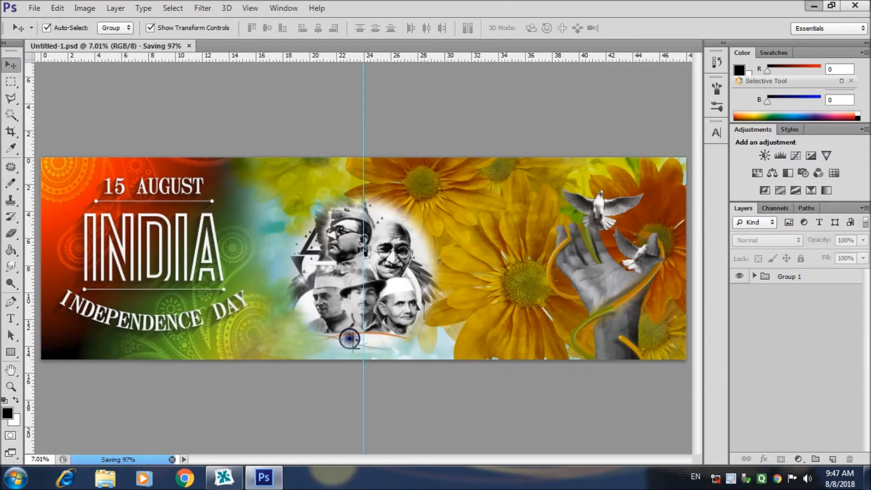
Step: Minimize Photoshop, switch to the 15 aug 1.cdr document in CorelDRAW 11 and activate the Zoom tool
click(814, 6)
click(225, 478)
key(z)
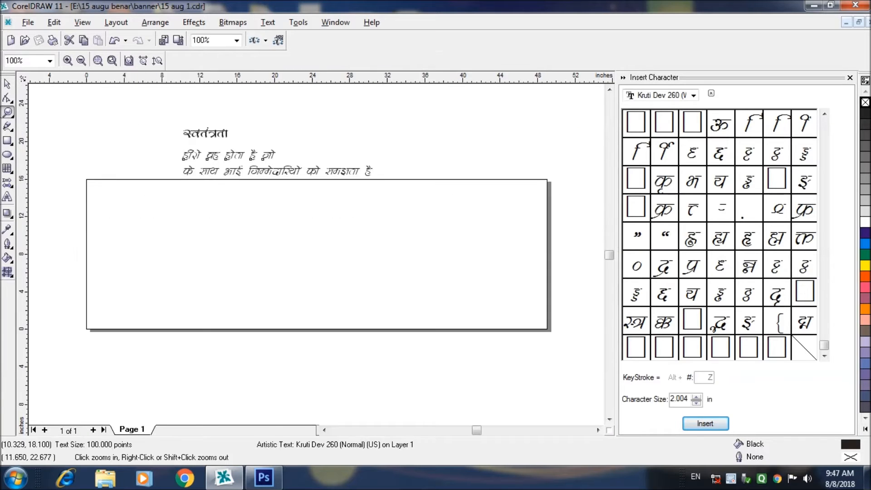
Step: Draw a 48 x 15 inch rectangle centred on the page
key(F6)
drag(99, 192, 540, 322)
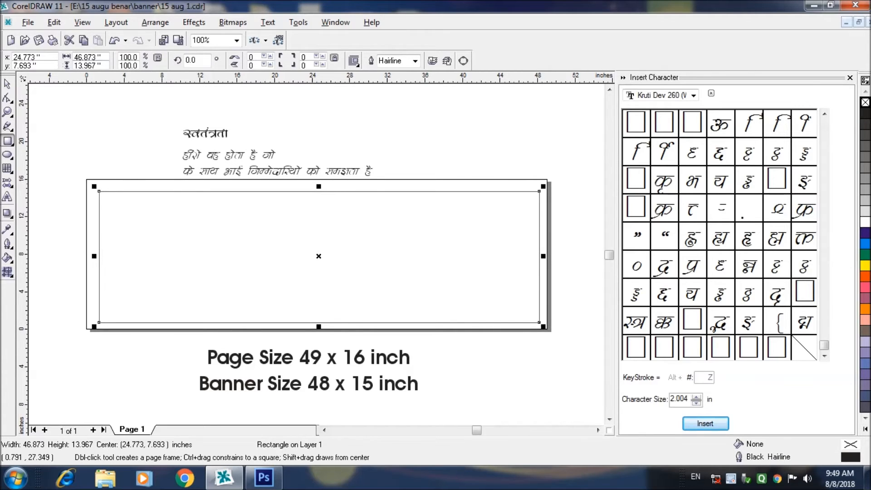
double_click(88, 58)
text(48)
key(Tab)
text(15)
key(Return)
key(p)
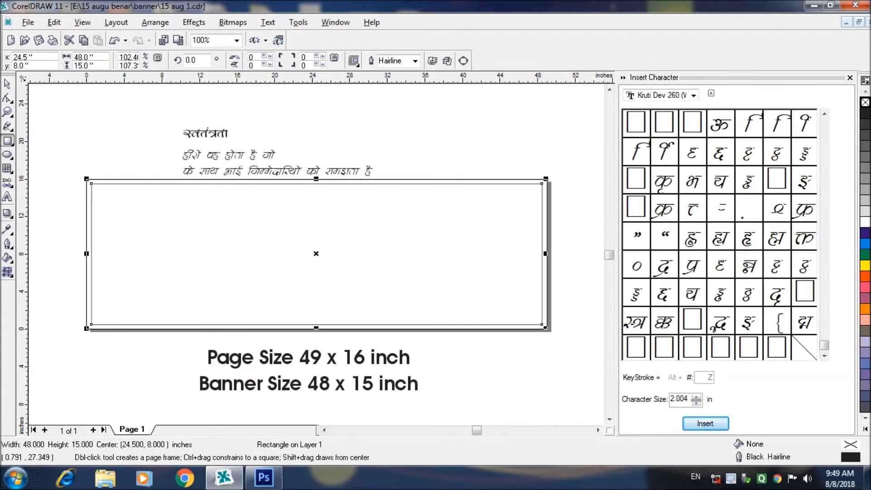
key(space)
key(Escape)
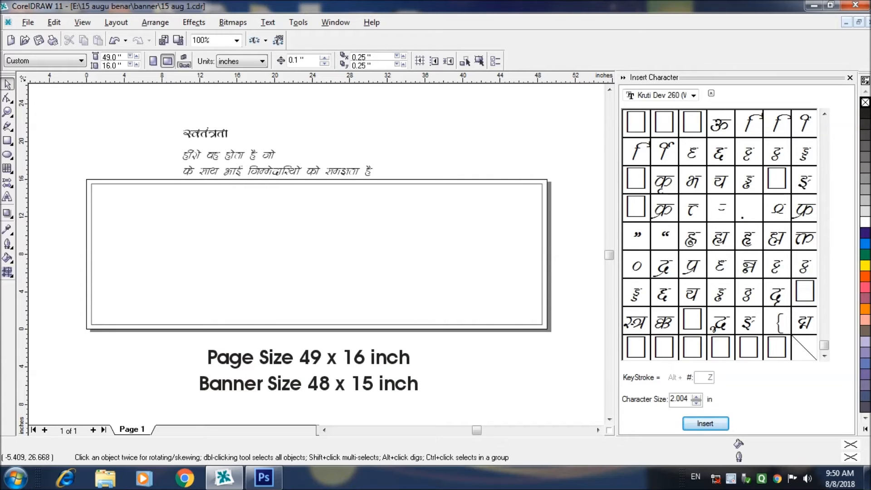
Step: Import the Untitled-1 banner image from the Desktop folder "2018 15 august"
click(28, 22)
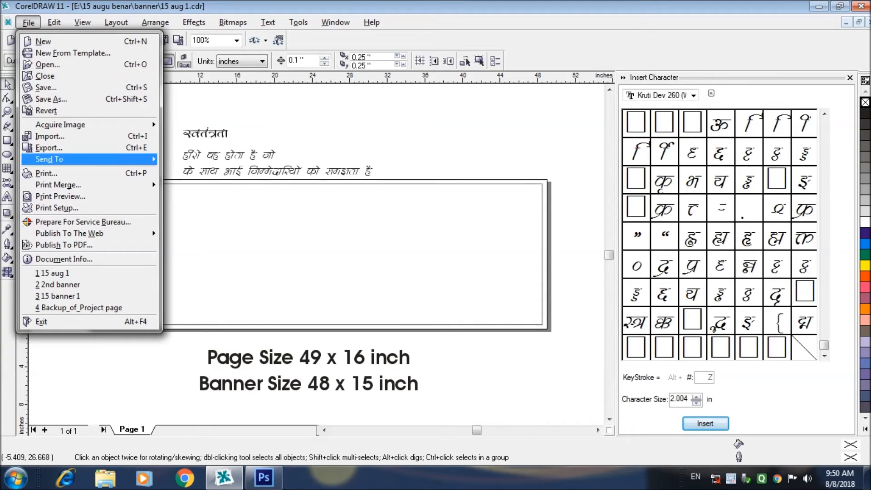
click(50, 136)
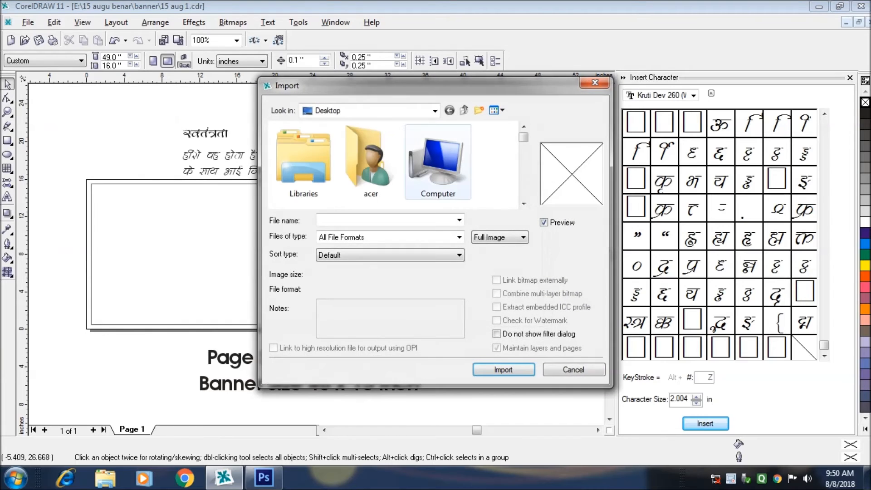
scroll(524, 204, down, 5)
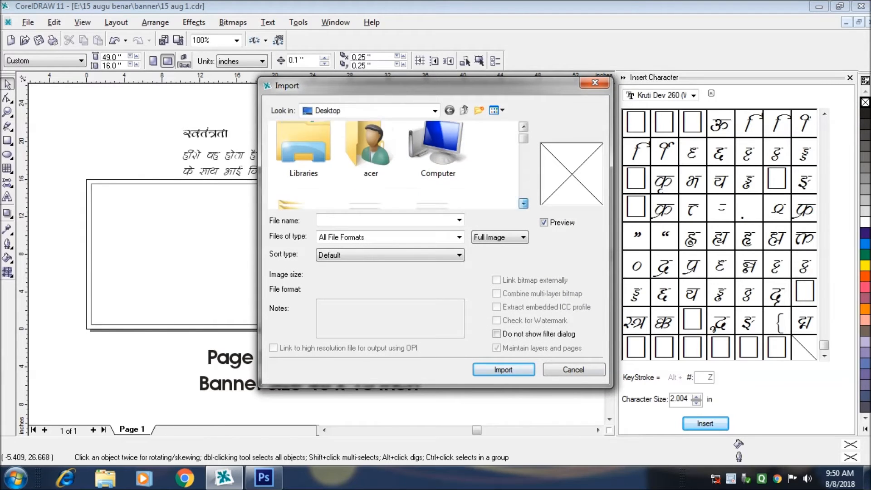
scroll(524, 204, down, 2)
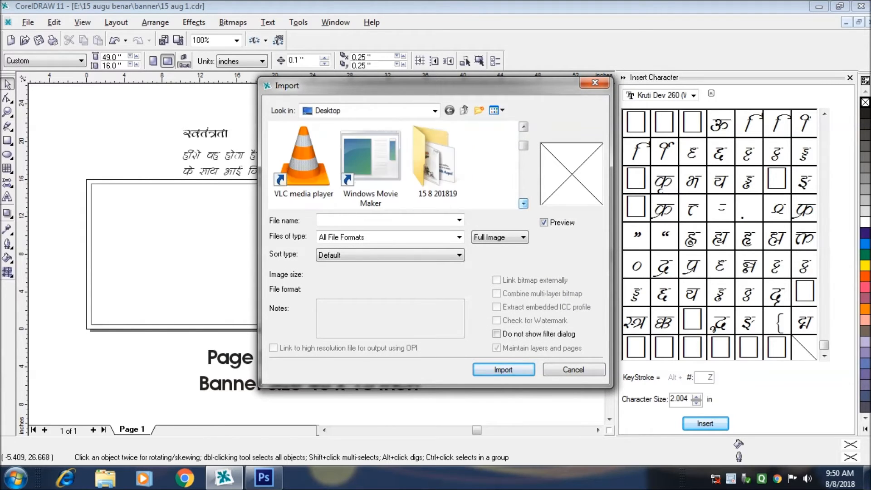
scroll(524, 204, down, 2)
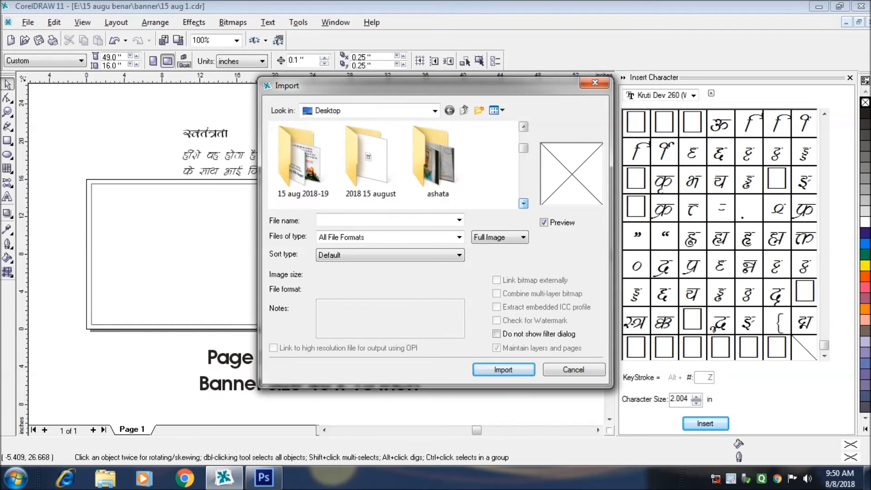
double_click(367, 161)
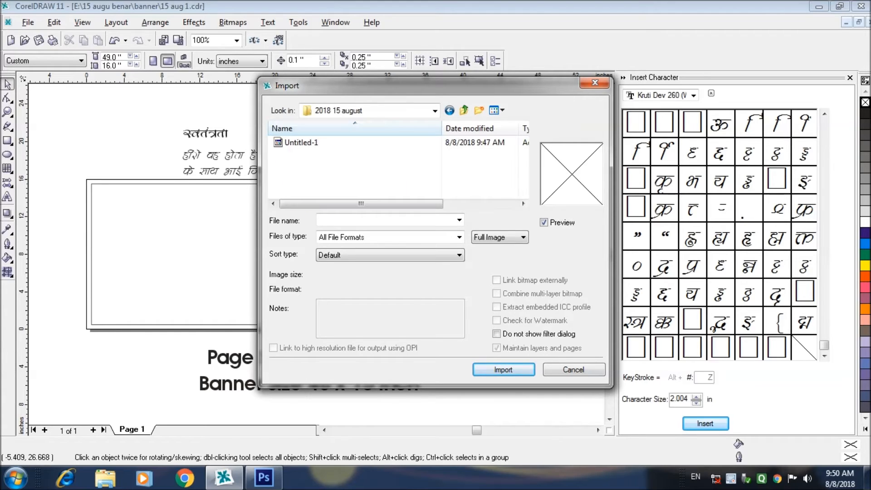
click(318, 142)
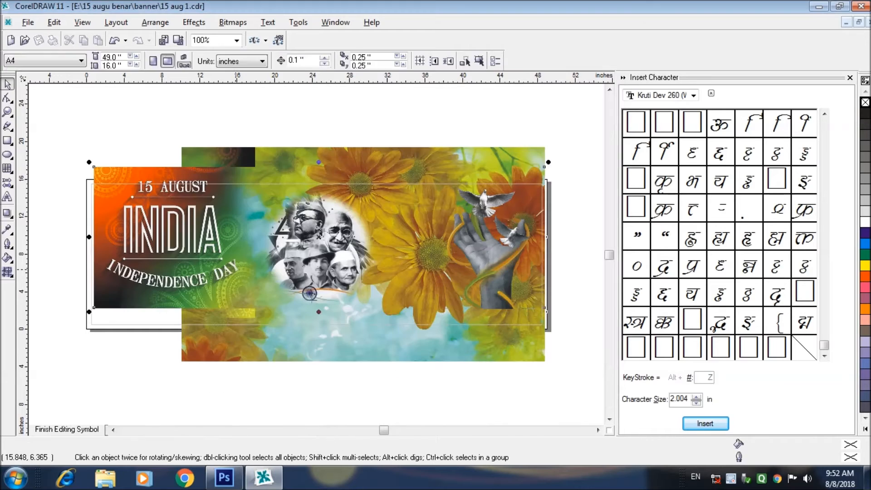
Step: Nudge the banner bitmap inside the PowerClip to fit the 48 x 15 inch frame and finish editing its contents
click(242, 266)
key(Down)
key(Down)
key(Down)
key(Down)
key(Down)
key(Down)
key(Down)
key(Down)
key(Down)
key(Down)
key(Down)
key(Down)
key(Down)
key(Down)
key(Down)
key(Down)
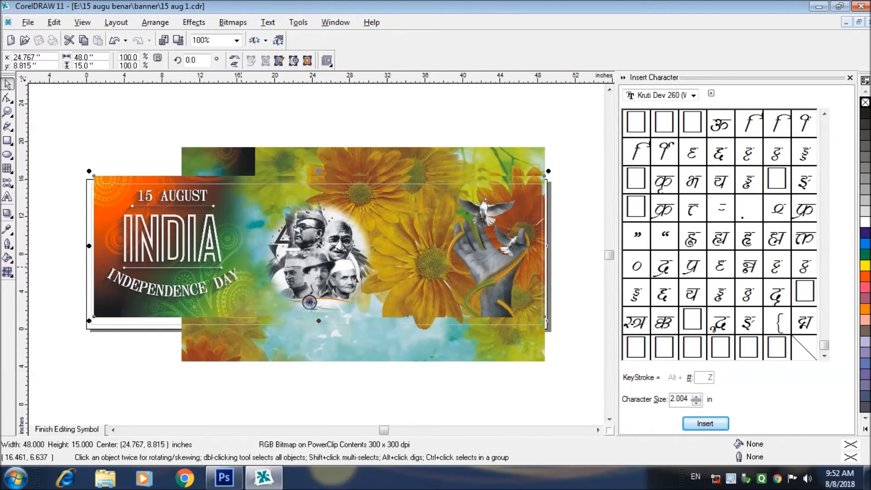
key(Left)
key(Left)
key(Left)
key(Left)
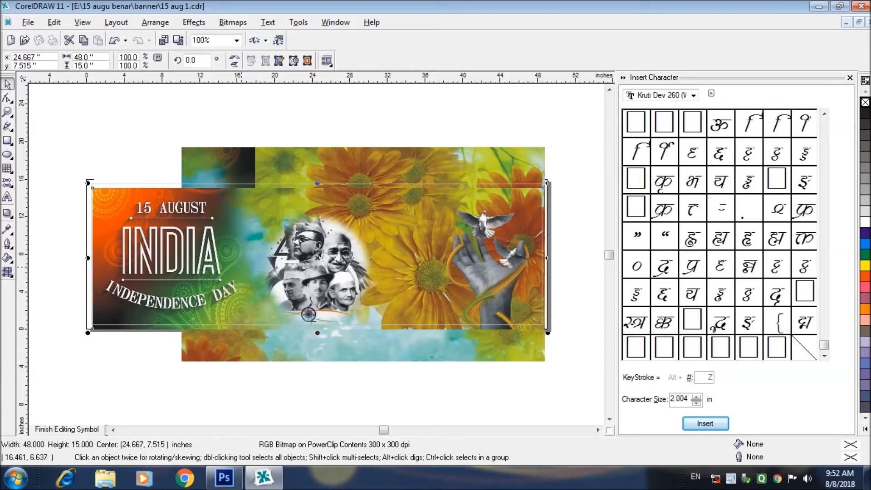
key(Up)
key(Up)
key(Up)
key(Up)
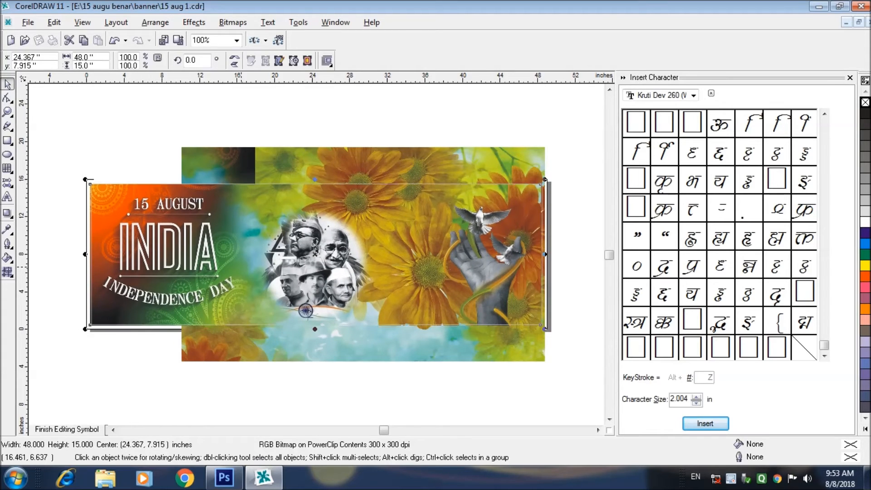
key(Right)
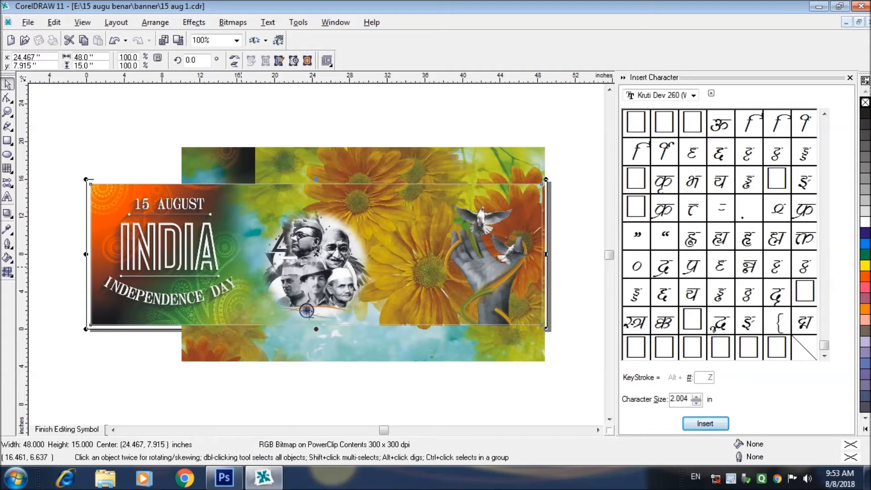
click(67, 429)
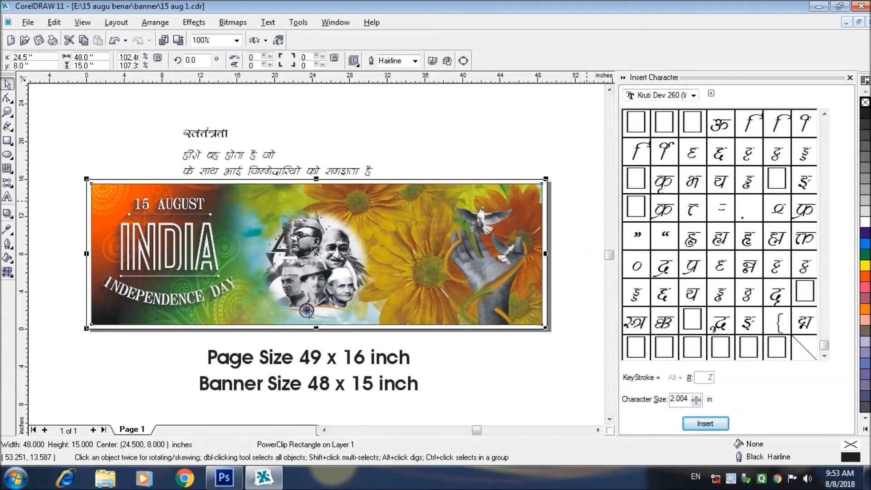
click(587, 201)
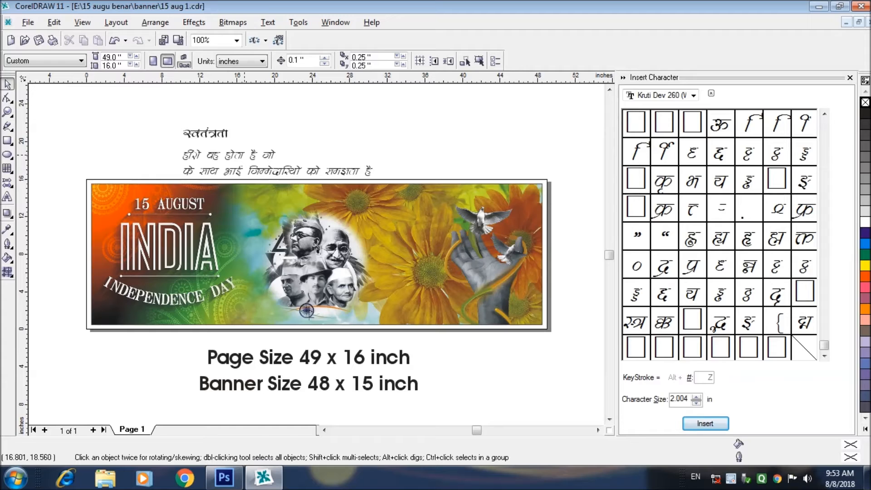
Step: Move हीरो वह होता है जो onto the upper part of the banner and place स्वतंत्रता directly after it
drag(244, 154, 274, 202)
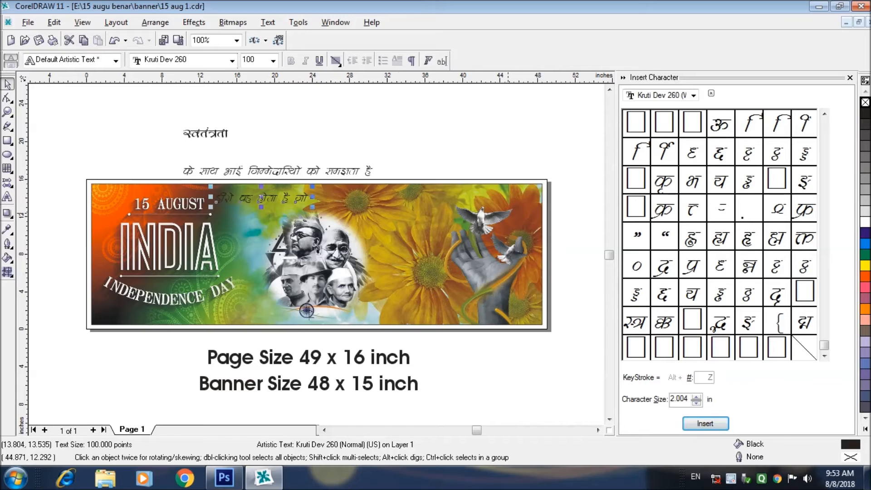
key(Up)
click(195, 134)
drag(205, 132, 356, 200)
key(Up)
key(Up)
key(Up)
key(Up)
key(Up)
key(Up)
key(Up)
key(Up)
key(Up)
key(Up)
key(Up)
key(Up)
key(Down)
key(Down)
key(Down)
key(Down)
key(Down)
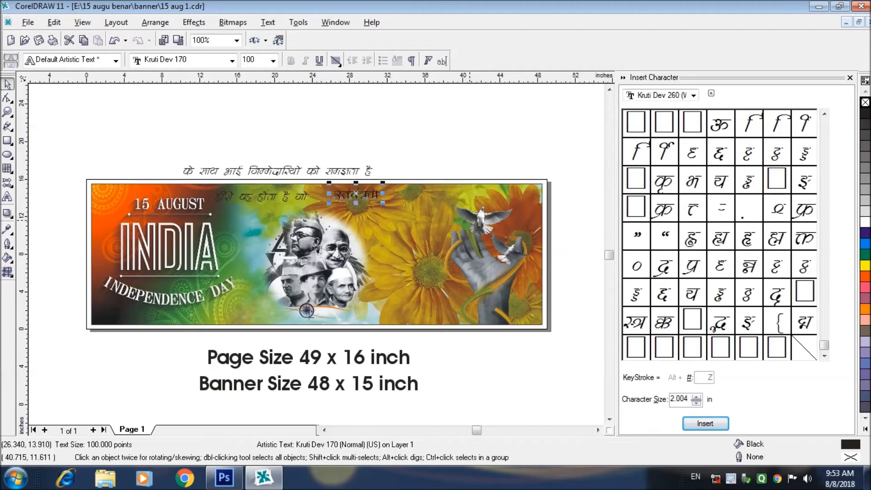
key(Left)
key(Left)
key(Left)
key(Left)
key(Left)
key(Left)
key(Left)
key(Left)
key(Left)
key(Left)
key(Left)
key(Left)
key(Left)
key(Left)
key(Left)
Step: Move the longer Hindi line beginning with के साथ onto the banner, just beneath the first text line
click(252, 170)
drag(178, 171, 178, 206)
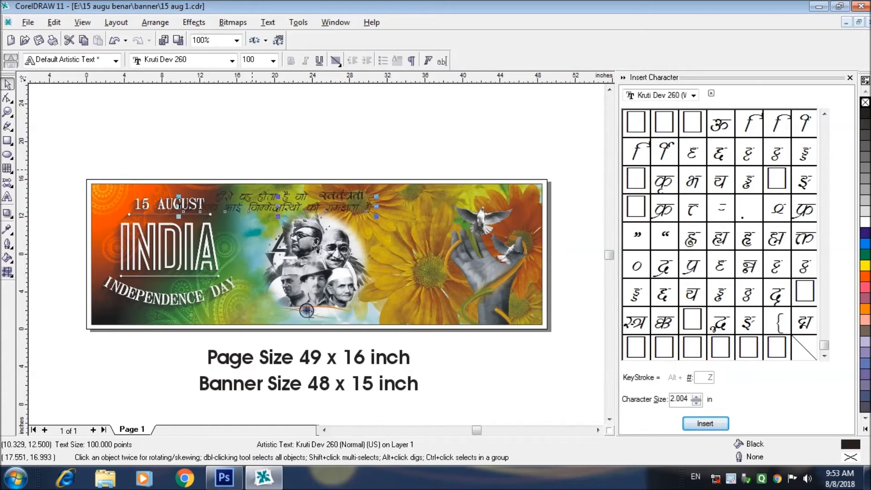
click(80, 231)
click(86, 233)
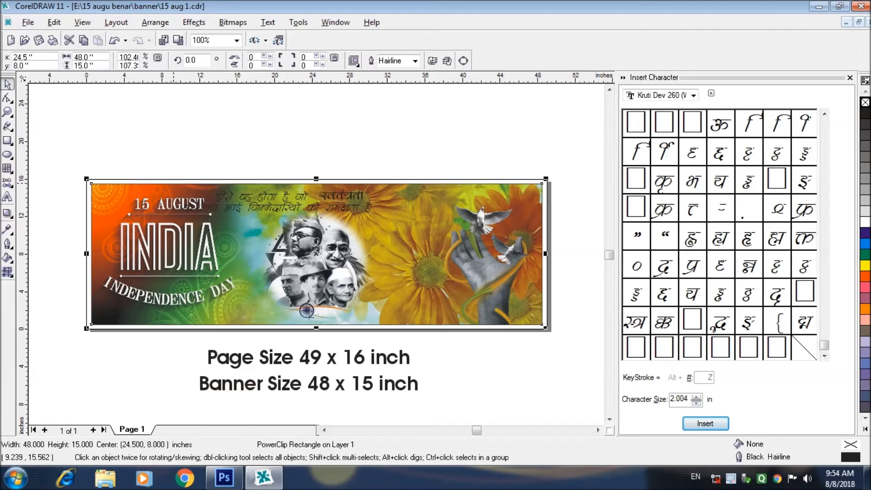
Step: Align हीरो वह होता है जो and स्वतंत्रता on a common horizontal centre line
key(shift+F4)
click(374, 151)
click(362, 184)
shift+click(297, 183)
key(e)
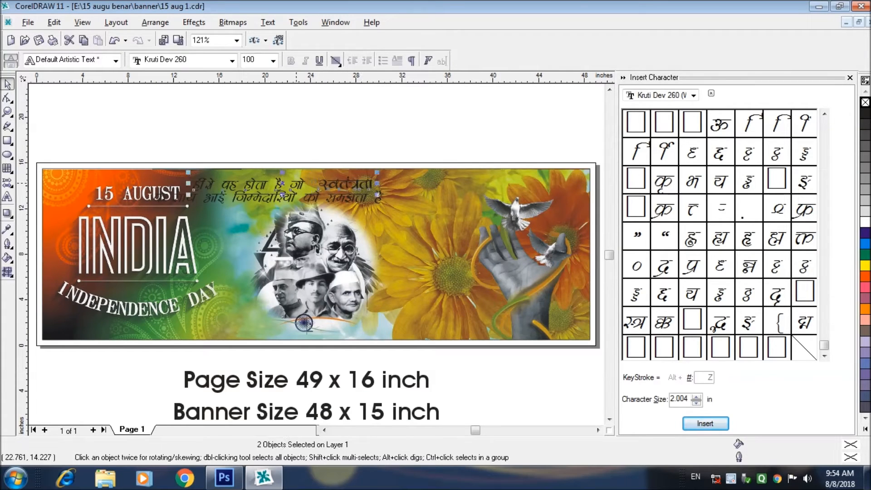
click(378, 163)
Step: Fill हीरो वह होता है जो and the के साथ line with blue, and स्वतंत्रता with red
click(195, 189)
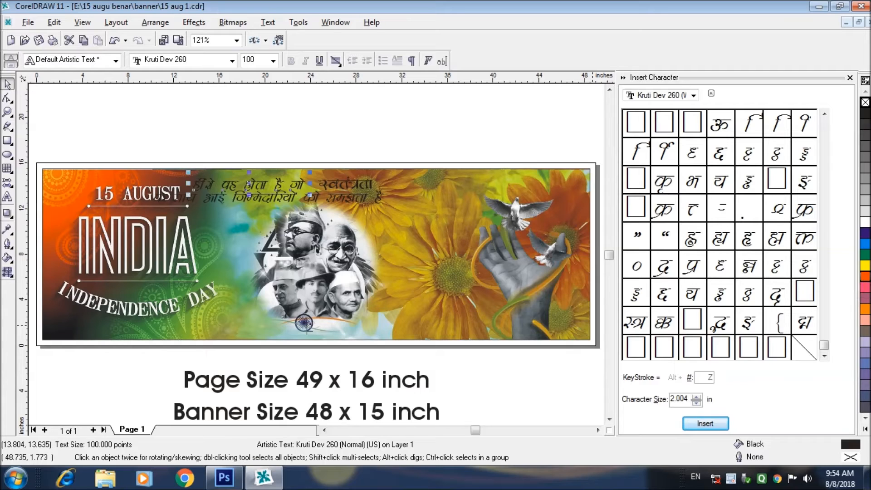
click(866, 277)
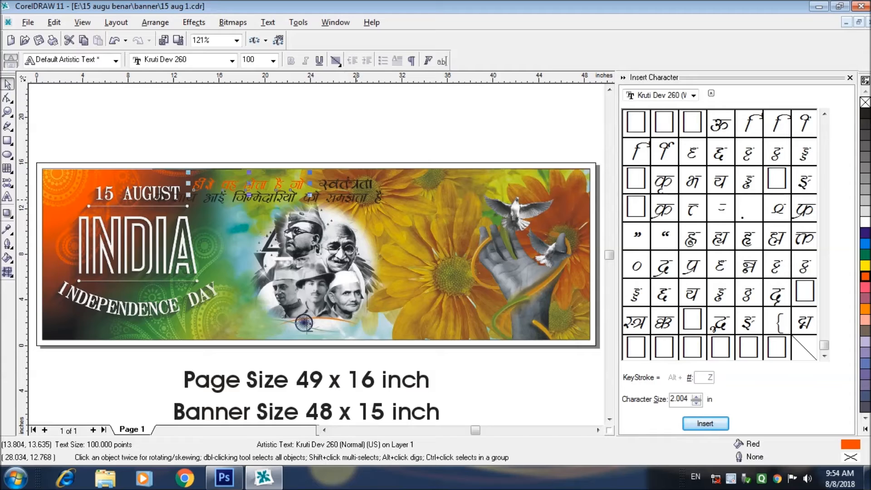
click(865, 233)
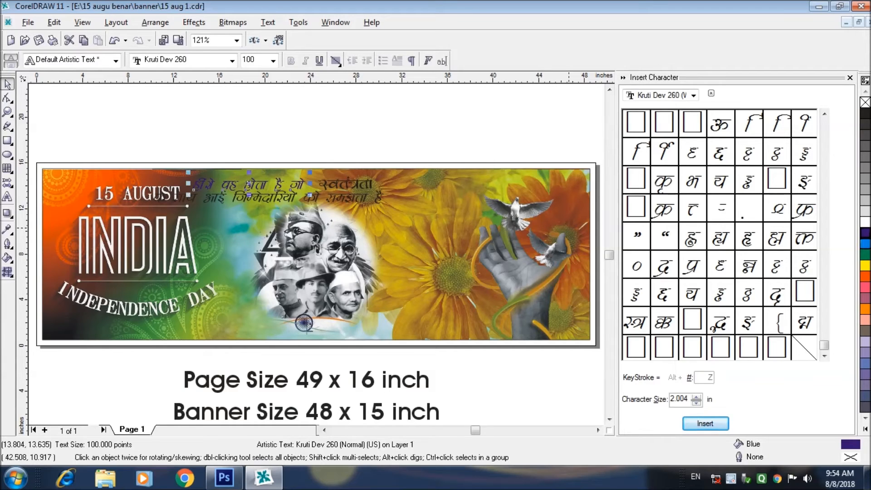
click(355, 198)
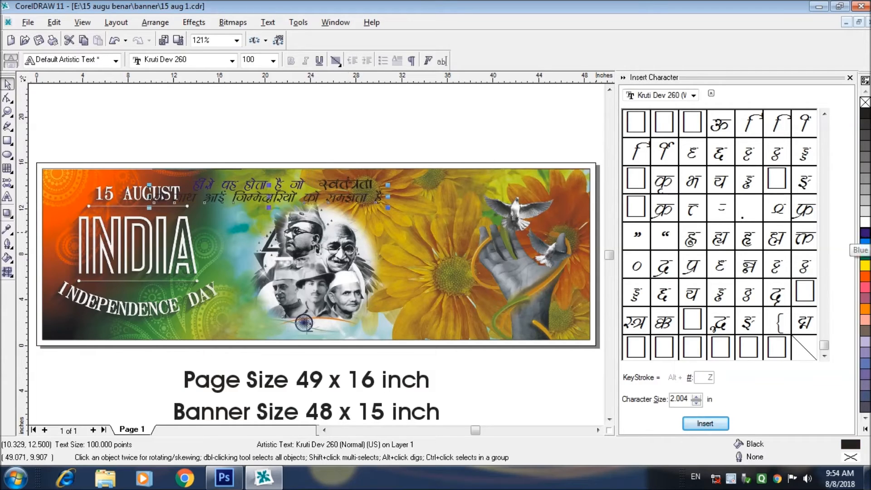
click(345, 184)
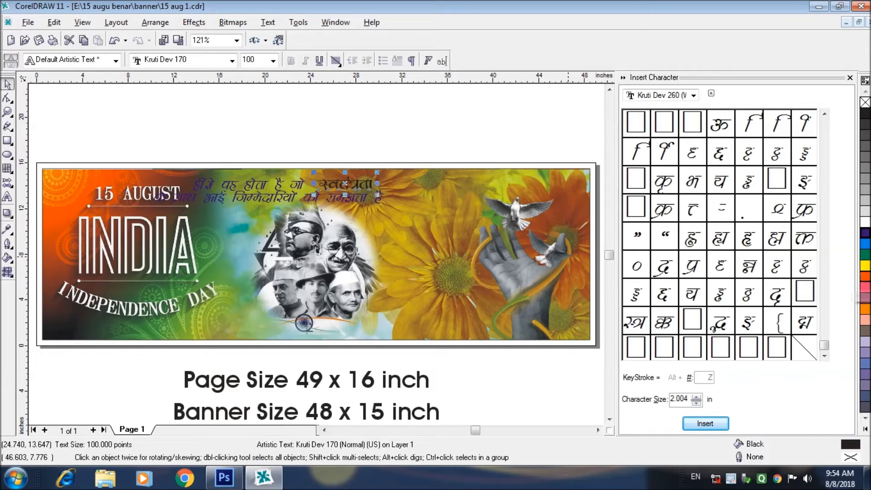
click(865, 277)
click(271, 188)
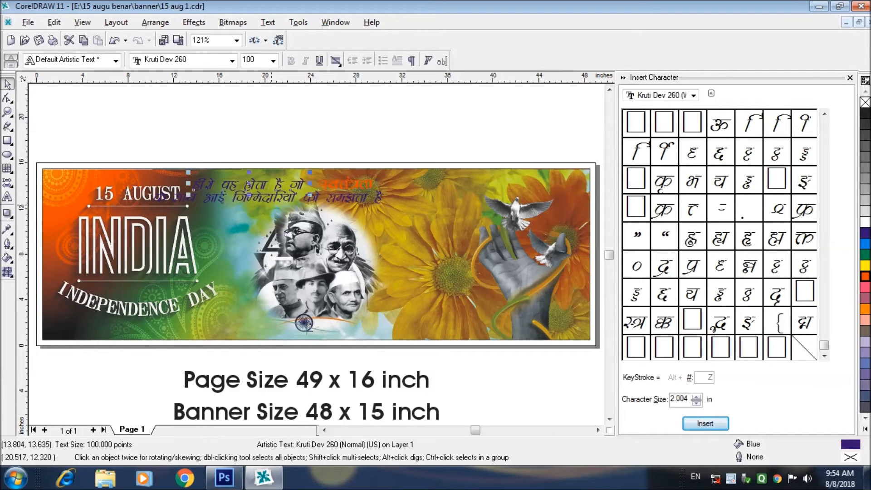
Step: Move the के साथ text line about 6 inches to the right and 1 inch down
click(357, 198)
key(Down)
key(Down)
key(Down)
key(Down)
key(Down)
key(Right)
key(Right)
key(Right)
key(Right)
key(Right)
key(Right)
key(Right)
key(Right)
key(Right)
key(Right)
key(Right)
key(Right)
key(Right)
key(Right)
key(Right)
key(Right)
key(Right)
key(Right)
key(Right)
key(Right)
key(Down)
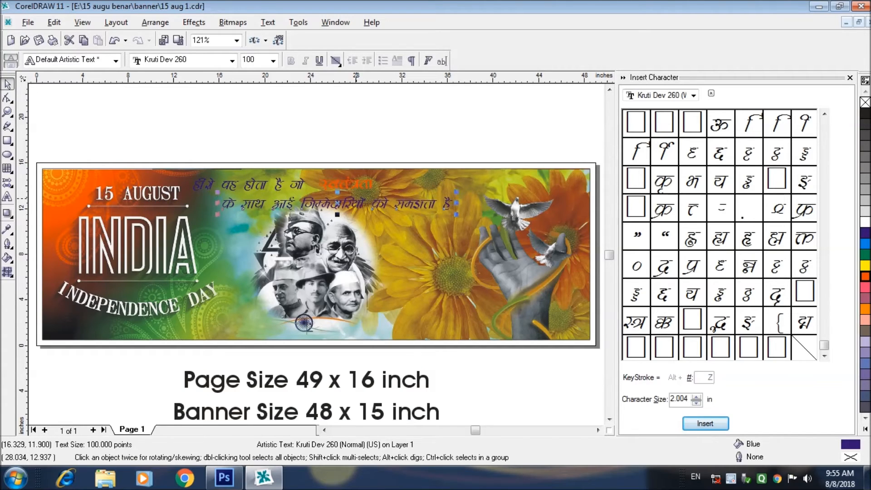
key(Down)
key(Down)
key(Down)
key(Down)
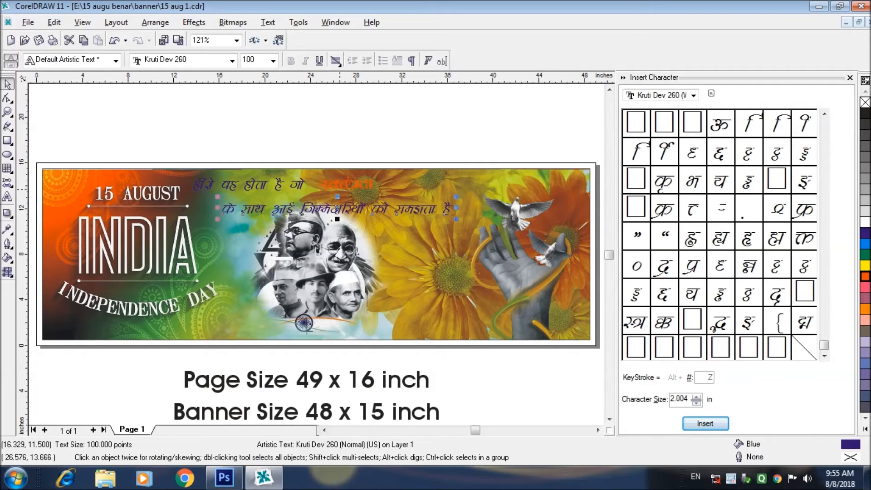
Step: Shift the के साथ text line about 2.3 inches further to the right
click(296, 286)
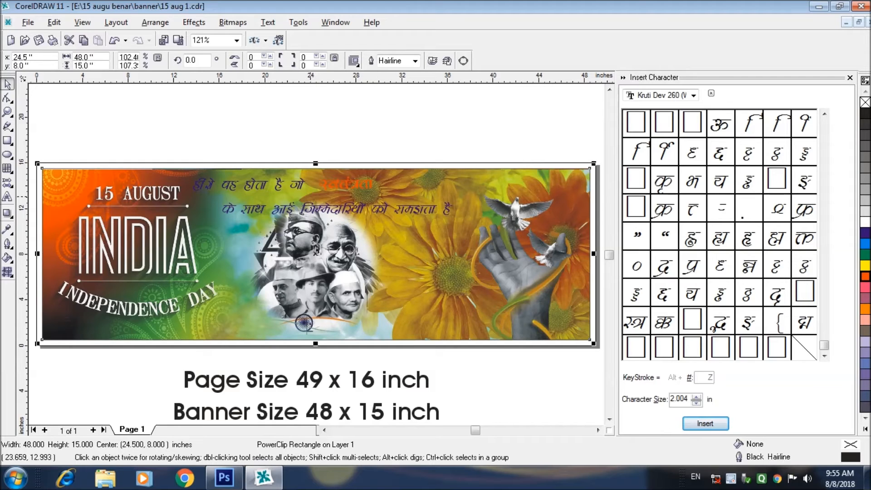
click(361, 209)
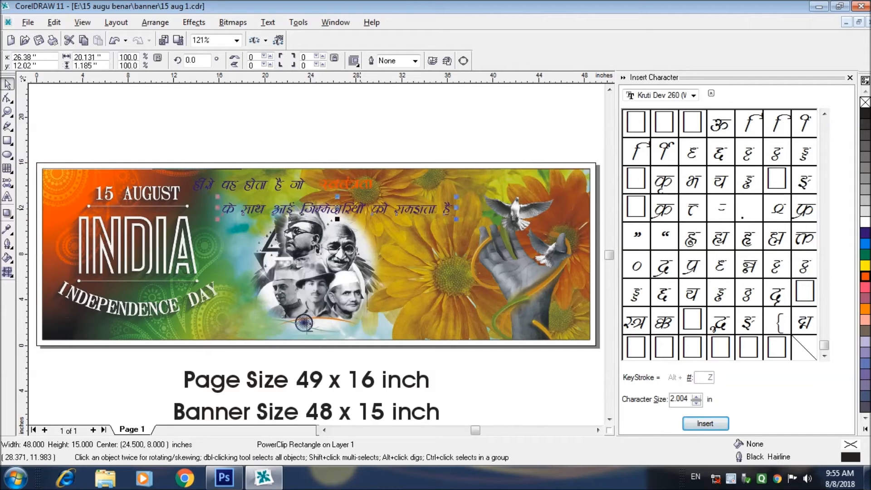
key(Right)
key(Right)
key(Right)
key(Right)
key(Right)
key(Right)
key(Right)
key(Right)
key(Right)
key(Right)
key(Right)
key(Right)
key(Right)
key(Right)
key(Right)
key(Right)
key(Right)
key(Right)
key(Right)
key(Right)
key(Right)
key(Right)
key(Right)
key(Right)
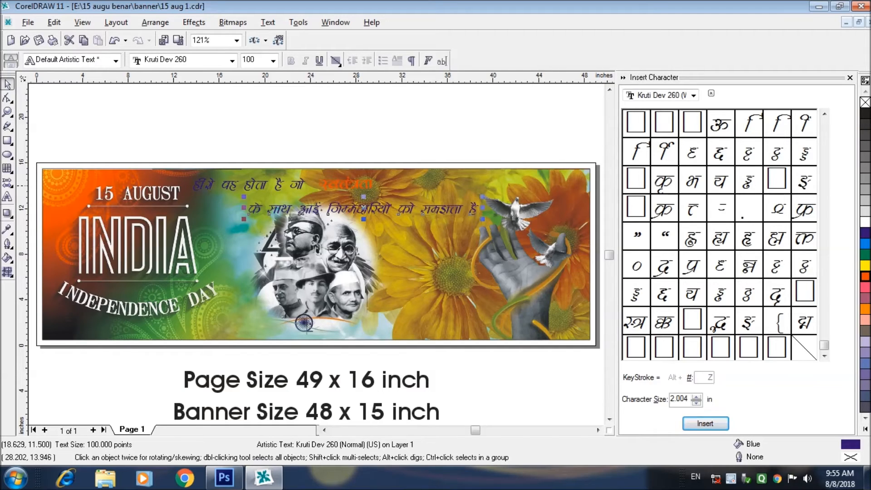
Step: Set the font size of हीरो वह होता है जो to 200 points
click(247, 187)
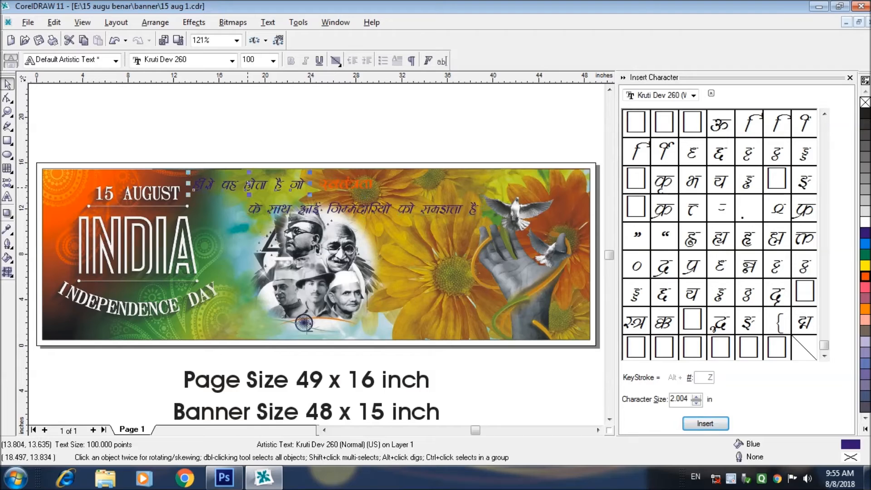
click(273, 60)
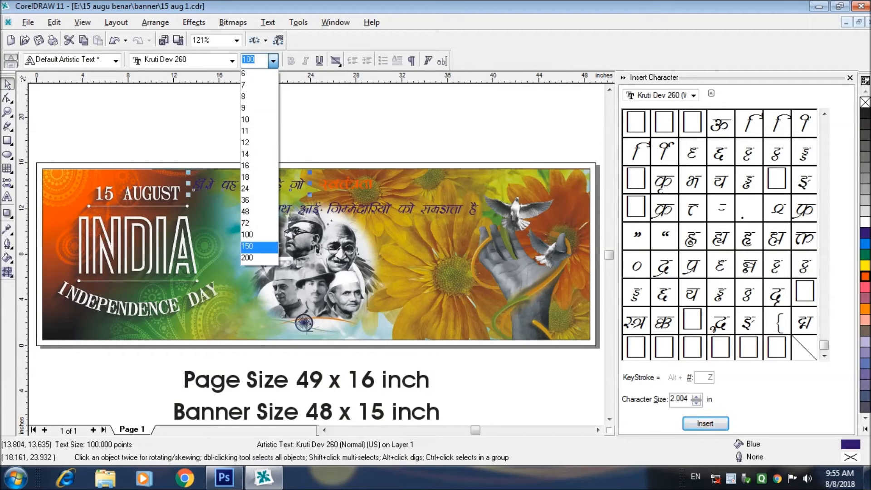
click(252, 257)
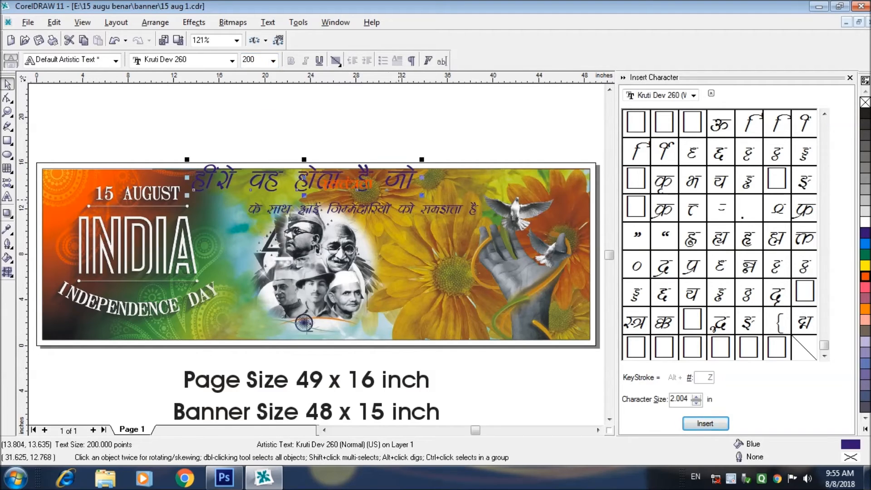
Step: Set the font size of the हीरो वह होता है जो text to 180 points
click(249, 60)
text(18)
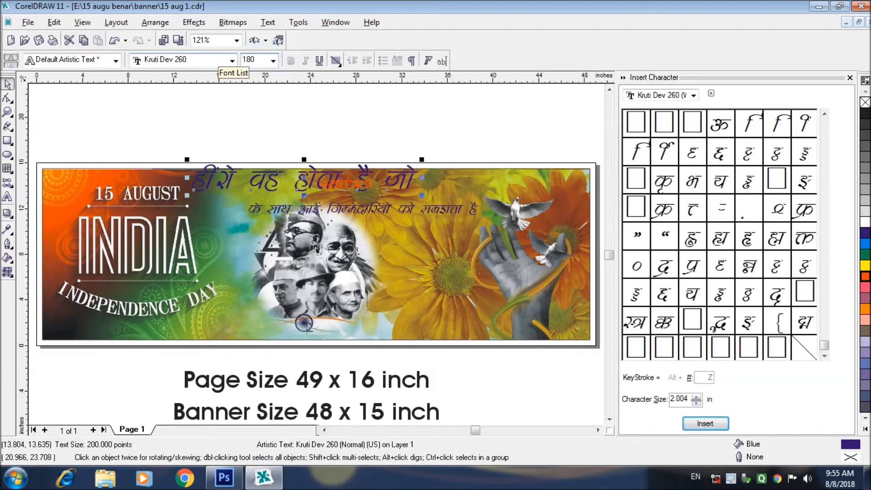
text(0)
key(Return)
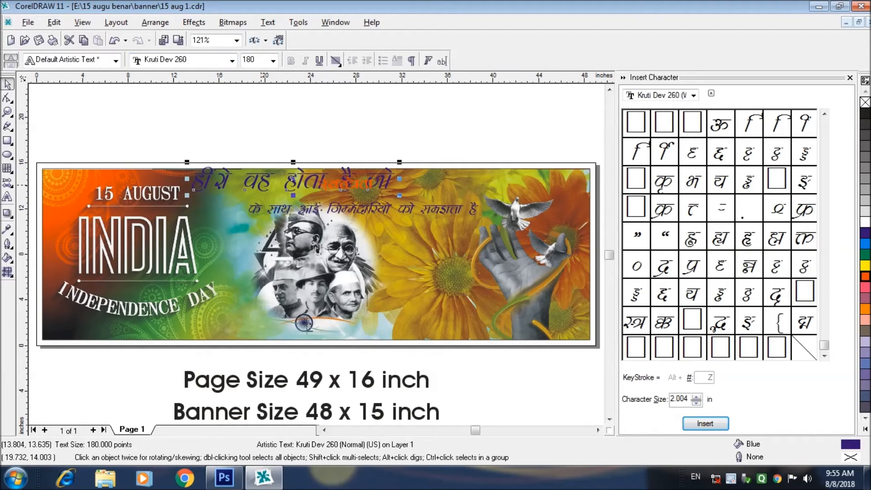
Step: Shift the हीरो वह होता है जो text about 3.9 inches to the right and 0.6 inch down
key(Down)
key(Down)
key(Down)
key(Right)
key(Down)
key(Down)
key(Down)
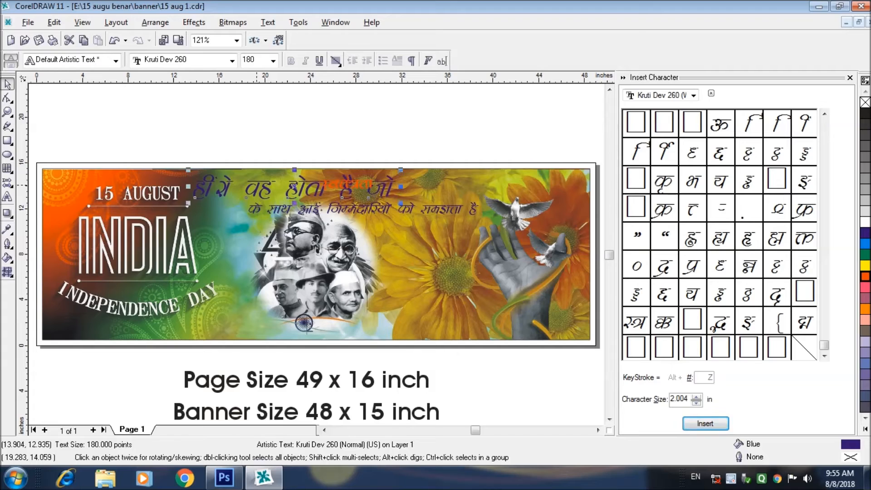
key(Right)
key(Right)
key(Right)
key(Right)
key(Right)
key(Right)
key(Right)
key(Right)
key(Right)
key(Right)
key(Right)
key(Right)
key(Right)
key(Right)
key(Right)
key(Right)
key(Right)
key(Right)
key(Right)
key(Right)
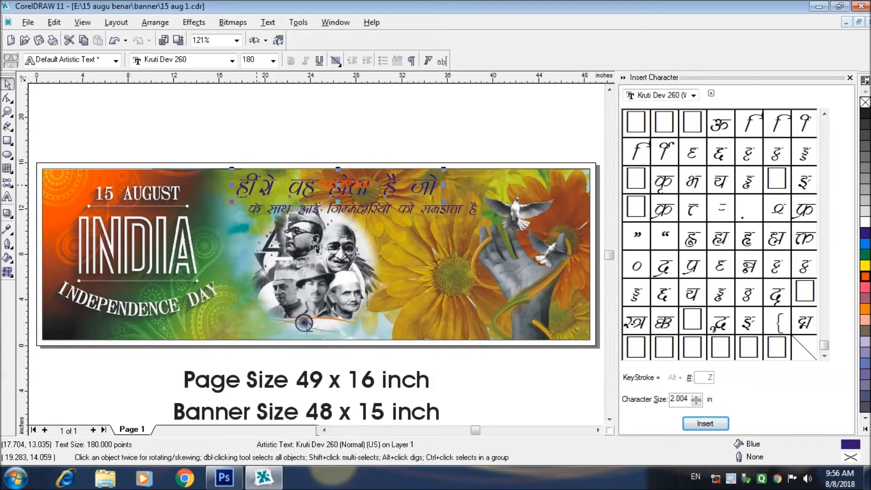
click(397, 124)
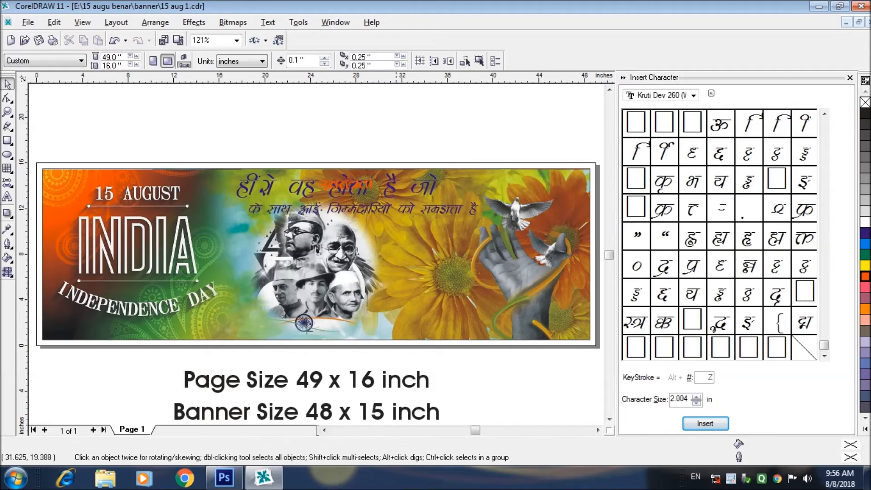
Step: Give हीरो वह होता है जो a white 8 pt outline with rounded corners, placed behind the fill and scaled with the image
click(425, 187)
click(8, 244)
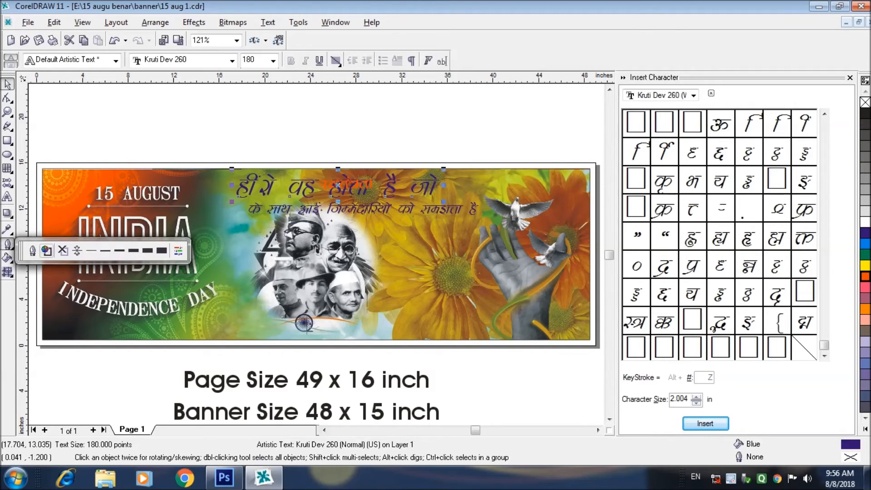
click(33, 250)
click(361, 171)
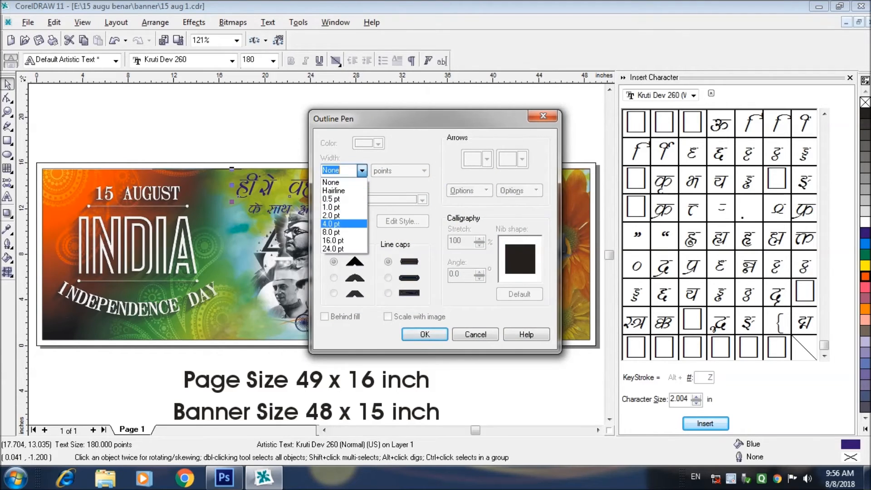
click(333, 232)
click(378, 143)
click(400, 168)
click(325, 316)
click(388, 316)
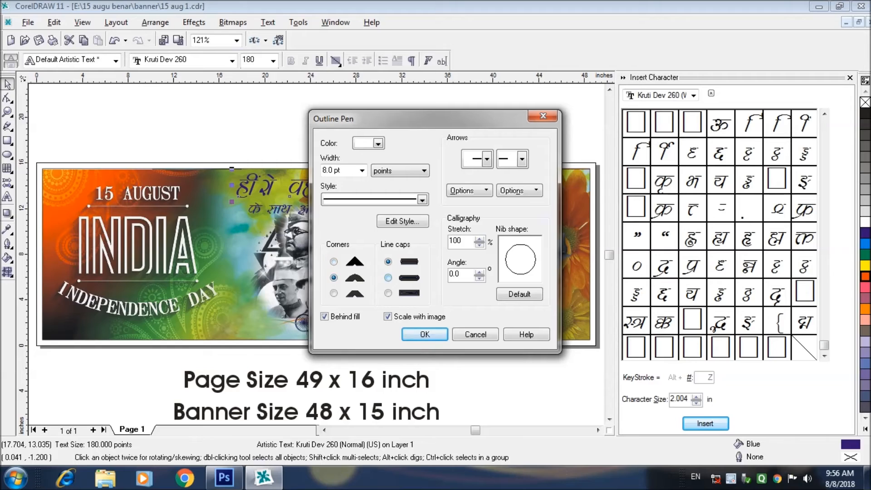
click(425, 335)
click(157, 94)
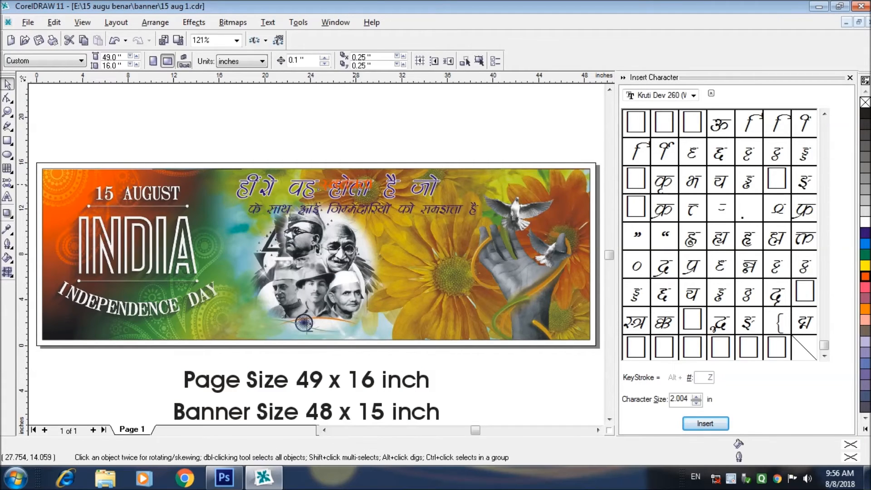
Step: Move the red स्वतंत्रता text about 2 inches down and set its font size to 180 points
click(354, 185)
key(Down)
key(Down)
key(Down)
key(Down)
key(Down)
key(Down)
key(Down)
key(Down)
key(Down)
key(Down)
key(Down)
key(Down)
key(Down)
key(Down)
key(Down)
key(Down)
key(Down)
key(Down)
key(Down)
key(Down)
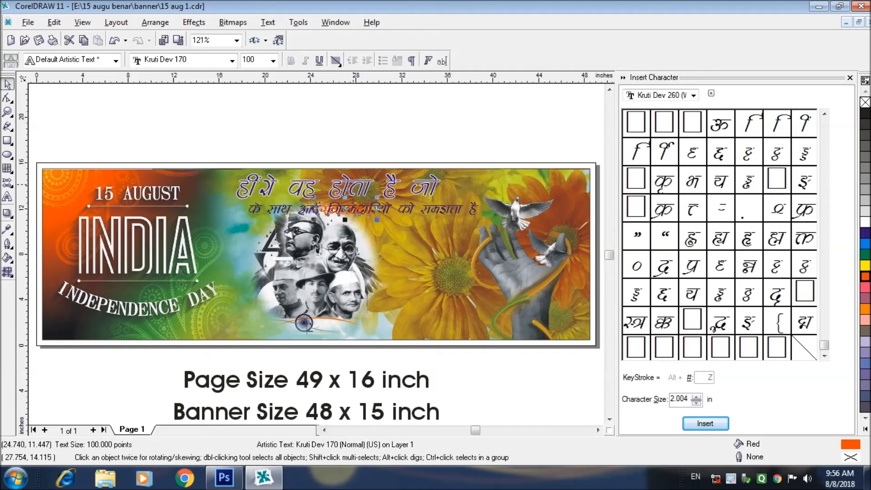
click(273, 60)
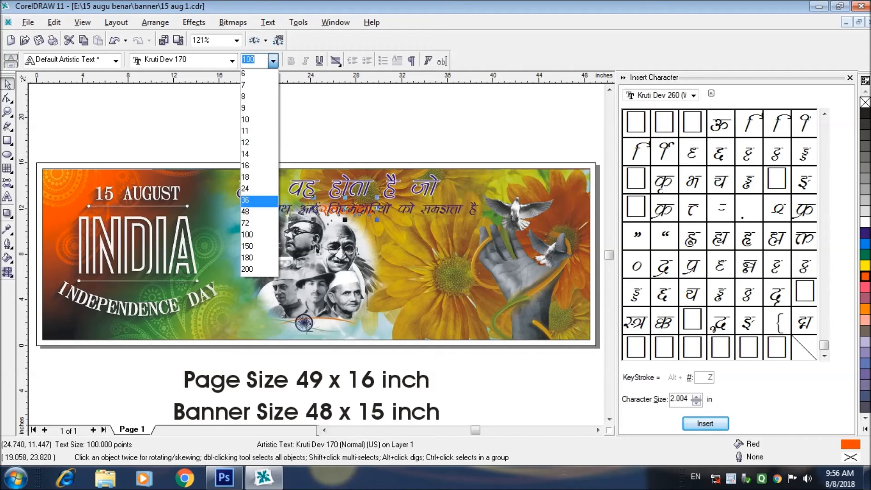
click(259, 253)
Step: Give स्वतंत्रता a white 8 pt outline with rounded corners, placed behind the fill
click(7, 244)
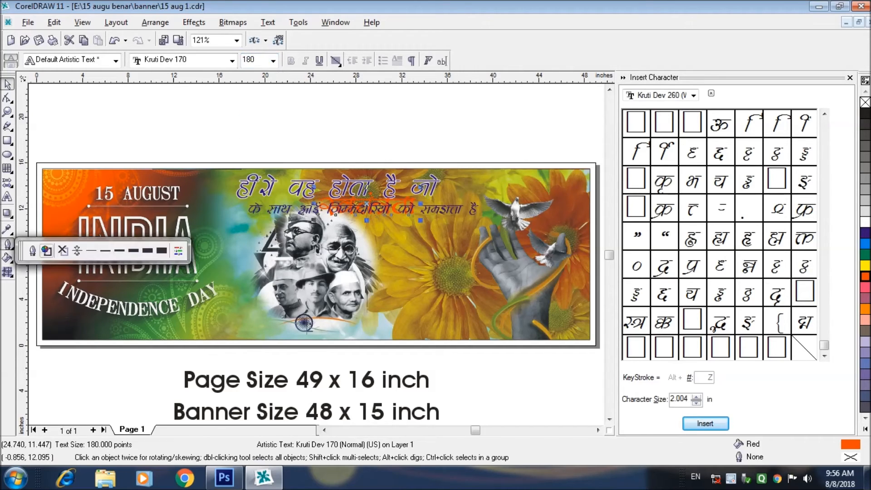
click(31, 250)
click(362, 170)
click(331, 232)
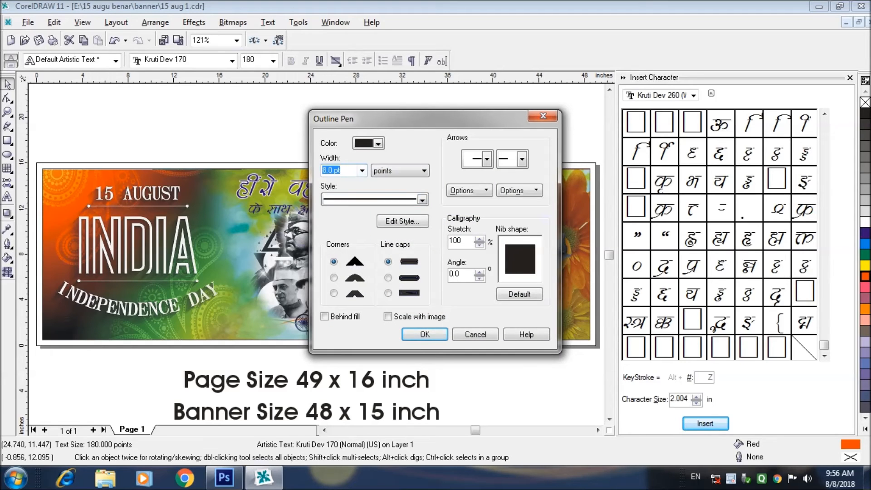
click(369, 143)
click(400, 168)
click(334, 278)
click(324, 316)
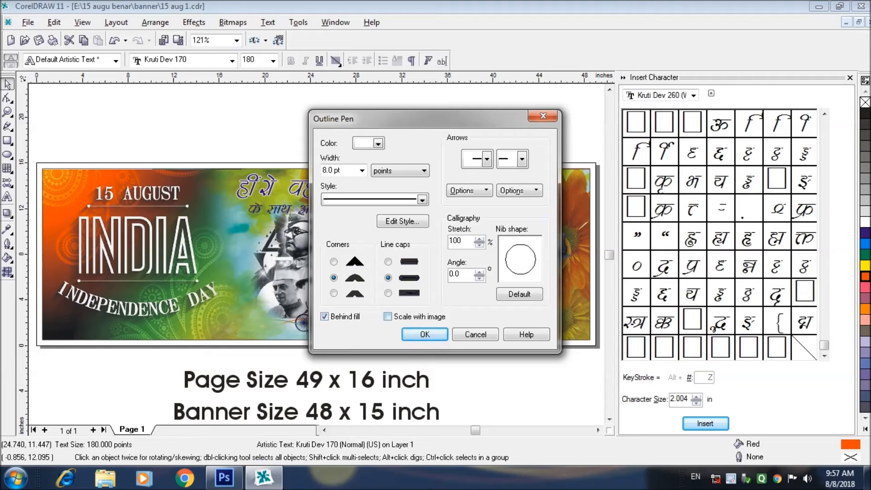
click(425, 335)
Step: Set the font size of the के साथ text line to 180 points
click(446, 211)
click(273, 61)
click(247, 257)
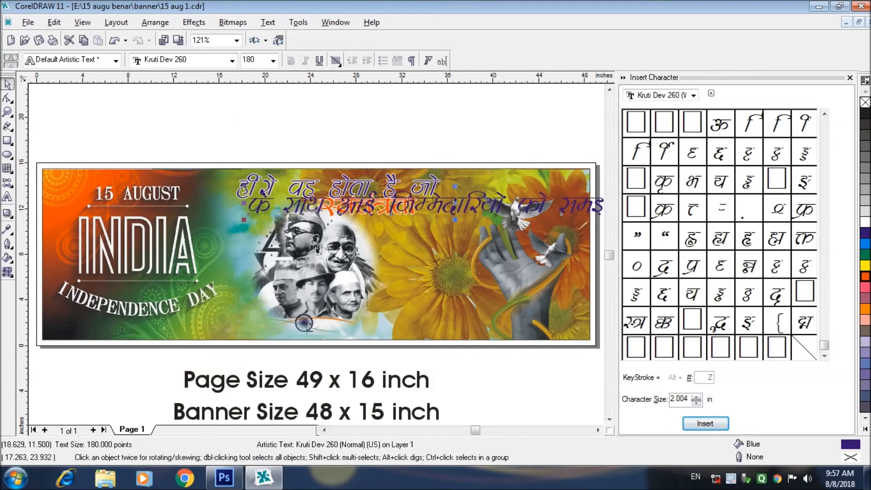
Step: Give the के साथ line a white 8 pt outline with rounded corners and line caps, behind the fill and scaled with the image
click(8, 243)
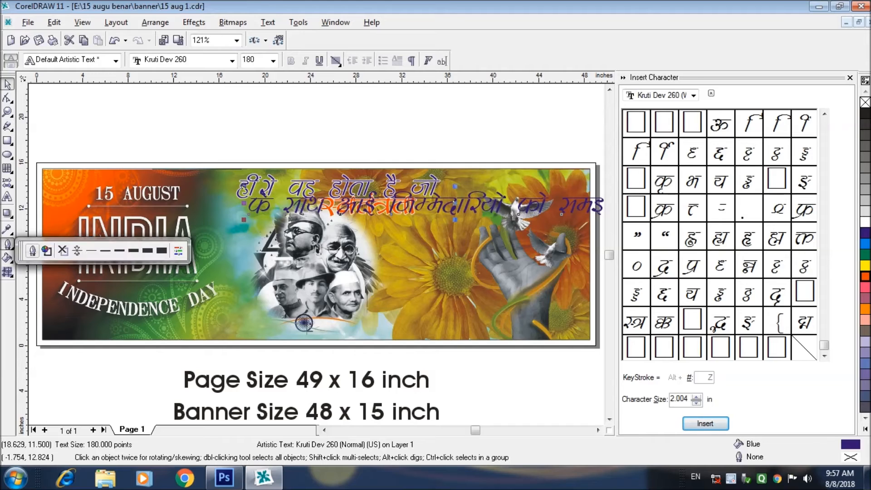
click(33, 251)
click(362, 170)
click(333, 232)
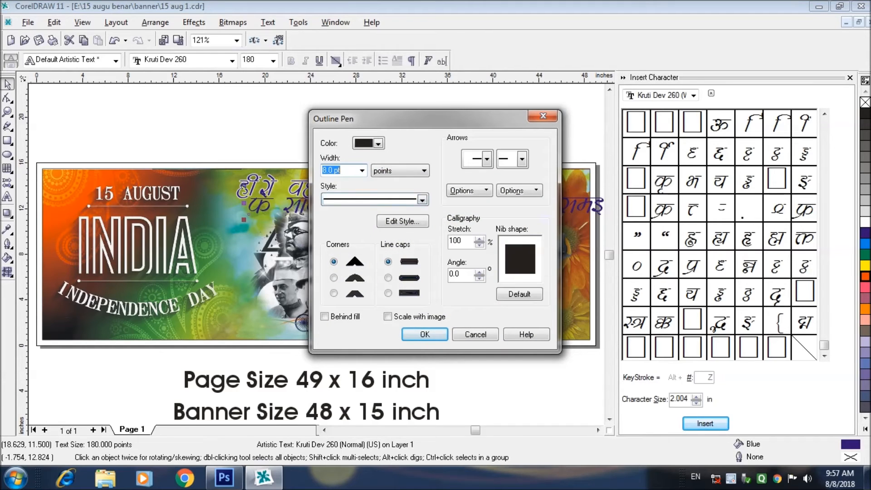
click(378, 143)
click(401, 167)
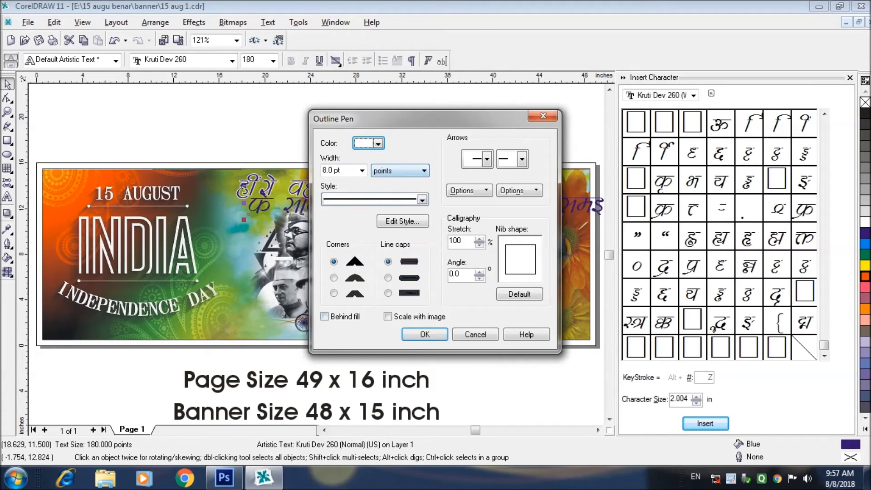
click(334, 278)
click(389, 277)
click(325, 317)
click(388, 317)
click(425, 335)
key(Escape)
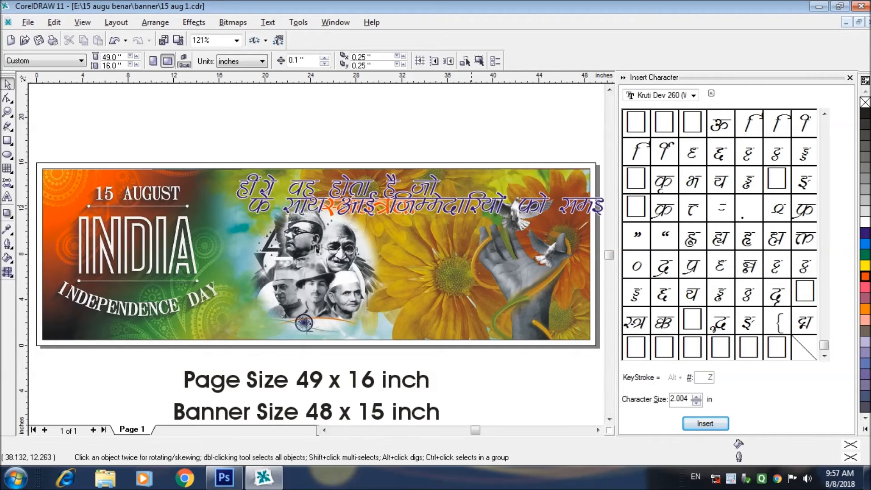
Step: Move the के साथ line about 8.4 inches left and 10.4 inches down, along the banner's lower edge
drag(379, 208, 309, 325)
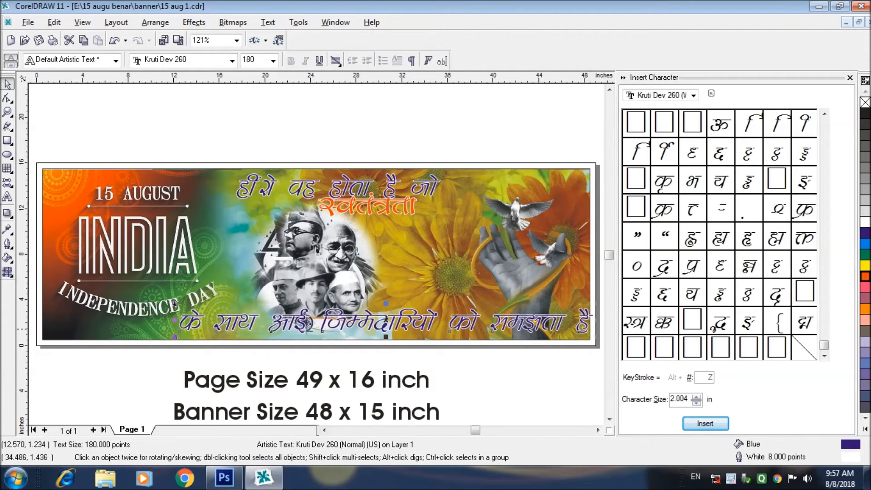
drag(309, 323, 282, 325)
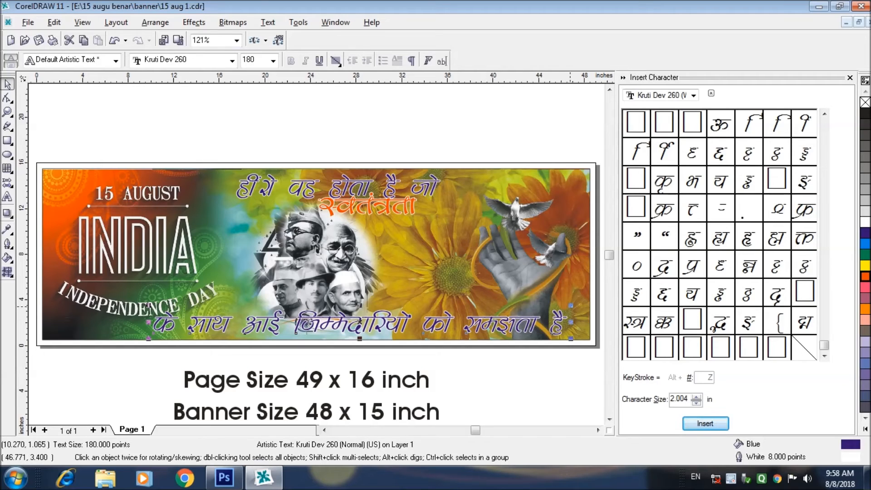
Step: Centre the हीरो वह होता है जो text horizontally over the के साथ line
click(354, 186)
shift+click(339, 329)
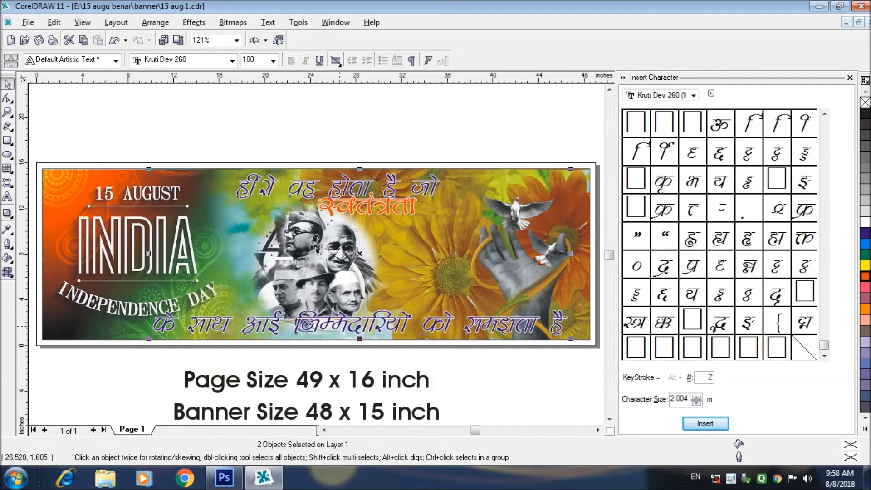
key(c)
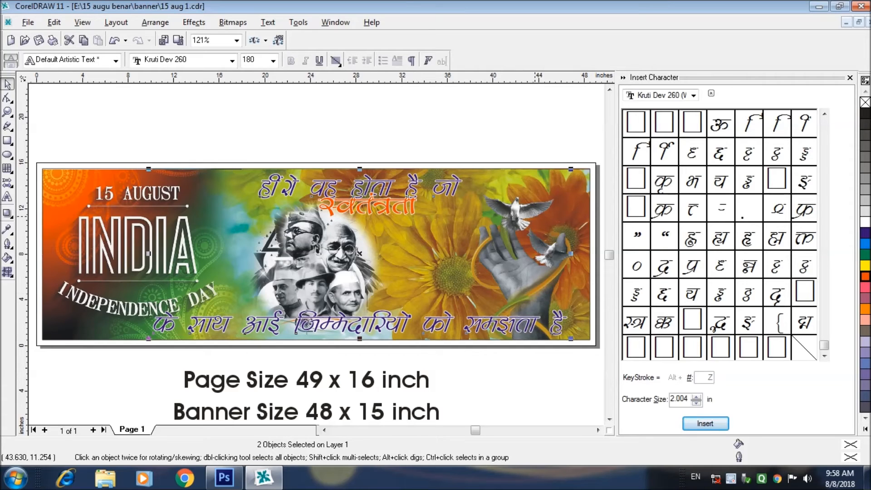
Step: Scale the हीरो and के साथ text lines down together to about 150.8 points and nudge them slightly upward
drag(570, 171, 537, 182)
key(Up)
key(Up)
key(Up)
key(Up)
key(Up)
key(Up)
click(599, 221)
Step: Move the के साथ line right and up so it spans from the INDEPENDENCE DAY lettering to the banner's right-hand flowers
click(391, 311)
drag(188, 313, 220, 326)
key(Left)
key(Left)
key(Left)
key(Left)
key(Left)
key(Left)
key(Right)
key(Right)
key(Right)
key(Right)
key(Right)
key(Right)
key(Right)
key(Down)
key(Down)
key(Up)
key(Up)
key(Up)
key(Up)
key(Up)
key(Up)
key(Up)
key(Up)
key(Up)
key(Up)
key(Up)
key(Up)
key(Up)
key(Up)
key(Up)
key(Up)
key(Up)
Step: Move the हीरो वह होता है जो line down and right, just below the orange स्वतंत्रता text
click(428, 188)
key(Down)
key(Down)
key(Down)
key(Down)
key(Down)
key(Down)
key(Down)
key(Down)
key(Down)
key(Down)
key(Down)
key(Down)
key(Down)
key(Down)
key(Down)
key(Down)
key(Down)
key(Down)
key(Down)
key(Down)
key(Right)
key(Right)
key(Right)
key(Right)
key(Right)
key(Right)
key(Right)
key(Right)
key(Right)
key(Right)
key(Right)
key(Right)
key(Right)
key(Right)
key(Right)
key(Right)
key(Right)
key(Right)
key(Right)
key(Right)
key(Right)
key(Right)
Step: Centre the हीरो वह होता है जो line horizontally over the के साथ line
shift+click(428, 188)
scroll(499, 288, up, 3)
click(609, 419)
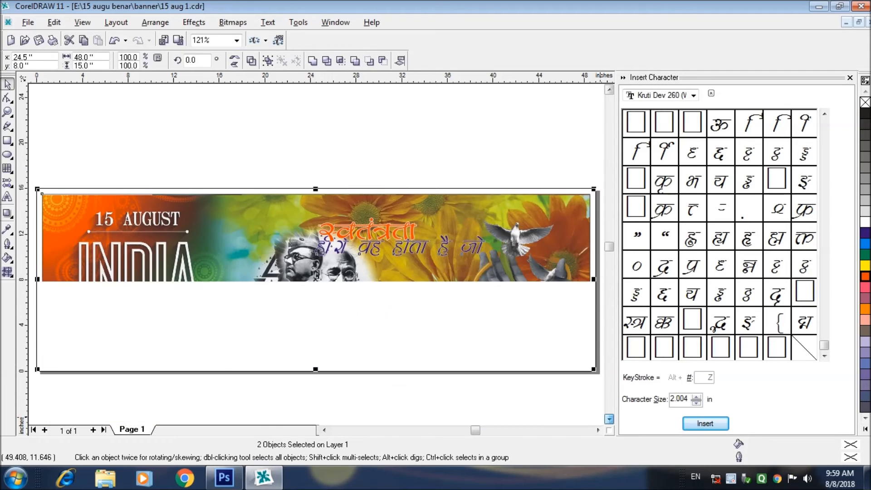
click(609, 419)
key(Escape)
click(421, 141)
shift+click(429, 215)
key(c)
click(609, 152)
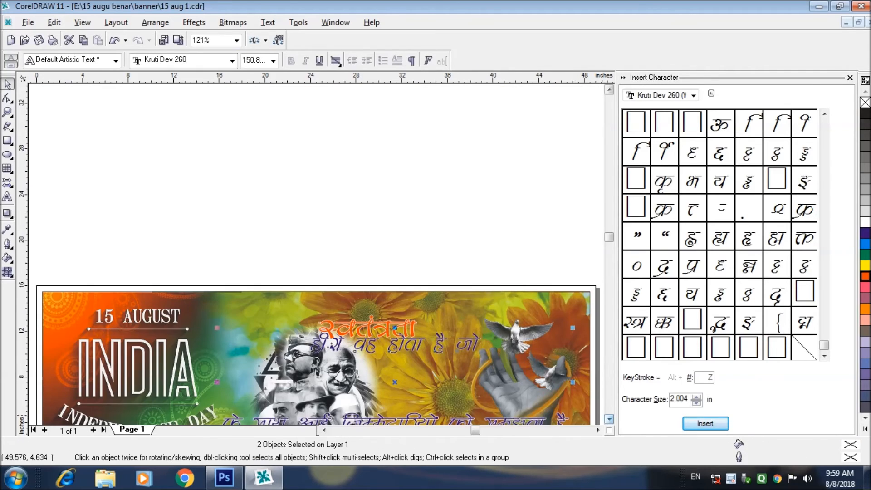
Step: Move the orange स्वतंत्रता text down and right, into the gap between the two blue text lines
click(610, 419)
click(372, 221)
click(370, 222)
key(Down)
key(Down)
key(Down)
key(Down)
key(Down)
key(Down)
key(Down)
key(Down)
key(Down)
key(Down)
key(Down)
key(Down)
key(Down)
key(Down)
key(Down)
key(Down)
key(Down)
key(Down)
key(Down)
key(Down)
drag(323, 262, 346, 278)
key(Escape)
Step: Centre the three Hindi text lines horizontally on one another and set their outline width to 8 points
click(406, 237)
click(410, 271)
click(413, 322)
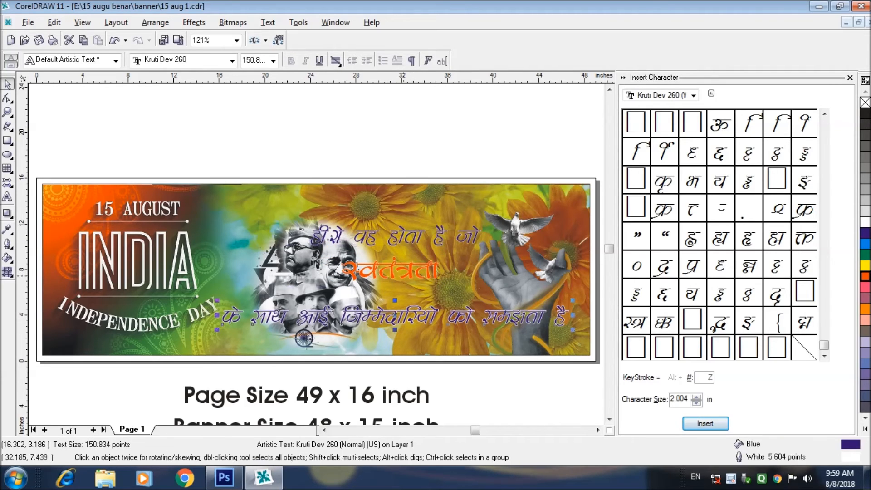
shift+click(404, 275)
shift+click(411, 241)
click(7, 244)
click(32, 251)
click(362, 171)
click(342, 233)
click(424, 334)
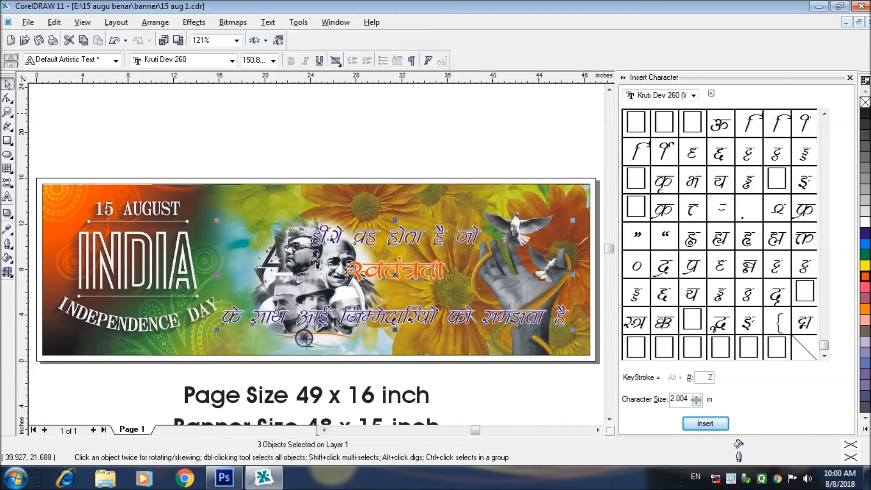
Step: Move the three text lines together about 2.2 inches up and slightly to the right
key(Right)
key(Up)
key(Up)
key(Up)
key(Up)
key(Up)
key(Up)
key(Up)
key(Up)
key(Up)
key(Up)
key(Up)
key(Up)
key(Up)
key(Up)
key(Up)
key(Up)
key(Down)
key(Down)
key(Down)
key(Down)
key(Down)
key(Down)
key(Down)
key(Down)
click(493, 120)
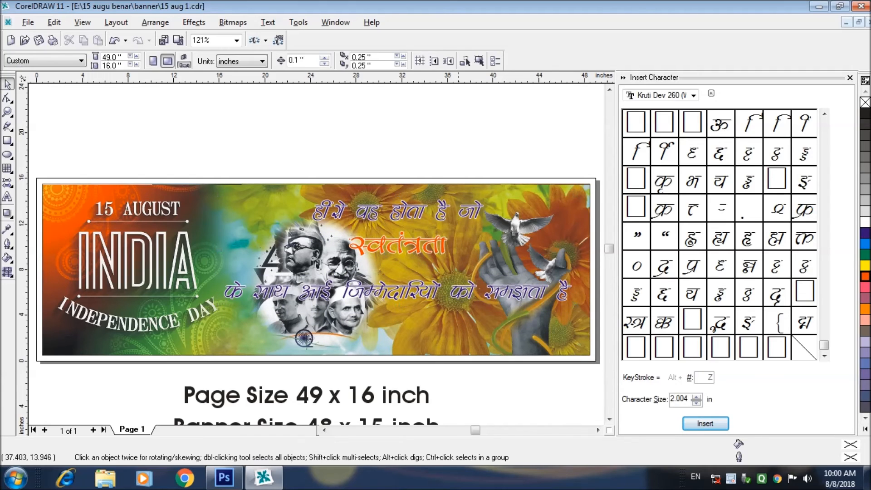
Step: Nudge the हीरो वह होता है जो line about 0.4 inches up, away from the orange text
click(402, 221)
click(401, 217)
key(Up)
key(Up)
key(Up)
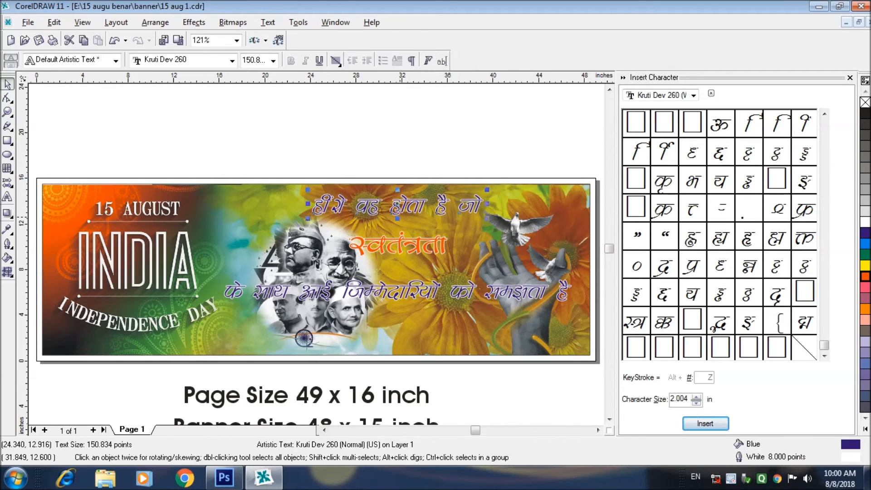
Step: Nudge the orange स्वतंत्रता text about 0.9 inches up, closer to the first blue line
click(402, 251)
key(Up)
key(Up)
key(Up)
key(Up)
key(Up)
key(Up)
key(Up)
key(Up)
key(Up)
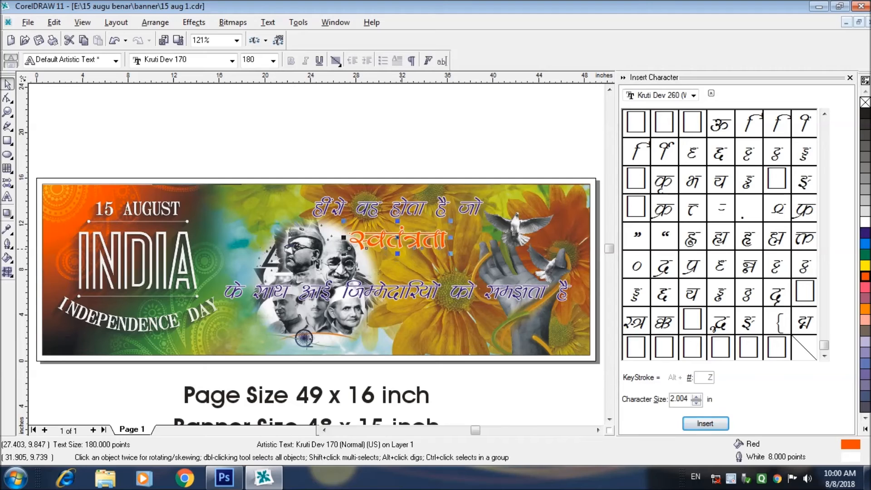
Step: Break the long lower blue text into two lines after जिम्मेदारियों, so that को समझाता है sits on its own line
click(398, 294)
click(7, 197)
click(323, 290)
key(Right)
key(Right)
key(Right)
key(Return)
key(BackSpace)
key(ctrl+z)
click(7, 84)
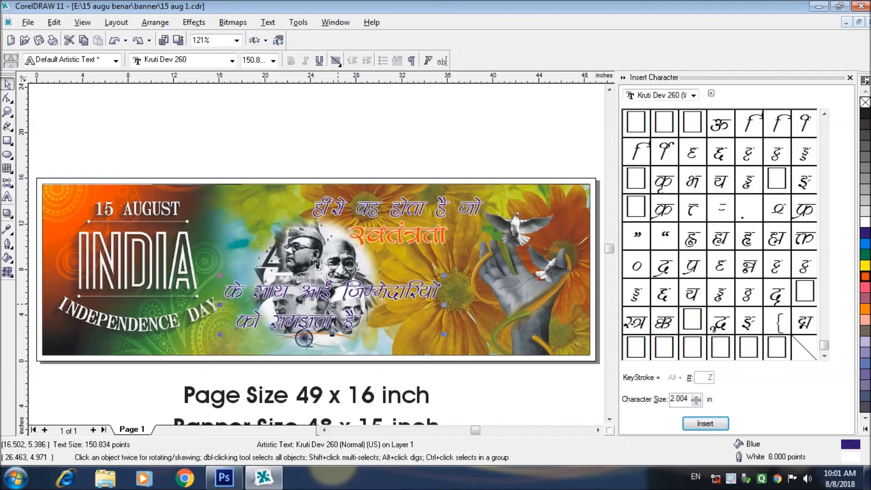
Step: Centre the two-line blue text horizontally on the हीरो वह होता है जो line
shift+click(406, 207)
key(c)
key(Escape)
click(394, 282)
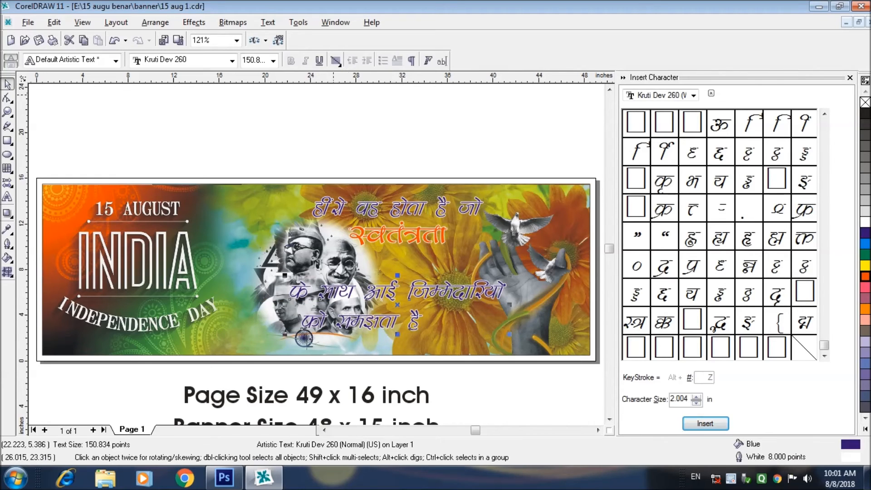
Step: Set the two-line blue text to centre alignment and centre it horizontally on the orange स्वतंत्रता text
click(336, 61)
click(360, 104)
key(Escape)
click(359, 291)
shift+click(400, 231)
key(c)
key(Escape)
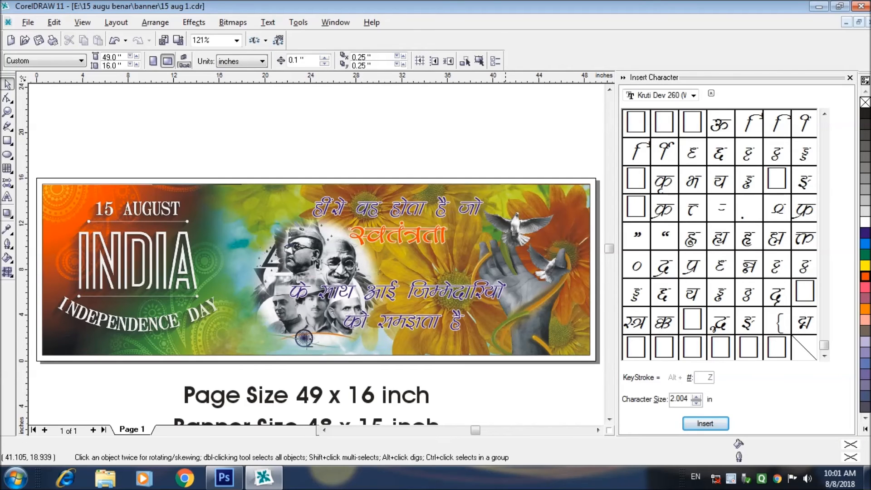
Step: Enlarge the orange स्वतंत्रता text to about 260 points and open the banner frame's PowerClip contents for editing
click(490, 290)
click(419, 241)
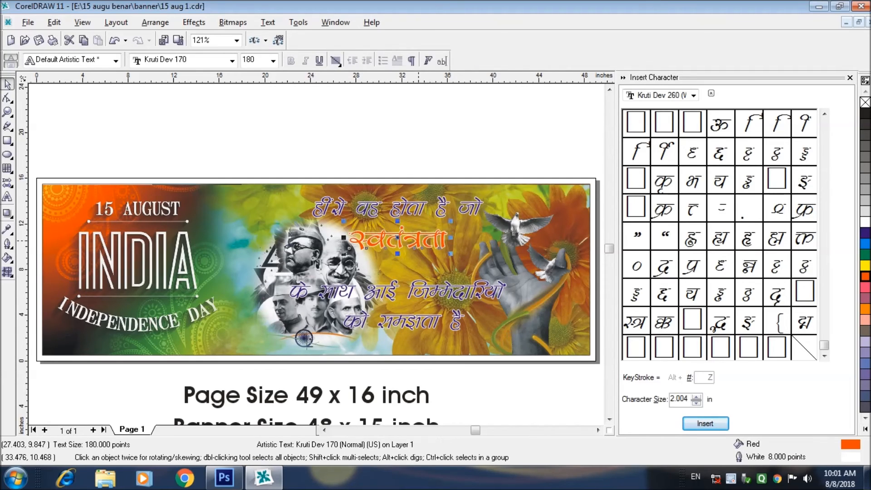
drag(451, 267, 473, 269)
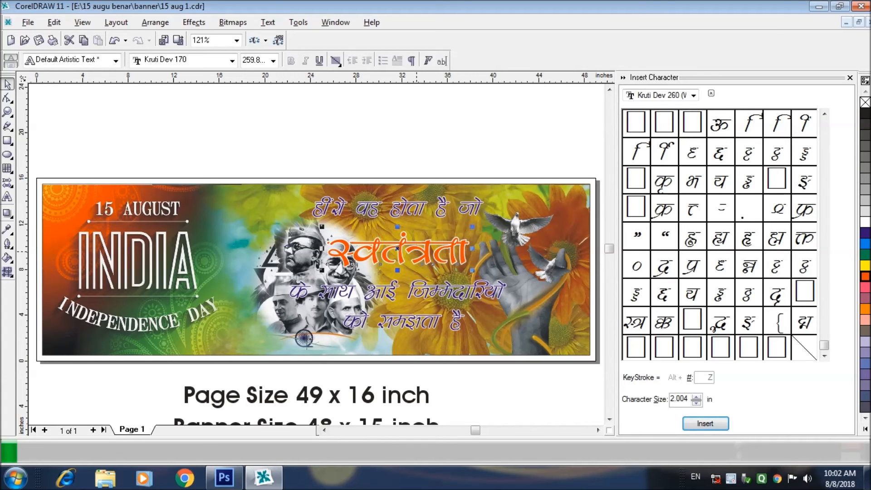
ctrl+click(297, 272)
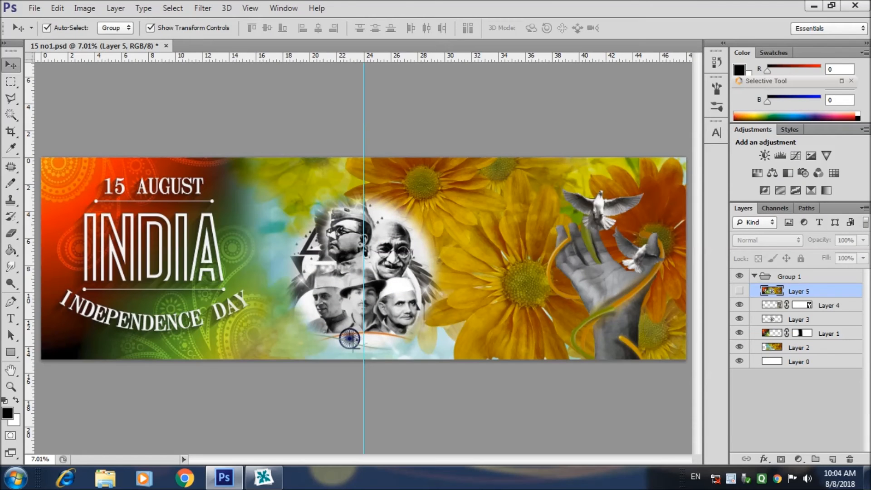
Step: In the Photoshop artwork, scale the portraits on Layer 3 to about 79% and shift them left beside the INDIA title
drag(348, 282, 361, 283)
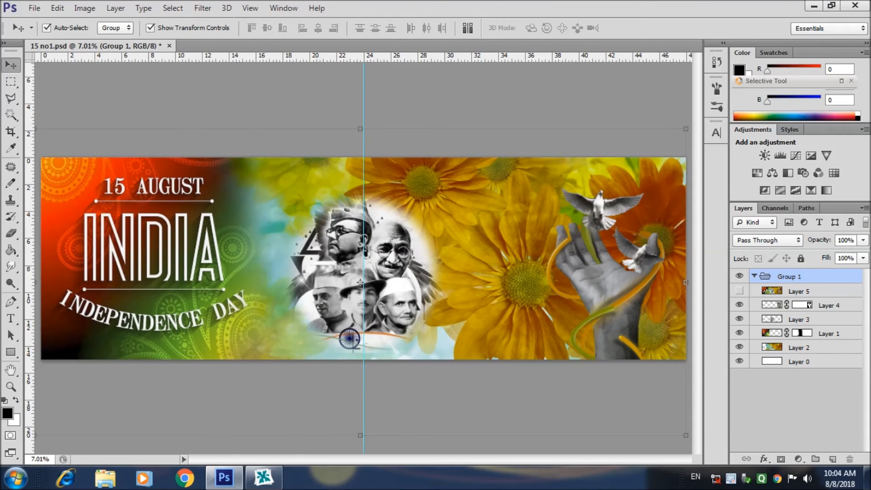
ctrl+click(360, 283)
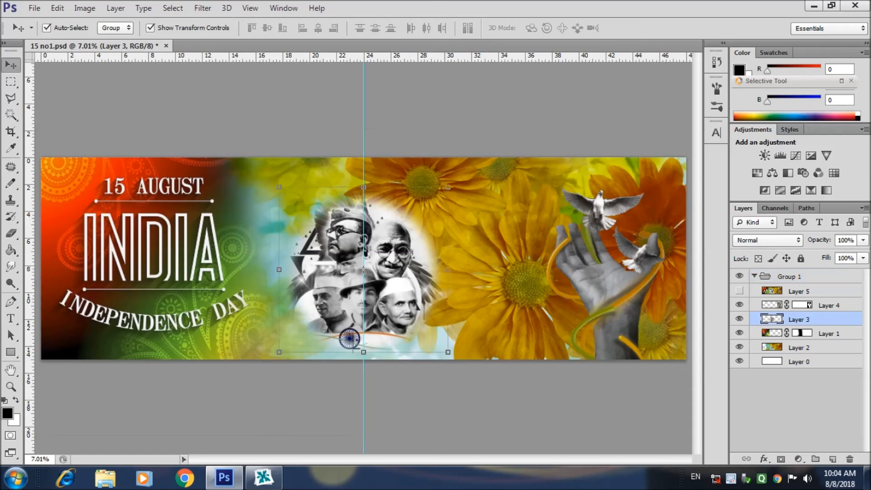
drag(448, 187, 396, 238)
drag(353, 319, 308, 281)
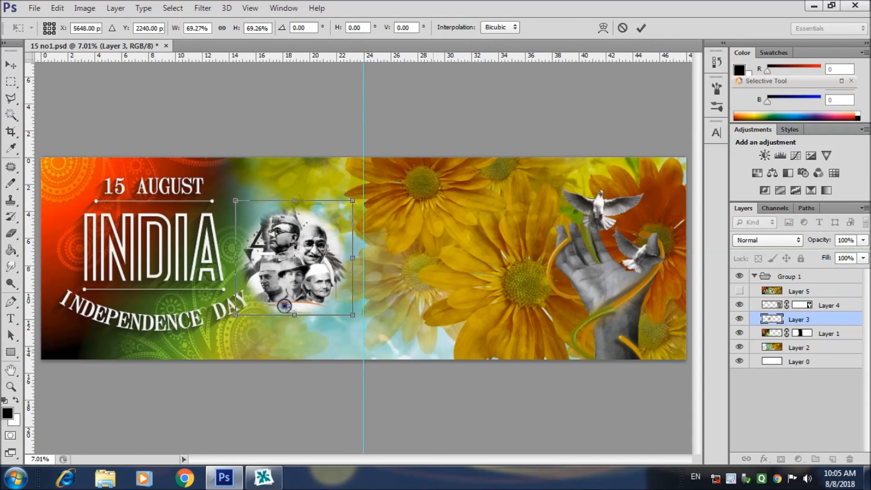
drag(353, 315, 370, 332)
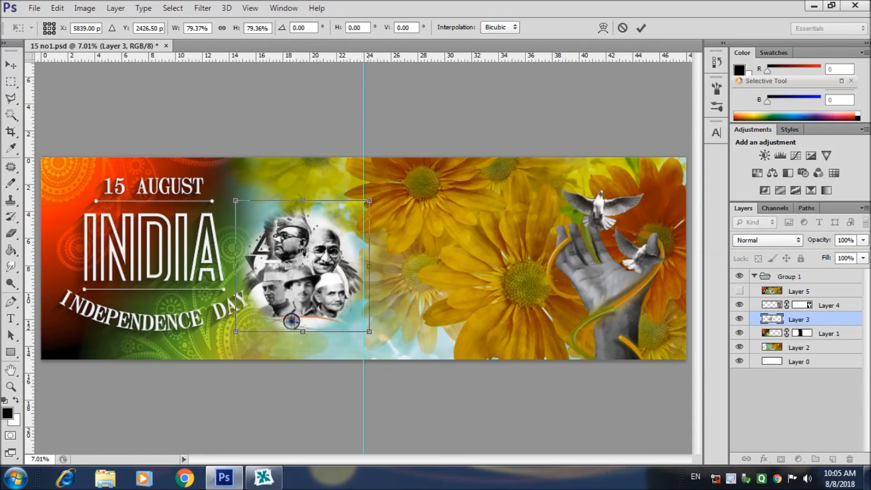
Step: Nudge the scaled portraits slightly left and down towards the banner's lower edge, and apply the transform
key(Left)
key(Left)
key(Left)
key(Left)
key(Left)
key(Left)
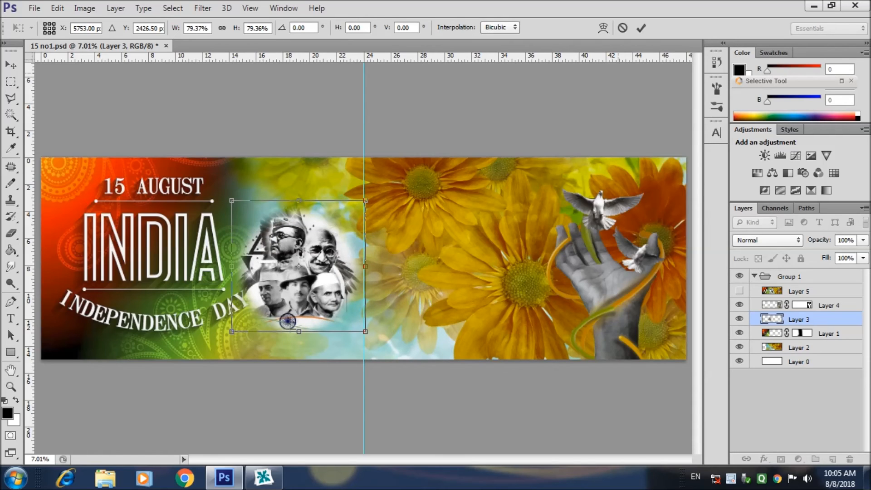
key(Up)
key(Down)
key(Down)
key(Down)
key(Down)
key(Down)
key(Down)
key(Down)
key(Down)
key(Down)
key(Down)
key(Down)
key(Down)
key(Down)
key(Down)
key(Down)
key(Down)
key(Down)
key(Down)
key(Down)
key(Down)
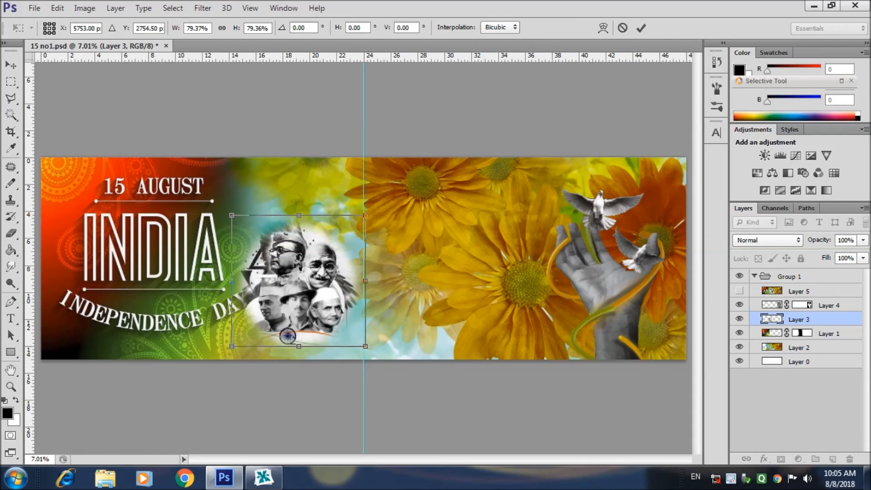
key(Return)
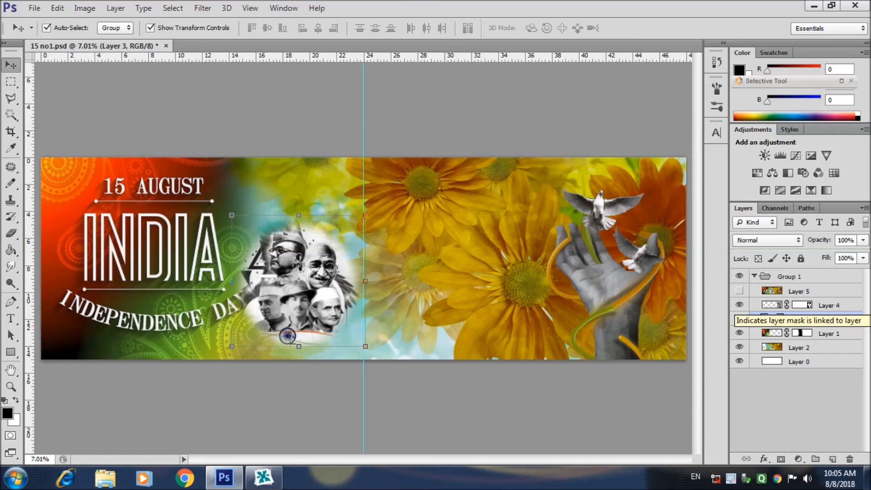
Step: Stamp the visible artwork into a new layer and save the document as 15 no2 in Photoshop format with maximum compatibility
key(ctrl+shift+alt+e)
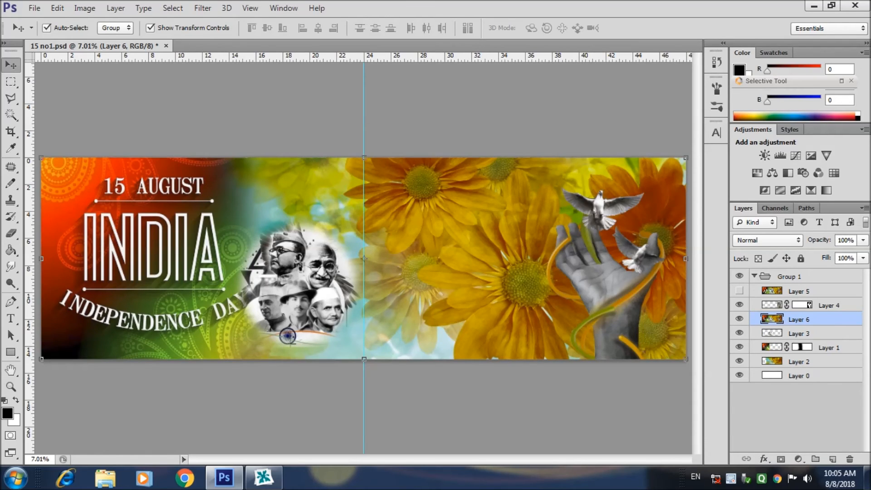
click(34, 8)
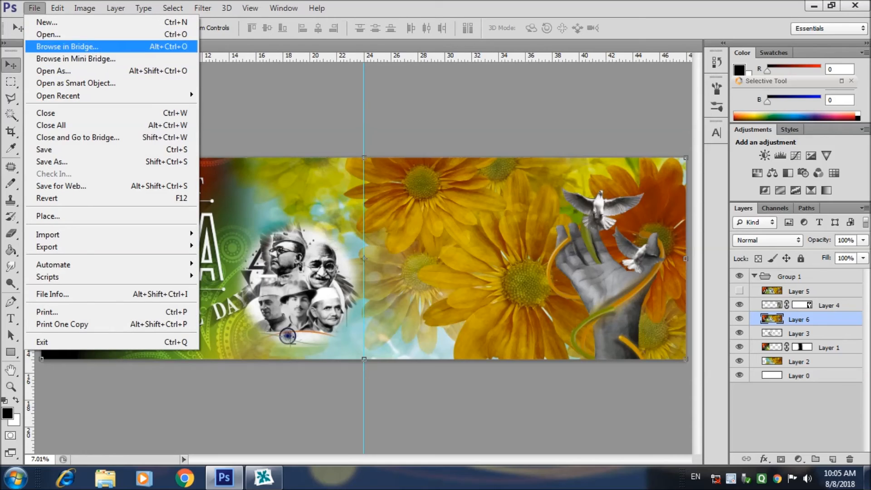
click(53, 162)
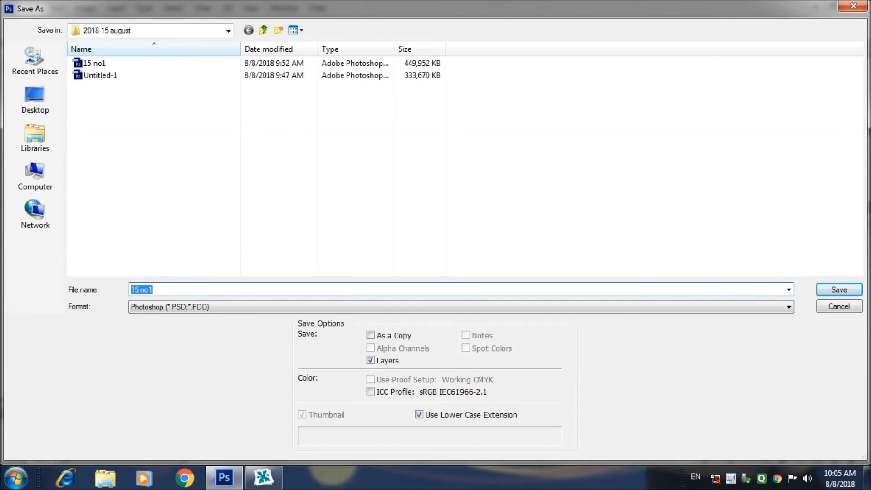
click(154, 289)
text(2)
key(Return)
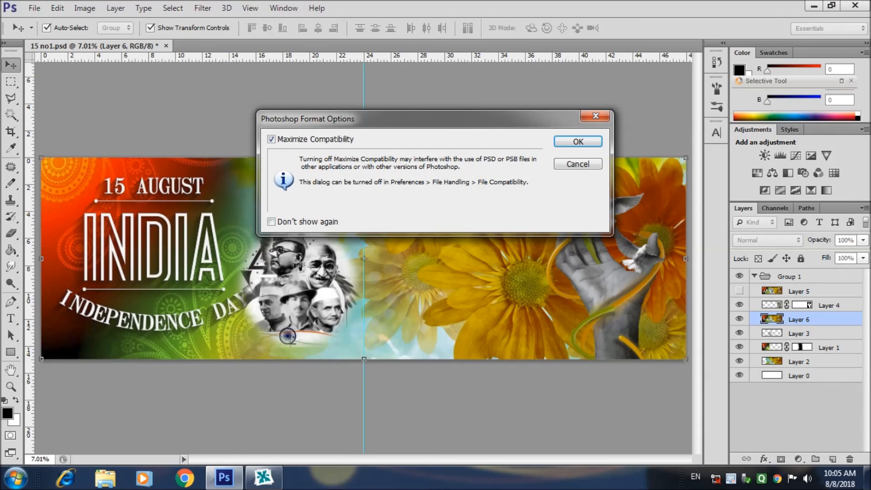
key(Return)
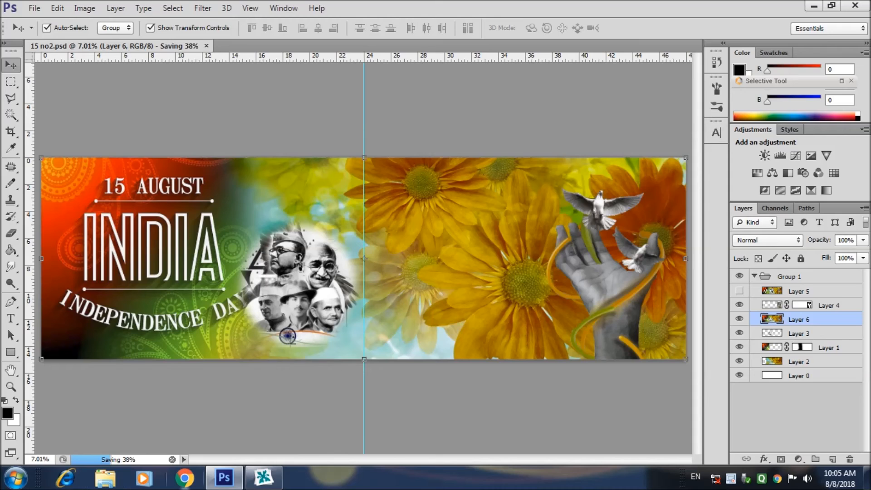
Step: Switch to CorelDRAW and import the 15 no2 Photoshop file into the open PowerClip contents
click(263, 478)
click(29, 22)
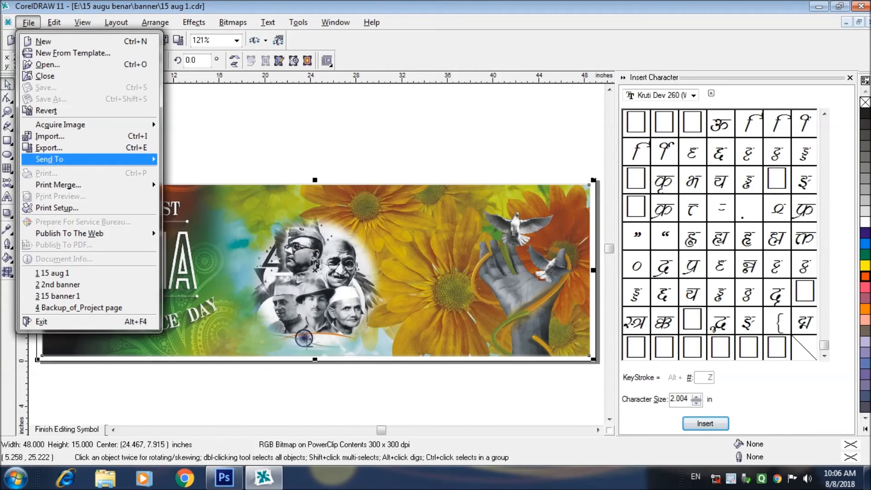
click(50, 136)
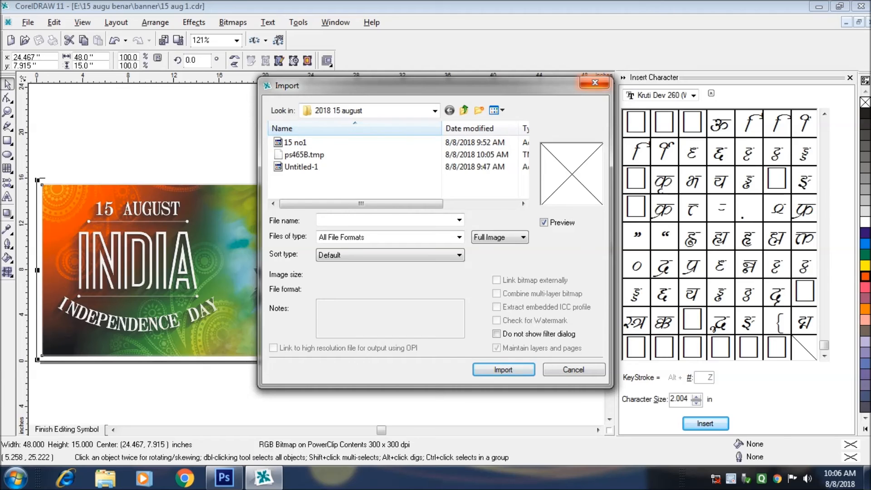
click(595, 83)
click(29, 23)
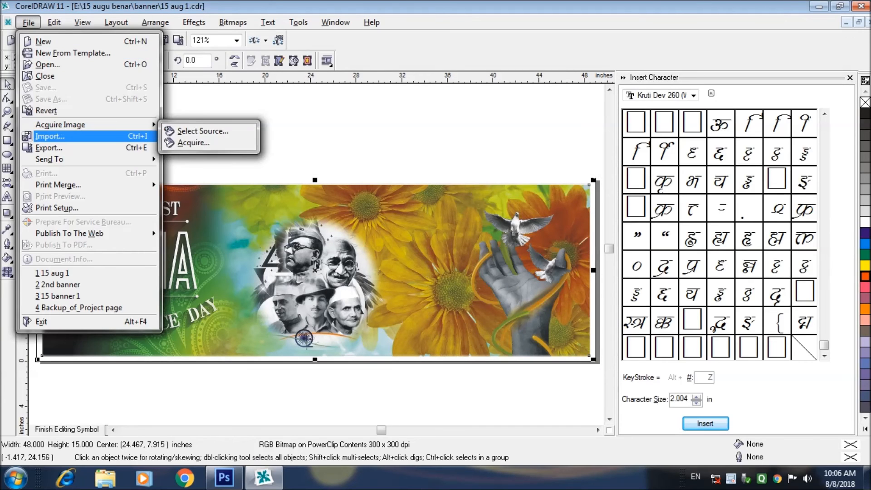
click(150, 136)
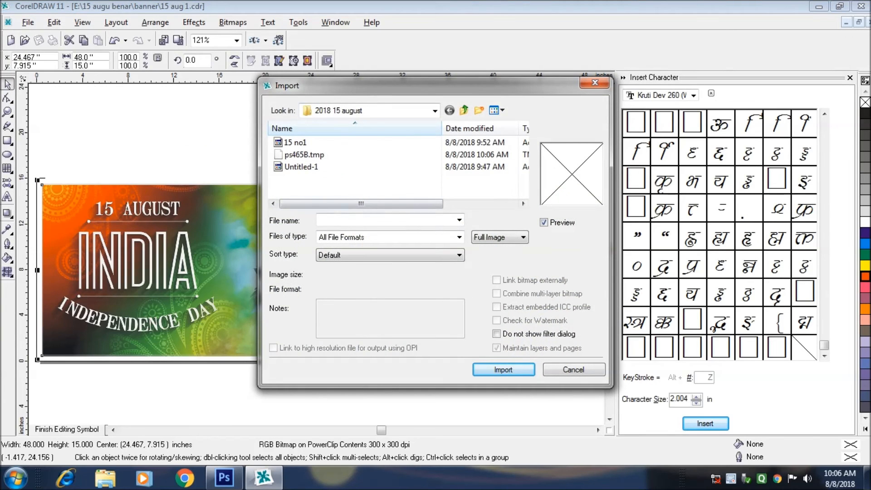
click(314, 155)
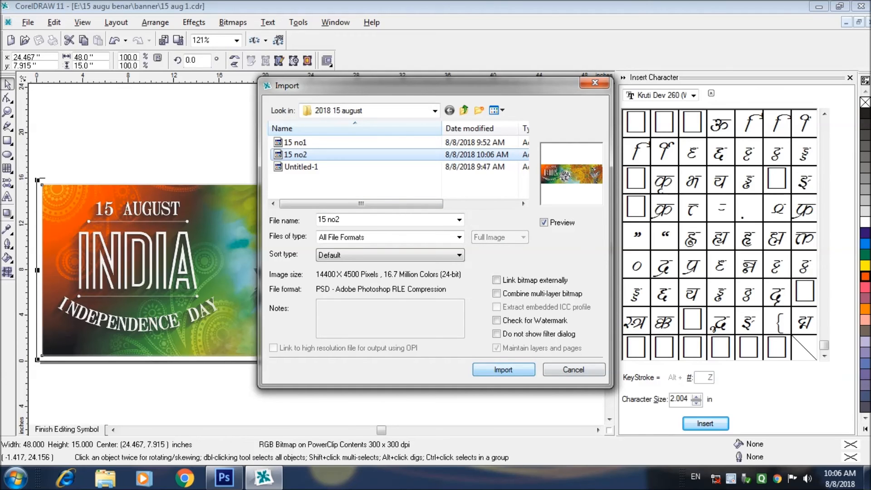
click(503, 369)
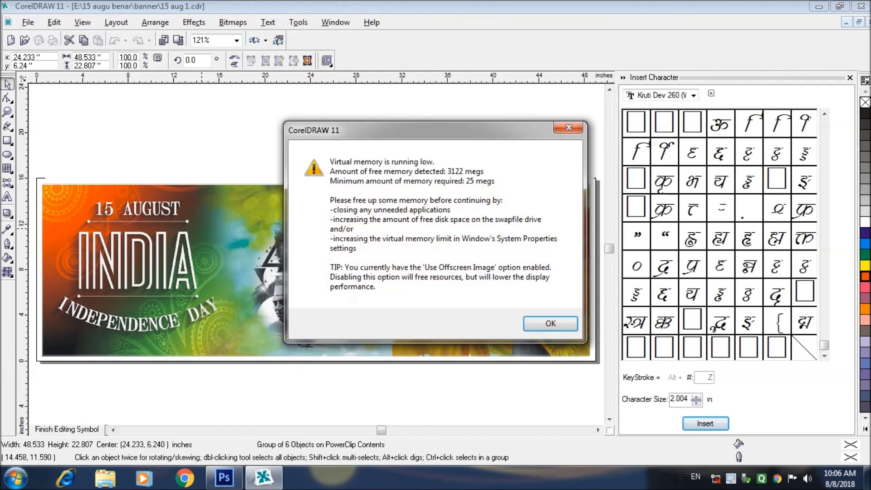
click(551, 323)
Step: Delete the old full banner bitmap, the old portraits bitmap and the old hand-and-doves bitmap from the frame's contents
click(315, 271)
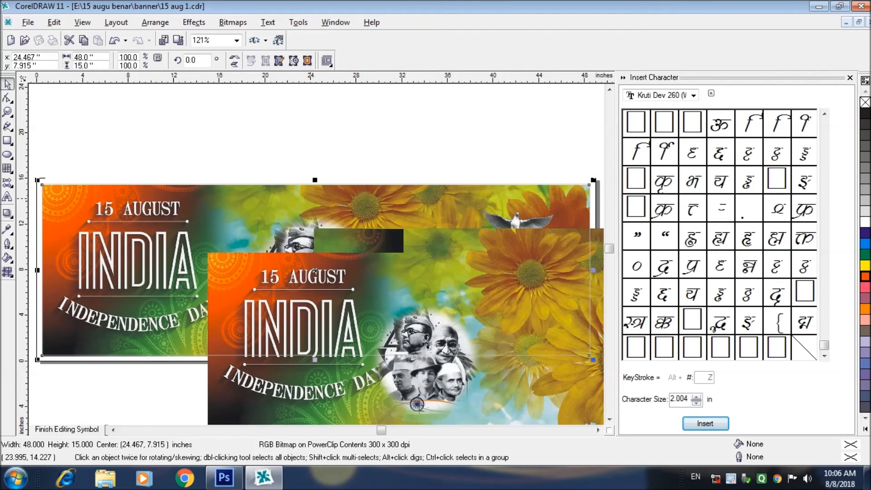
key(Delete)
click(310, 245)
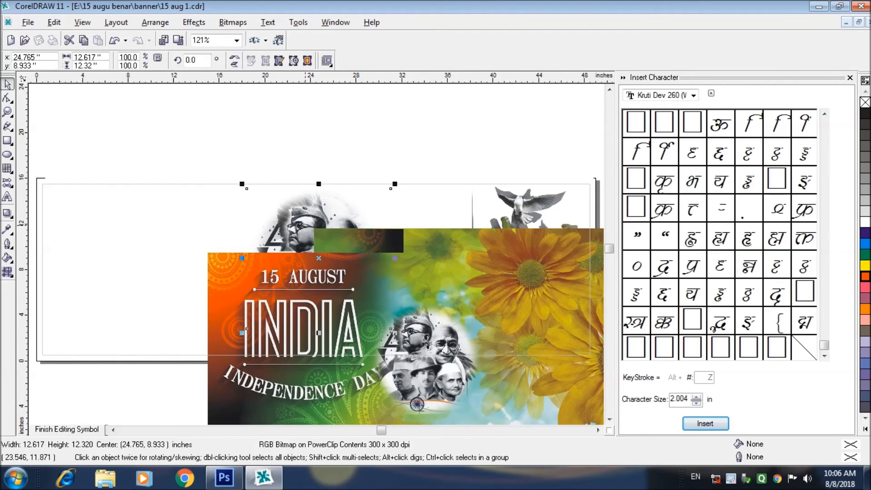
key(Delete)
click(521, 208)
key(Delete)
Step: Ungroup the imported artwork and delete its separate yellow flower background layer
click(486, 263)
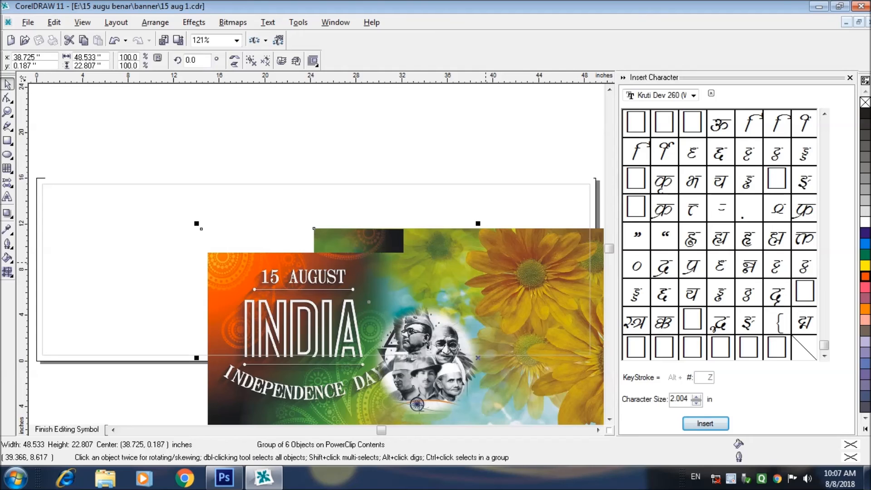
click(477, 227)
click(475, 229)
key(Delete)
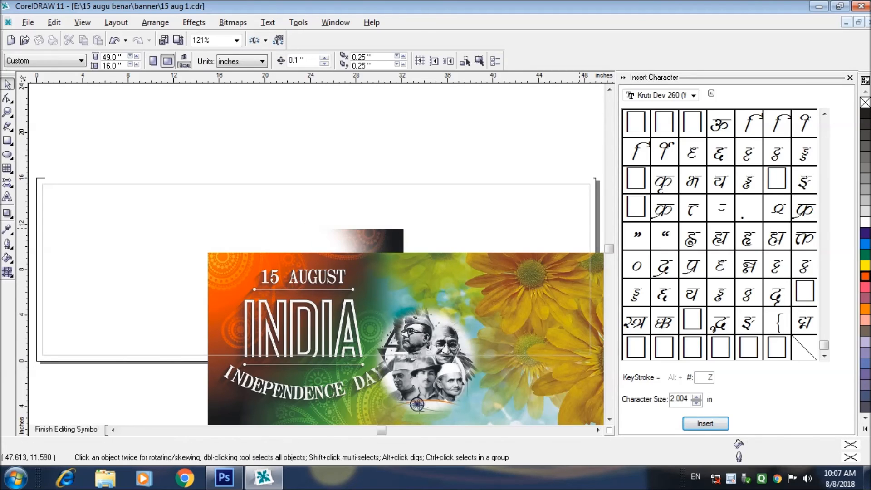
Step: Move the merged banner picture up and left over the frame outline
click(470, 265)
drag(470, 265, 303, 193)
Step: Bring the separate portraits picture to the front and move it below the left half of the banner
click(420, 371)
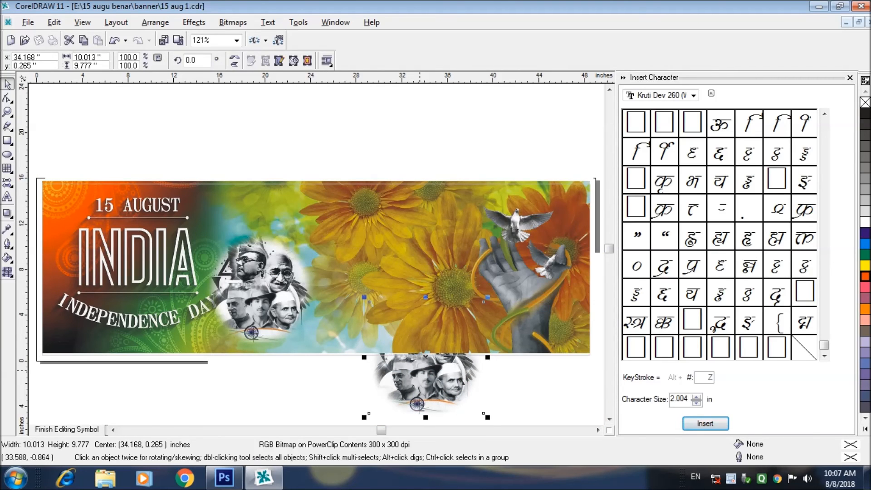
key(shift+Page_Up)
drag(404, 386, 223, 318)
drag(282, 381, 229, 410)
key(Down)
key(Down)
key(Down)
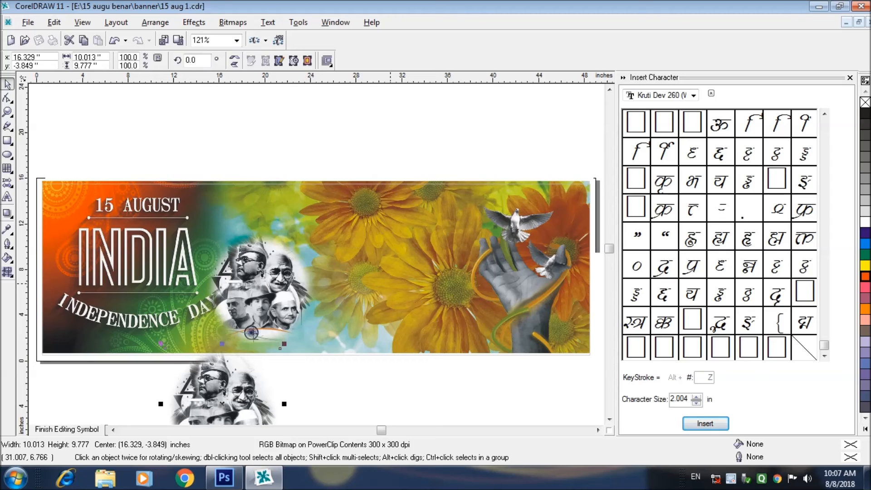
Step: Nudge the merged banner picture down and slightly left to fit the frame, and finish editing the PowerClip contents
click(448, 261)
key(Down)
key(Down)
key(Down)
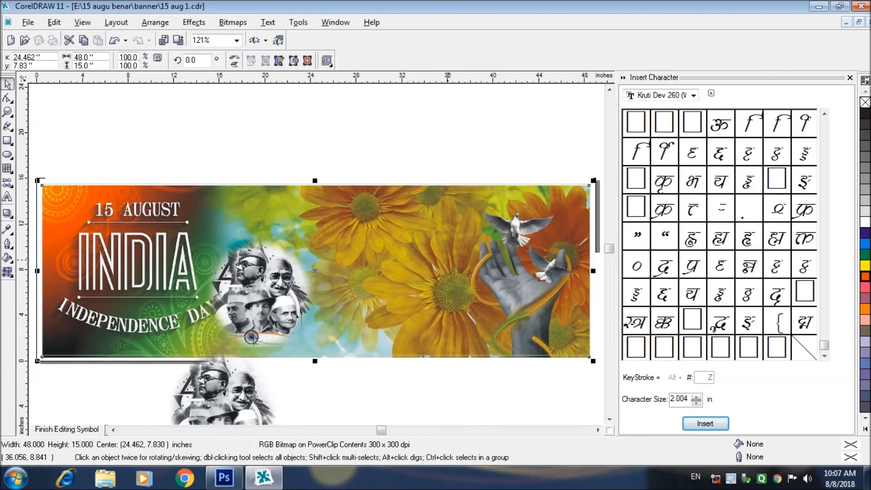
key(Down)
key(Left)
click(72, 429)
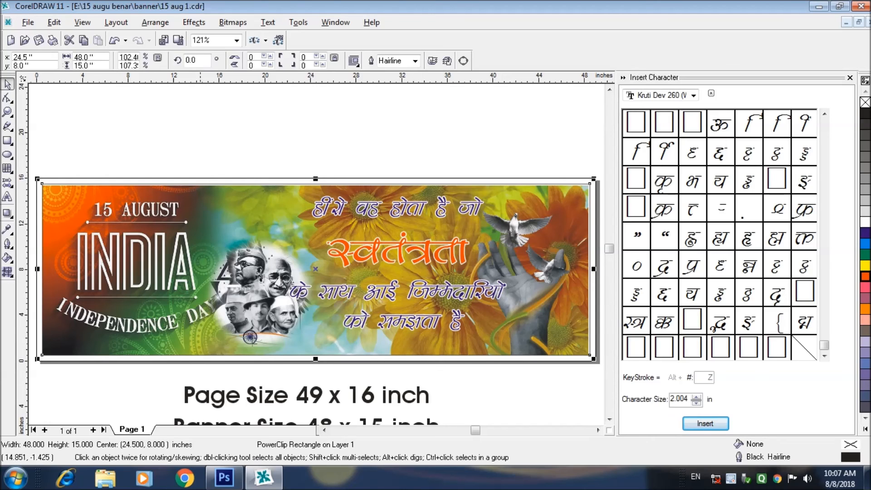
Step: Reopen the frame's PowerClip contents, delete the leftover portraits picture below the banner and select the merged banner picture
ctrl+click(189, 330)
click(239, 381)
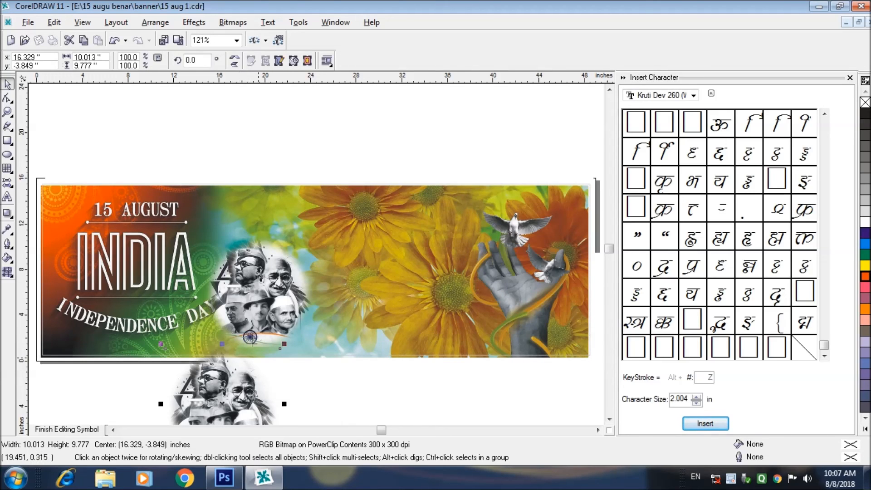
key(Delete)
click(278, 311)
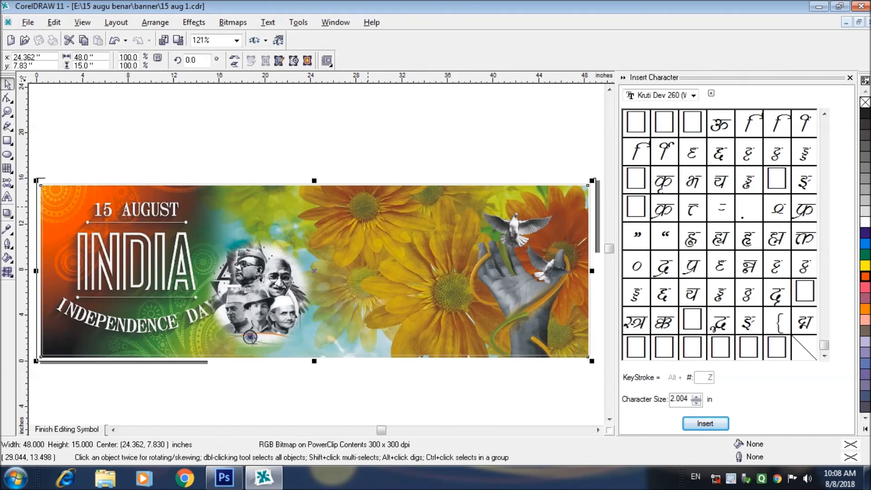
Step: Restore the deleted portraits picture, move it over the portraits in the banner artwork and finish editing the PowerClip contents
key(ctrl+z)
drag(217, 407, 255, 303)
drag(278, 338, 295, 324)
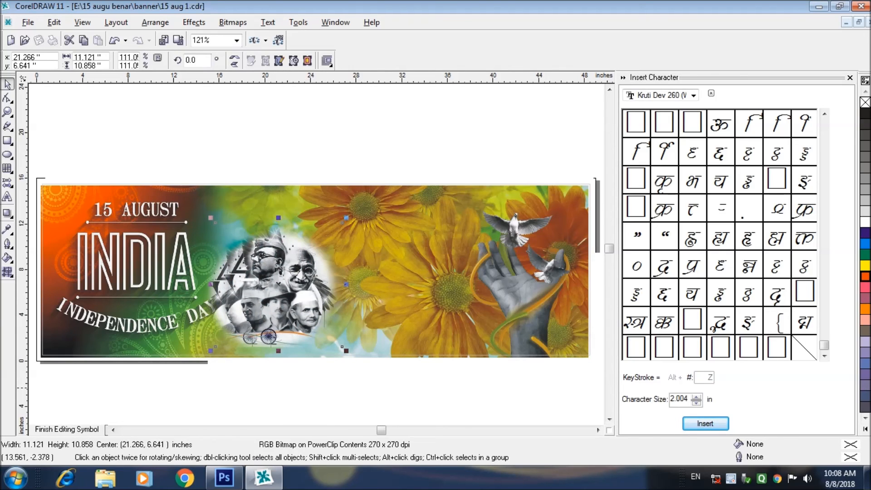
click(68, 429)
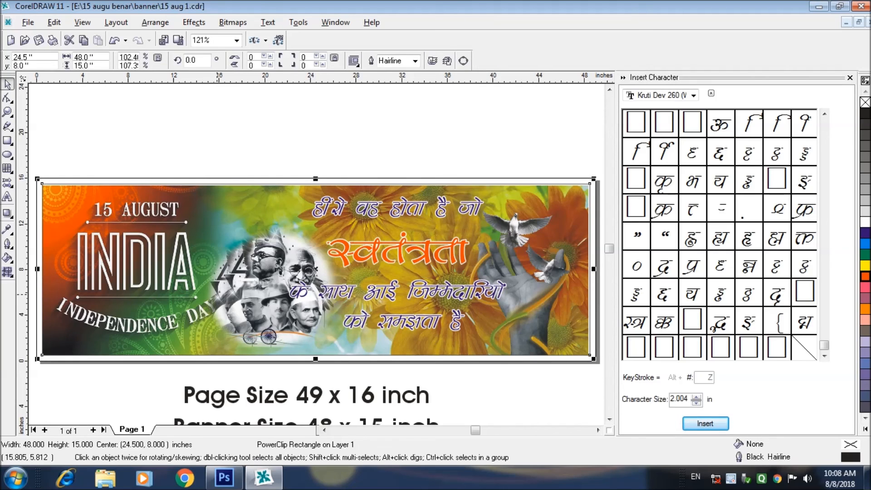
Step: Reopen the frame's PowerClip contents, delete the overlaid portraits picture, finish editing the contents and deselect the frame
ctrl+double_click(217, 295)
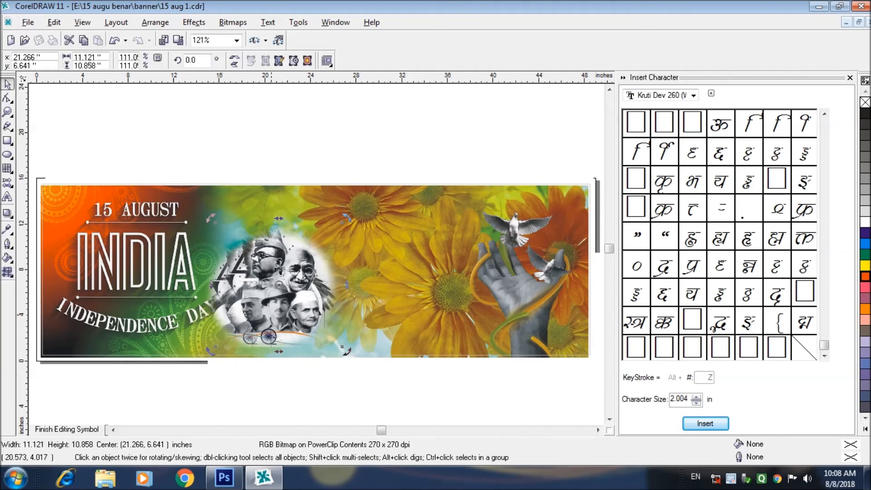
drag(271, 315, 408, 309)
key(Delete)
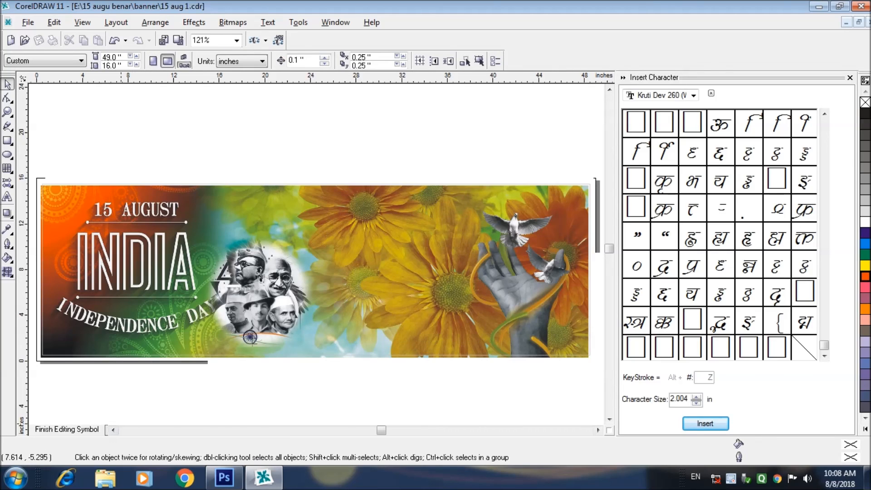
click(67, 429)
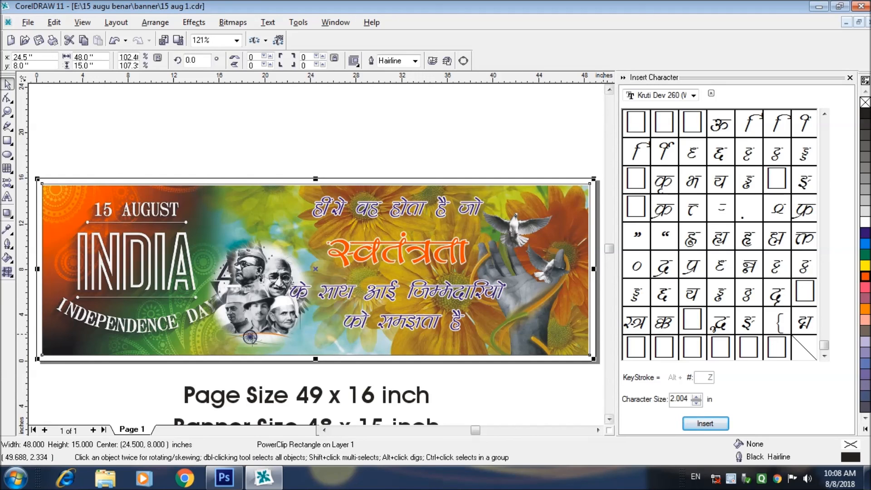
click(610, 420)
click(387, 102)
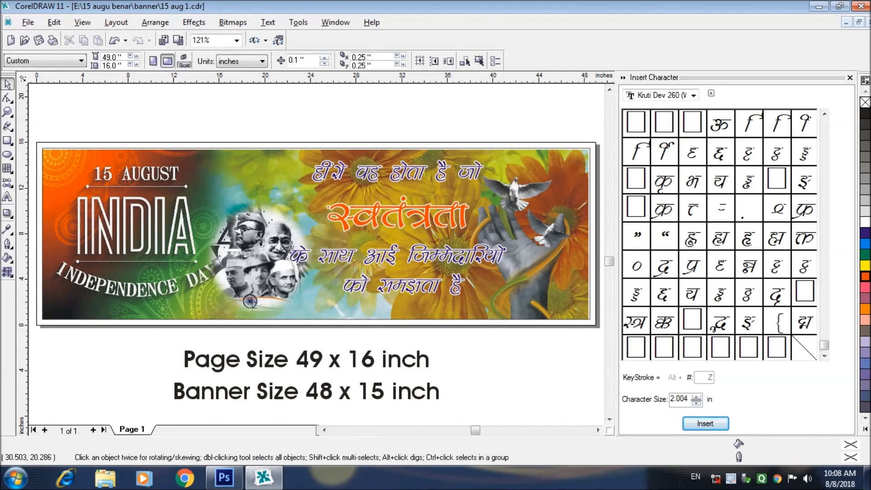
Step: Save the changes to the banner document 15 aug 1.cdr
click(28, 22)
click(40, 86)
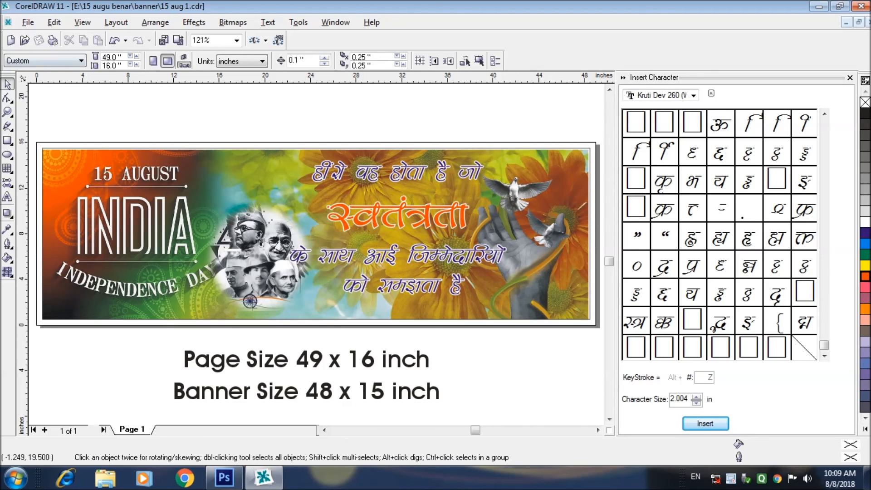
click(28, 23)
click(43, 41)
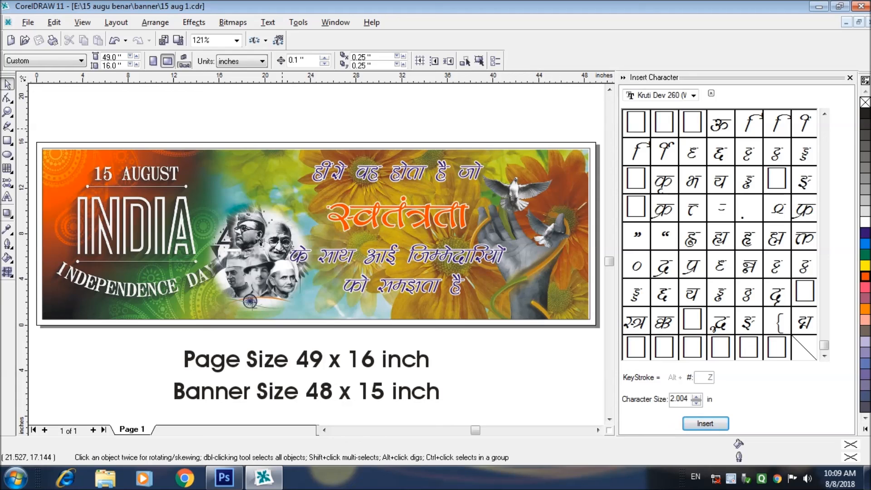
Step: Export the banner page to the Desktop as an uncompressed Photoshop PSD named 15 8, in 24-bit RGB at 300 dpi
click(28, 23)
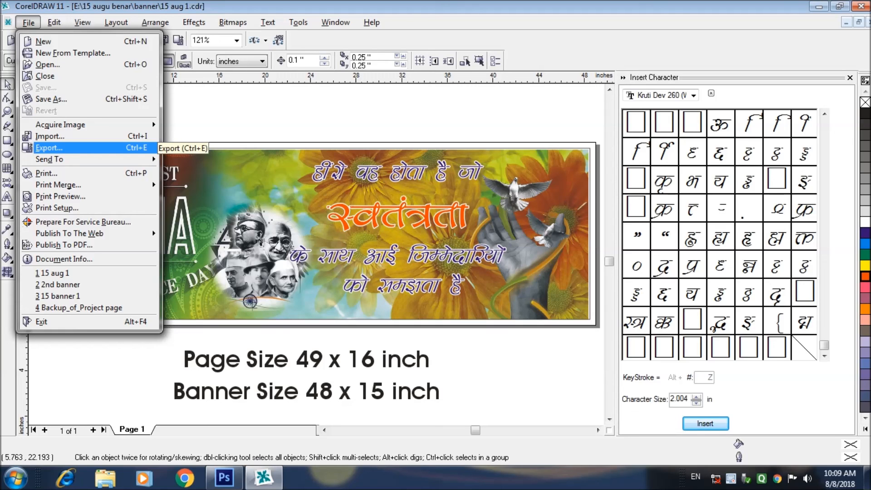
click(49, 148)
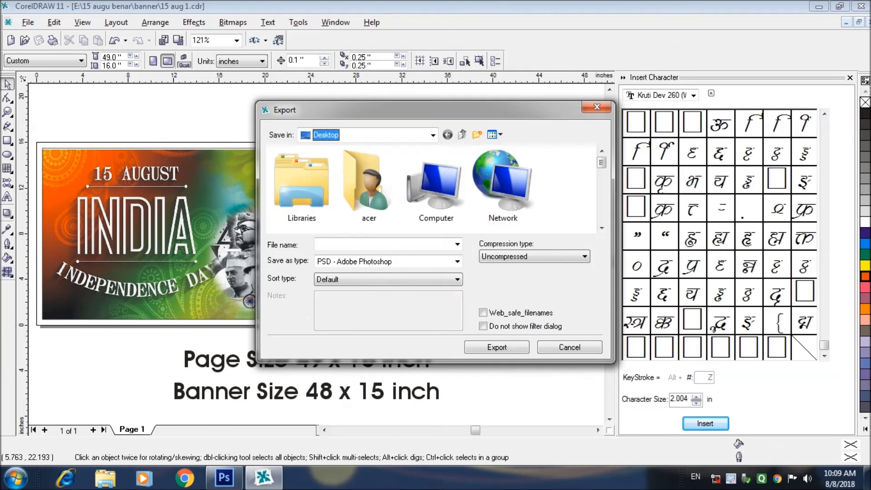
text(15 1)
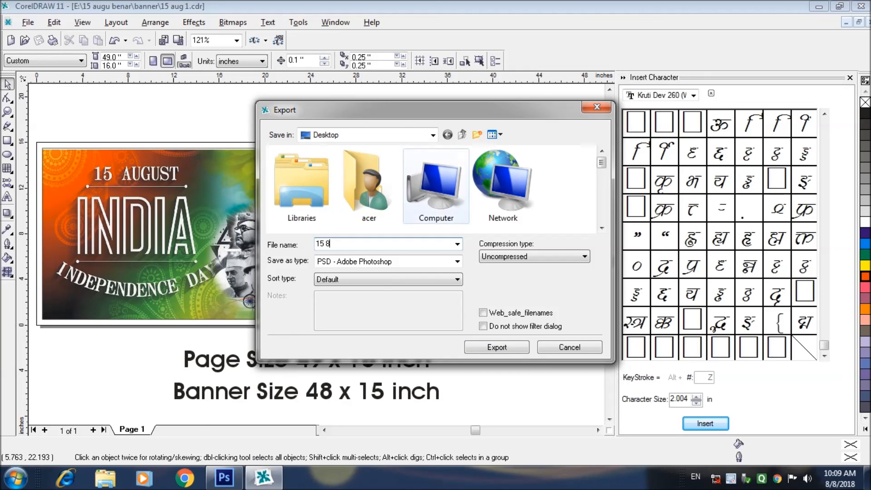
click(497, 348)
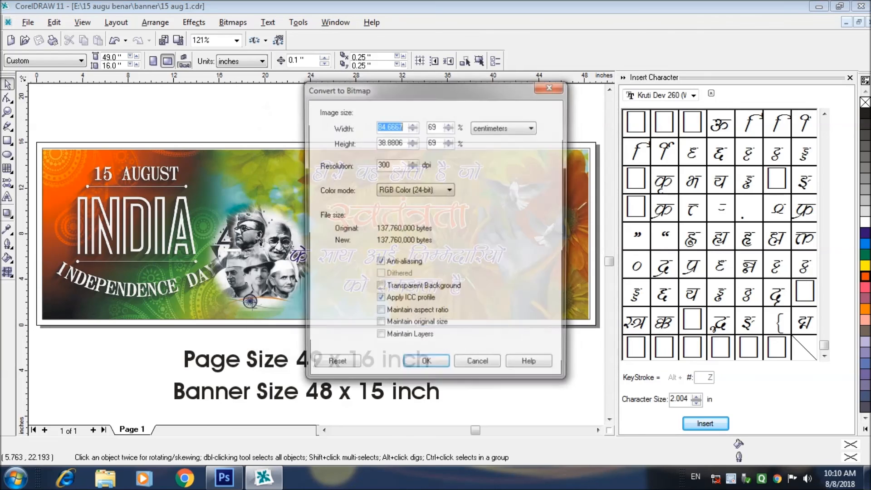
key(Return)
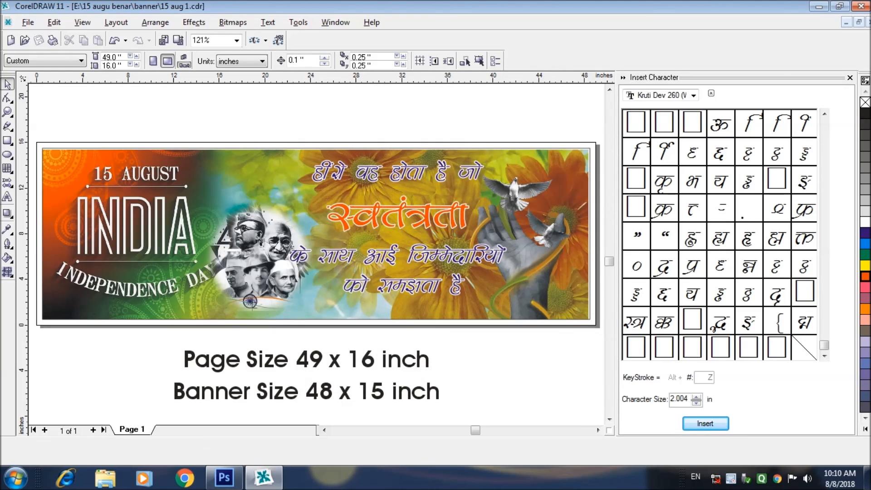